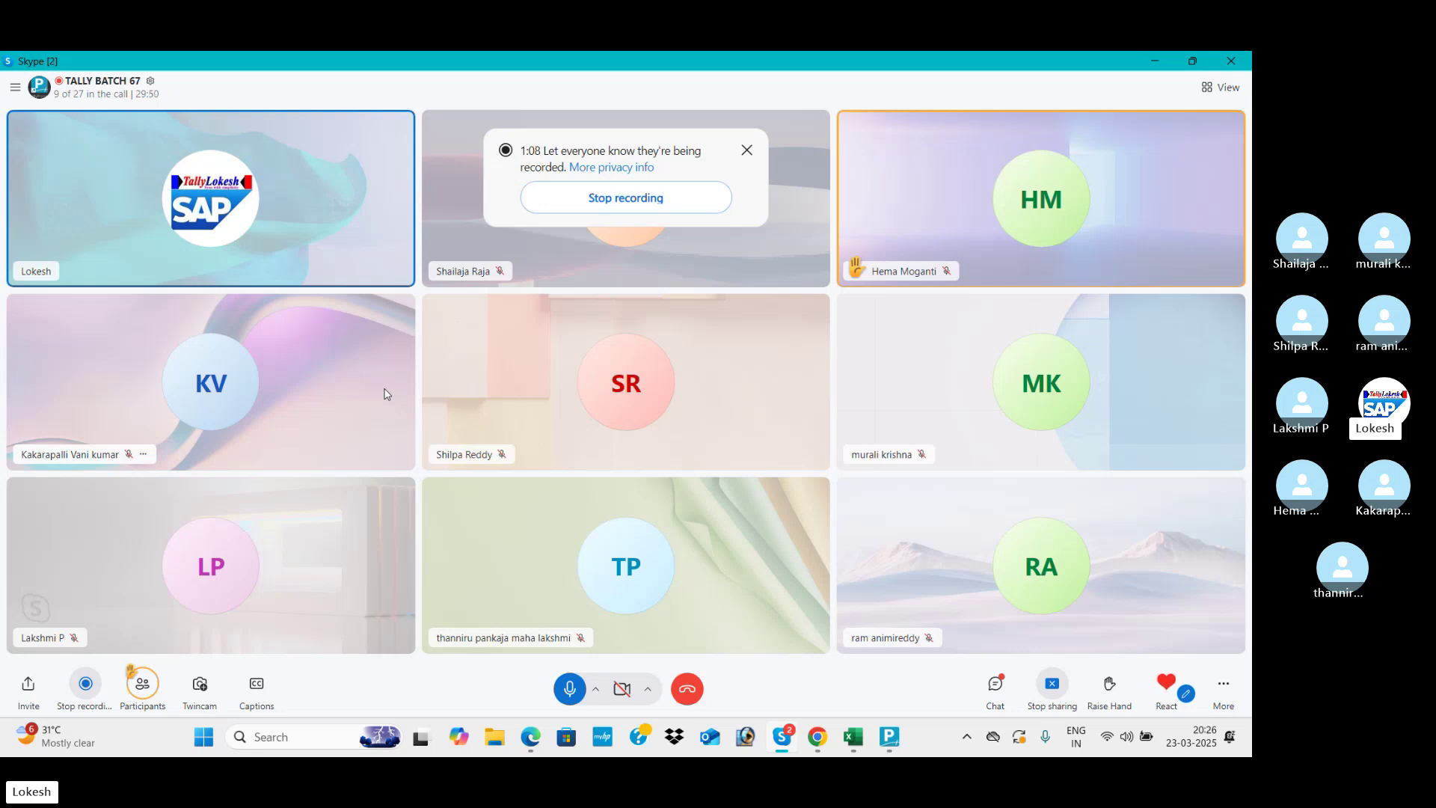
key(alt+Tab)
key(alt+Tab)
key(alt+Tab)
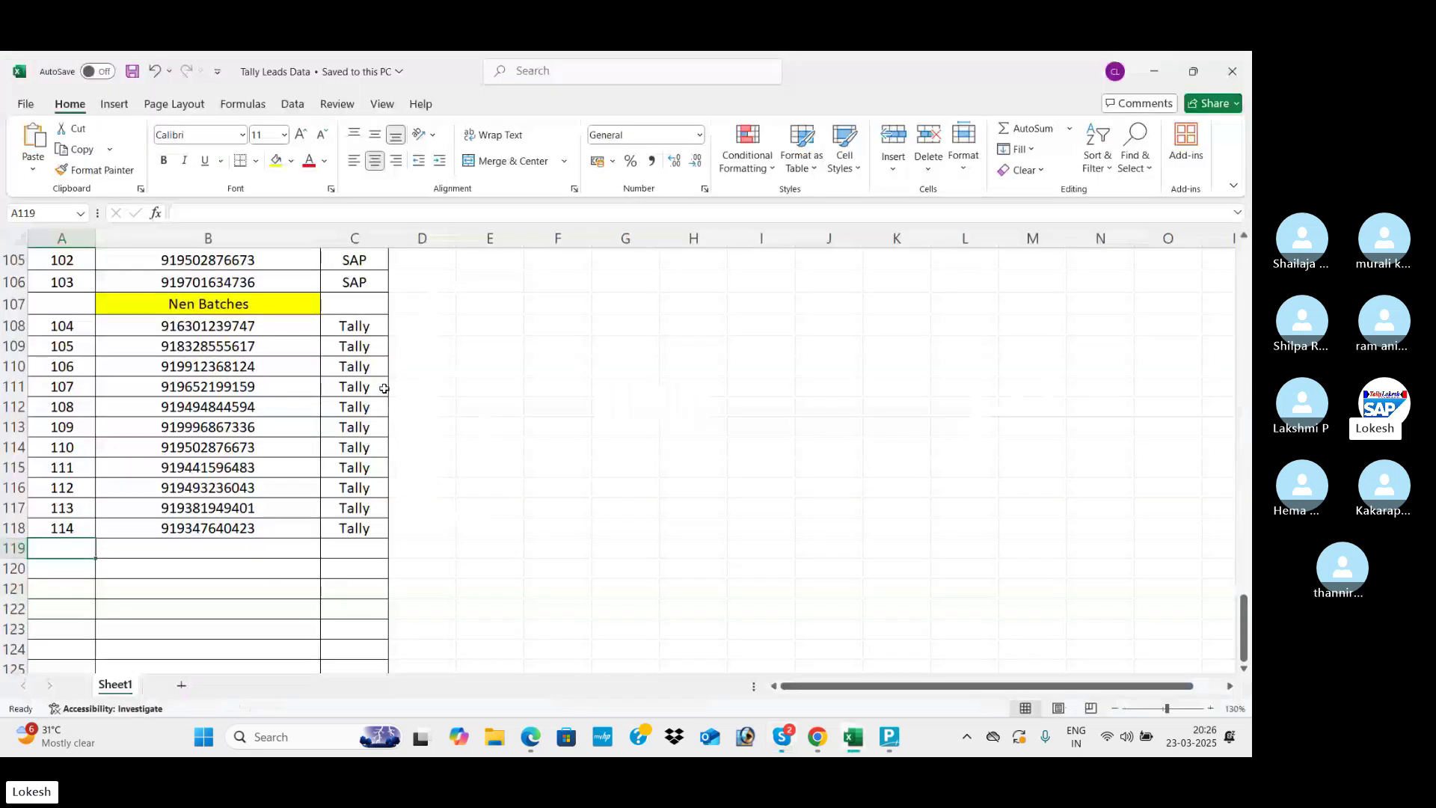
key(alt+Tab)
key(alt+Tab)
key(alt+Tab)
key(alt+Tab)
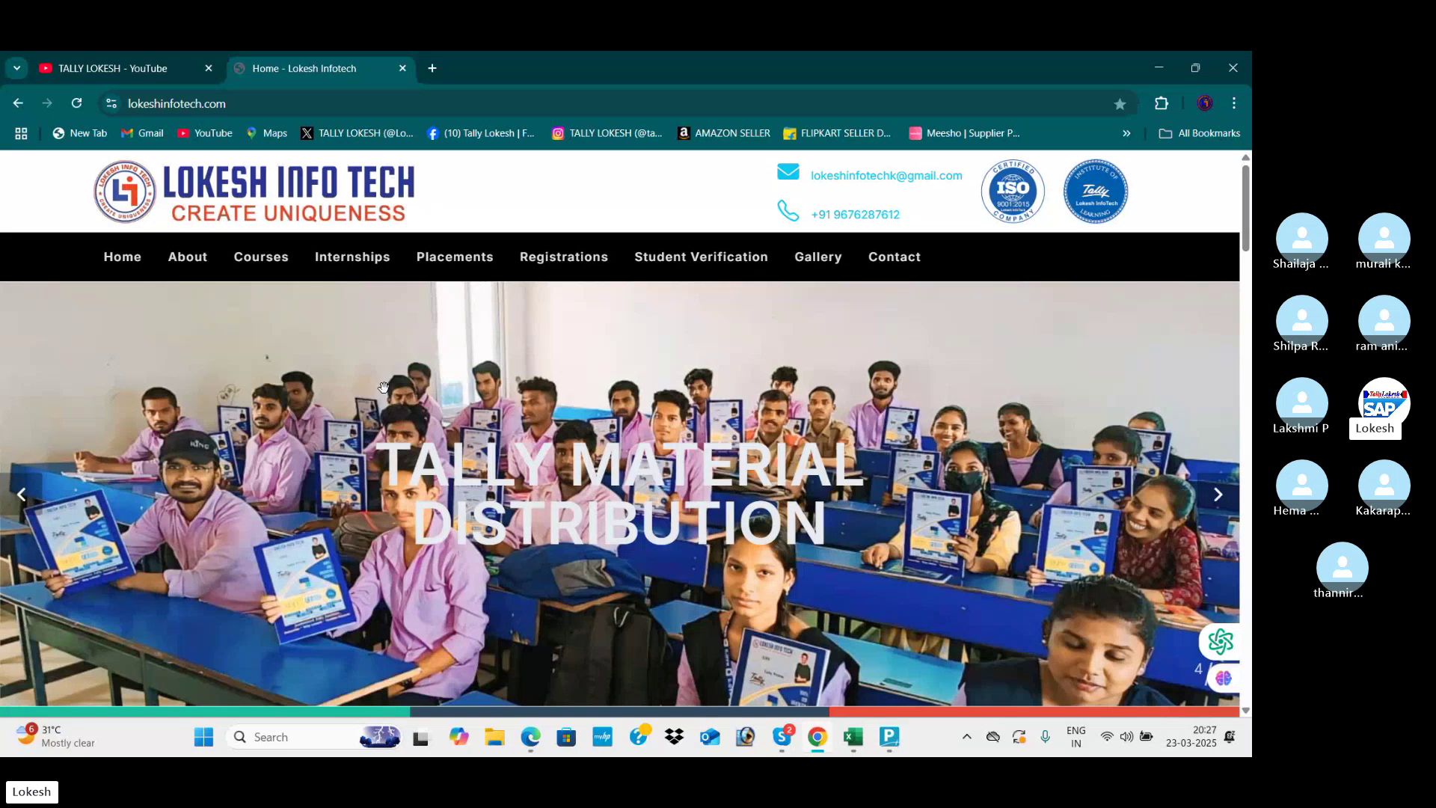
- Switch to TallyPrime and open the form for creating a new company
key(alt+Tab)
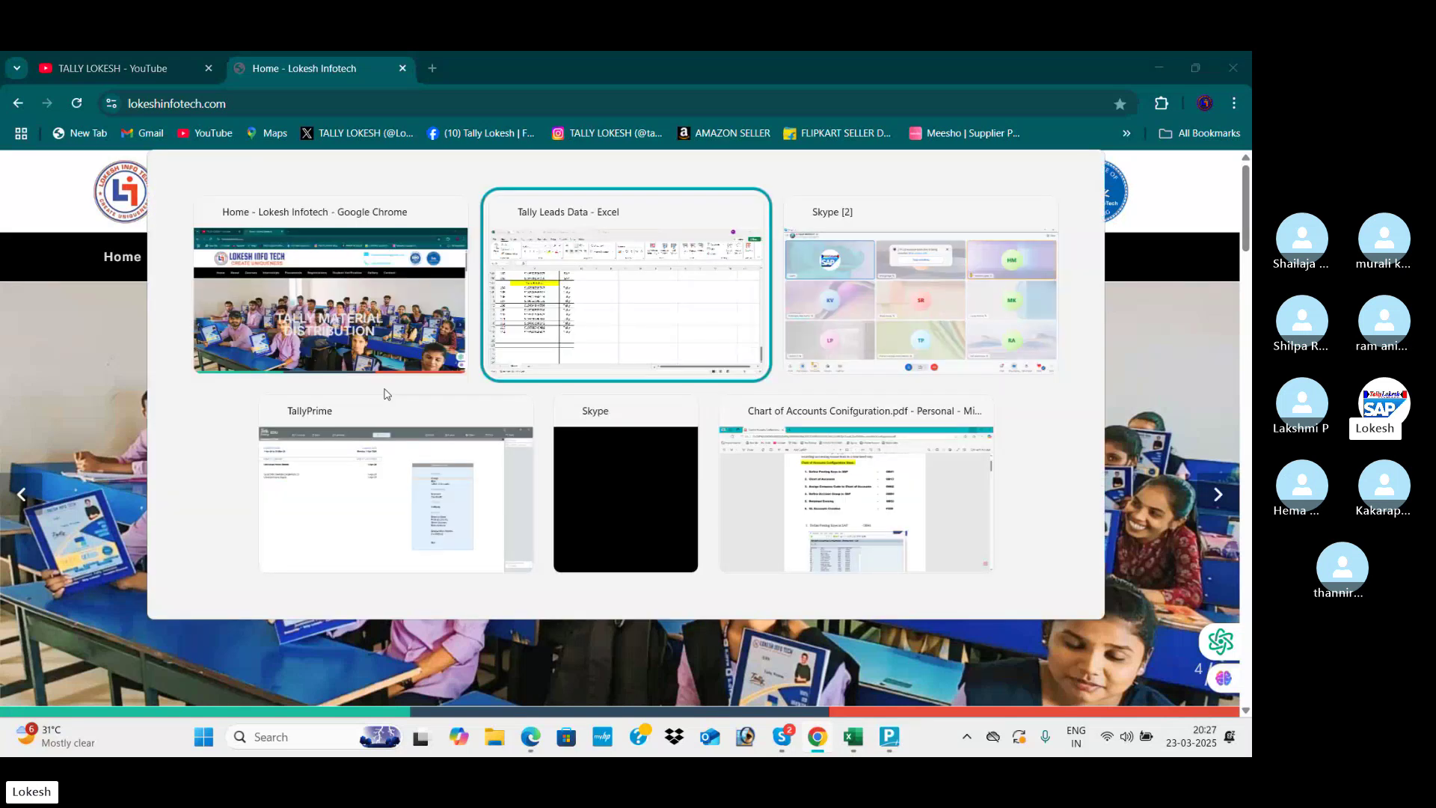
click(384, 395)
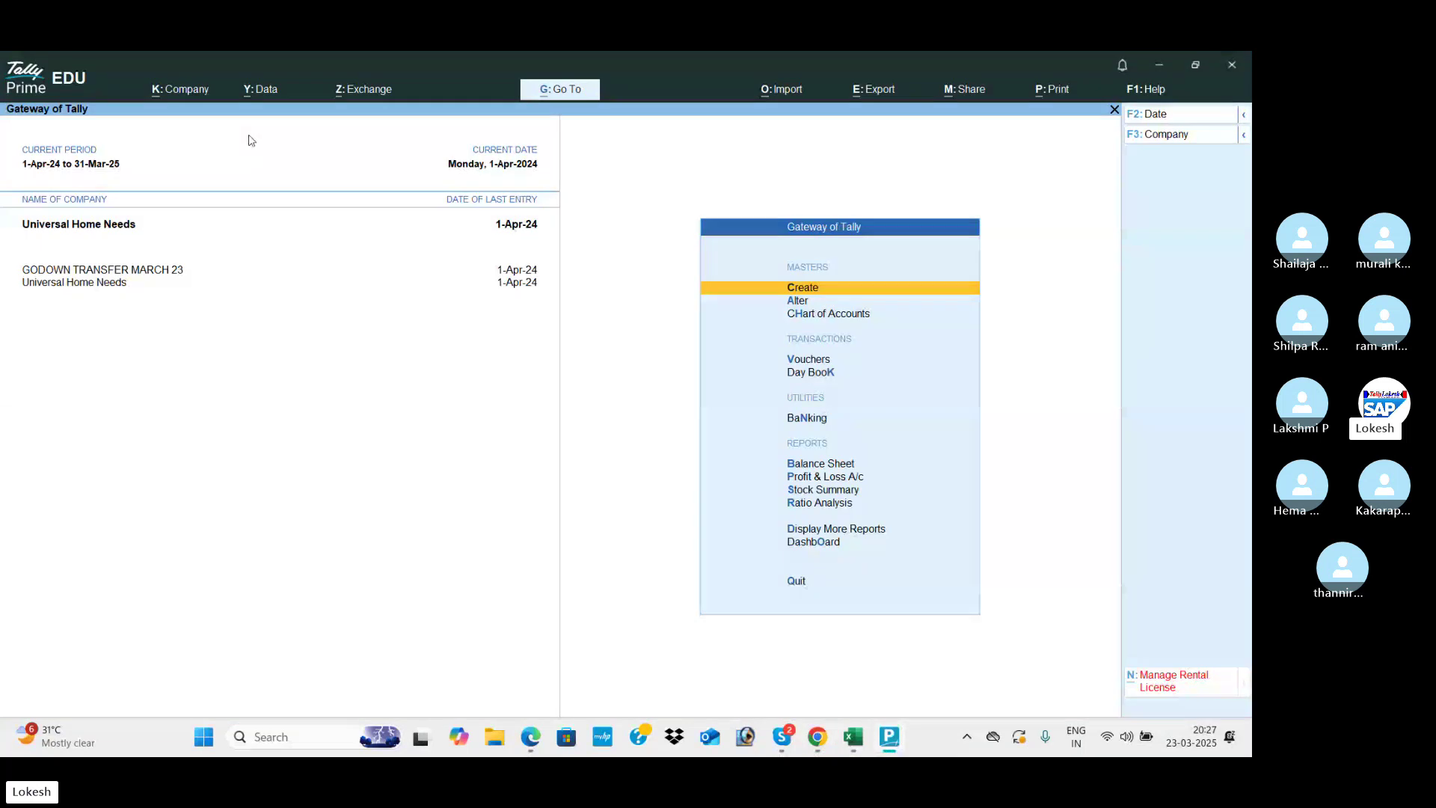
click(173, 90)
key(Down)
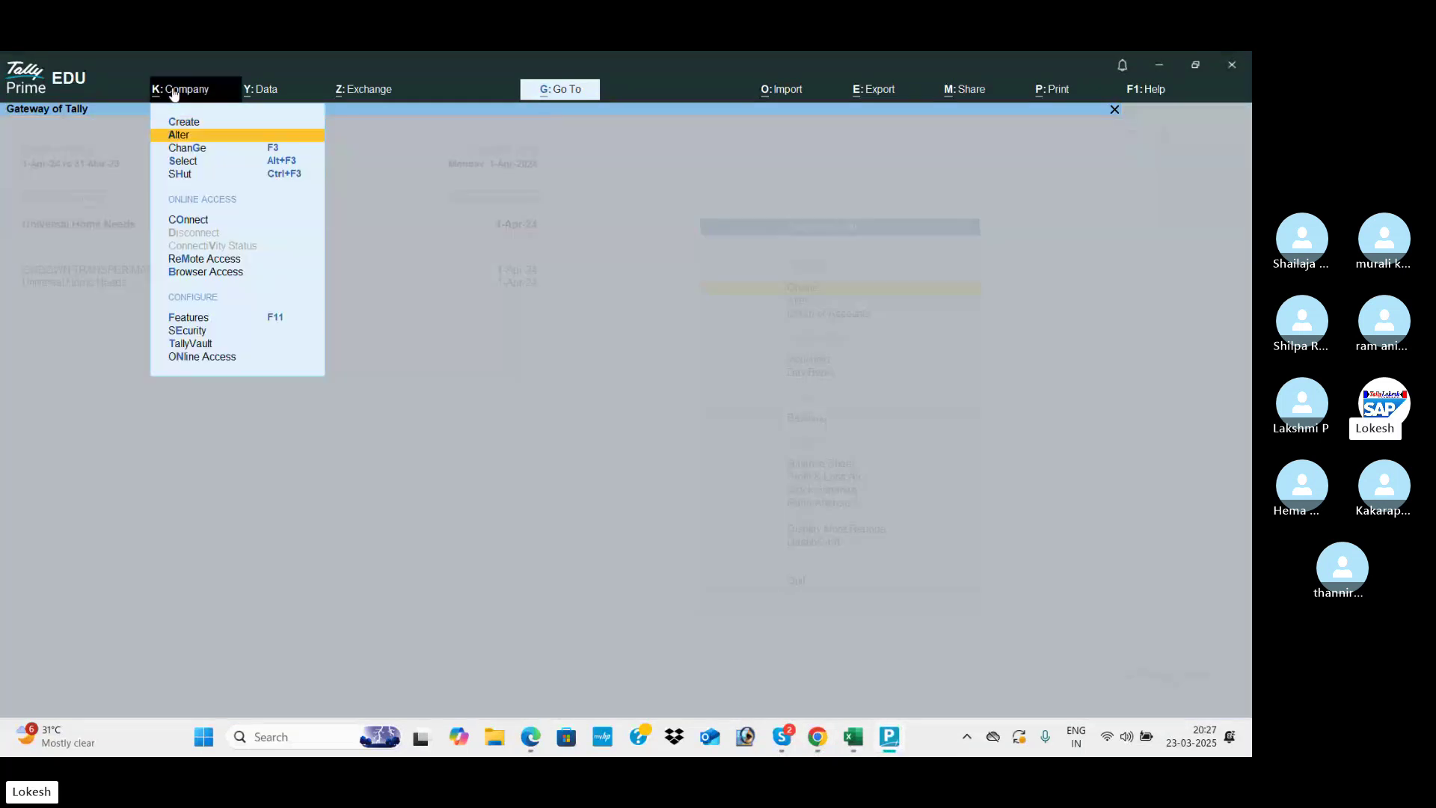
key(Up)
key(Return)
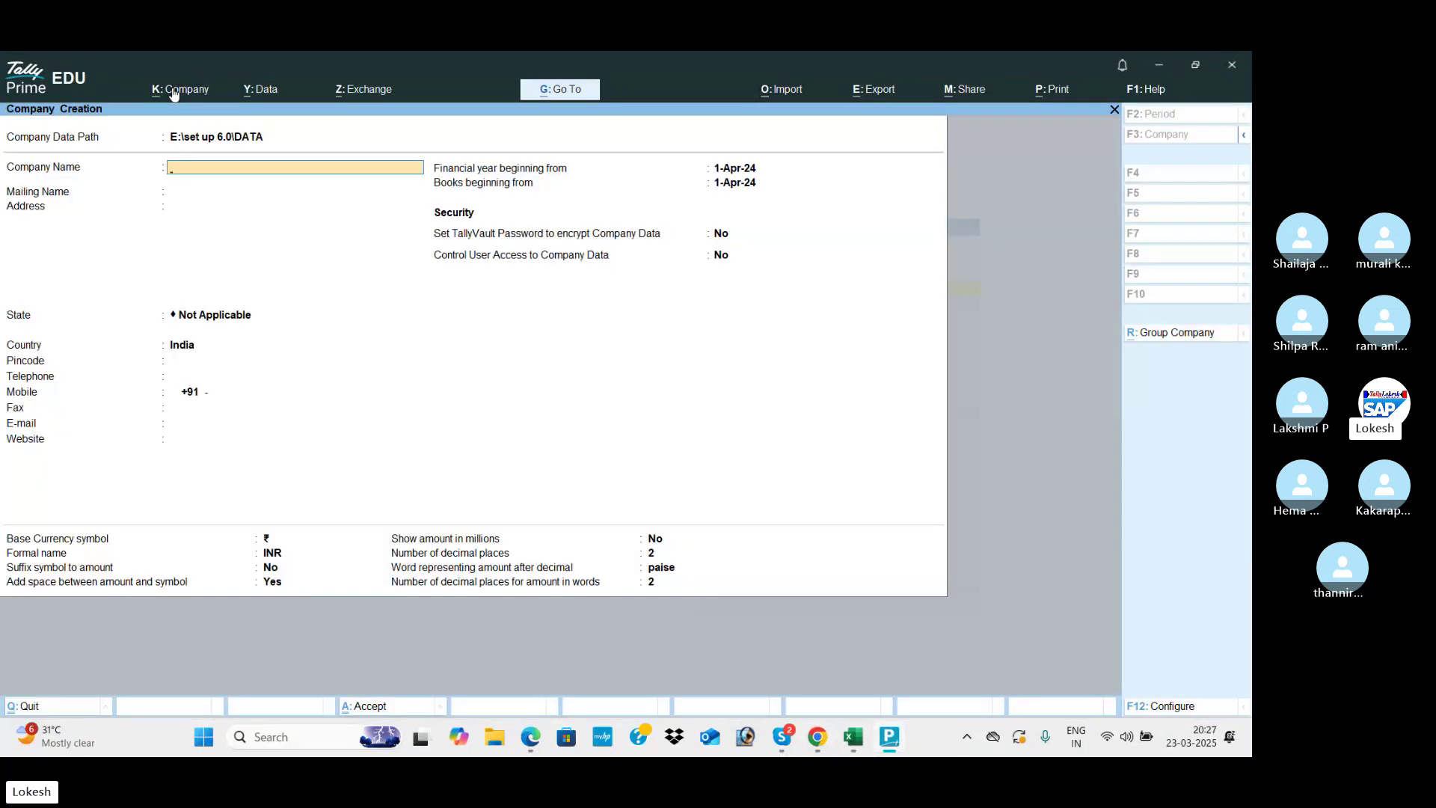
- Name the new company Sales Order March 23 and save it with the remaining details left at their defaults
text(Sales Order m)
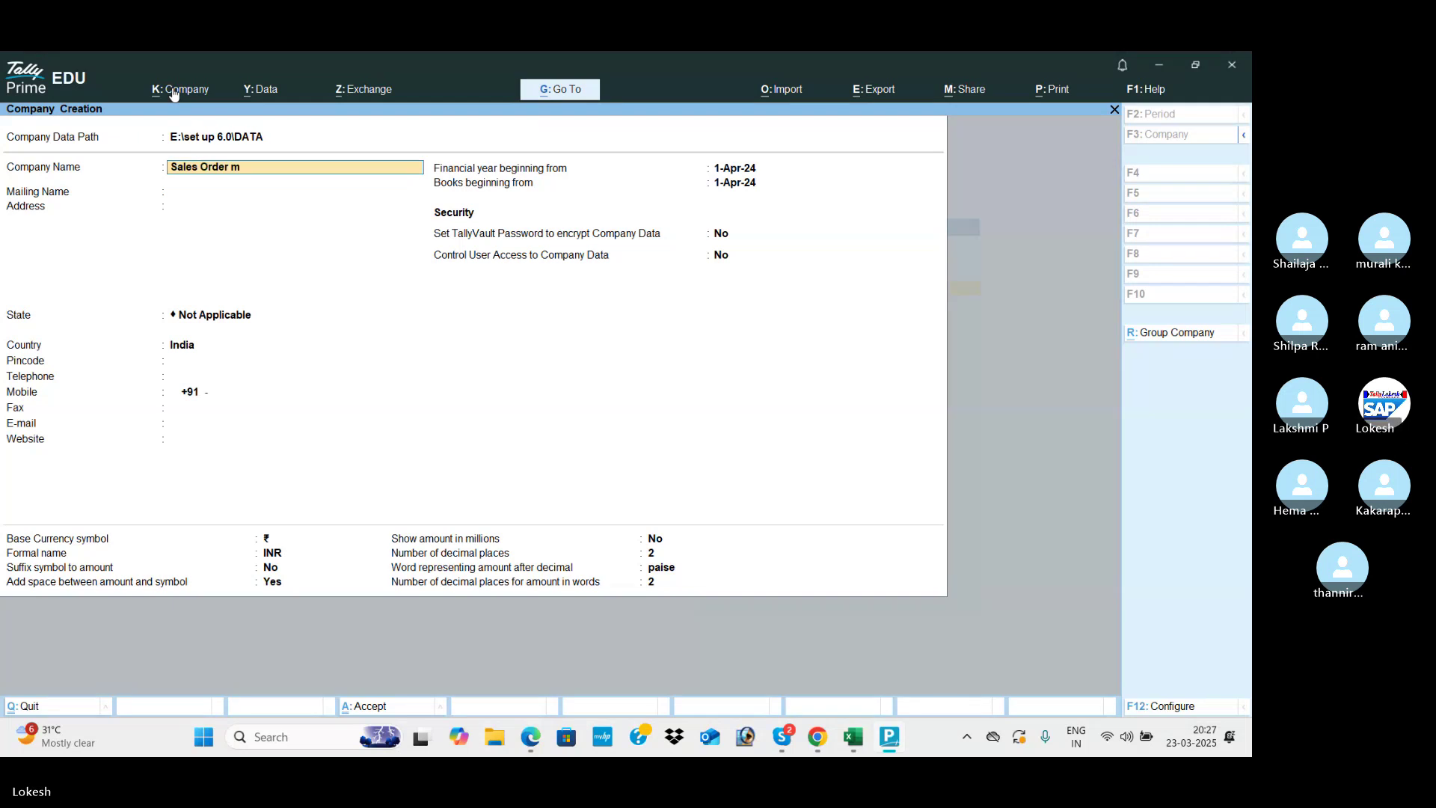
text(arch)
text(23)
key(Return)
key(Return)
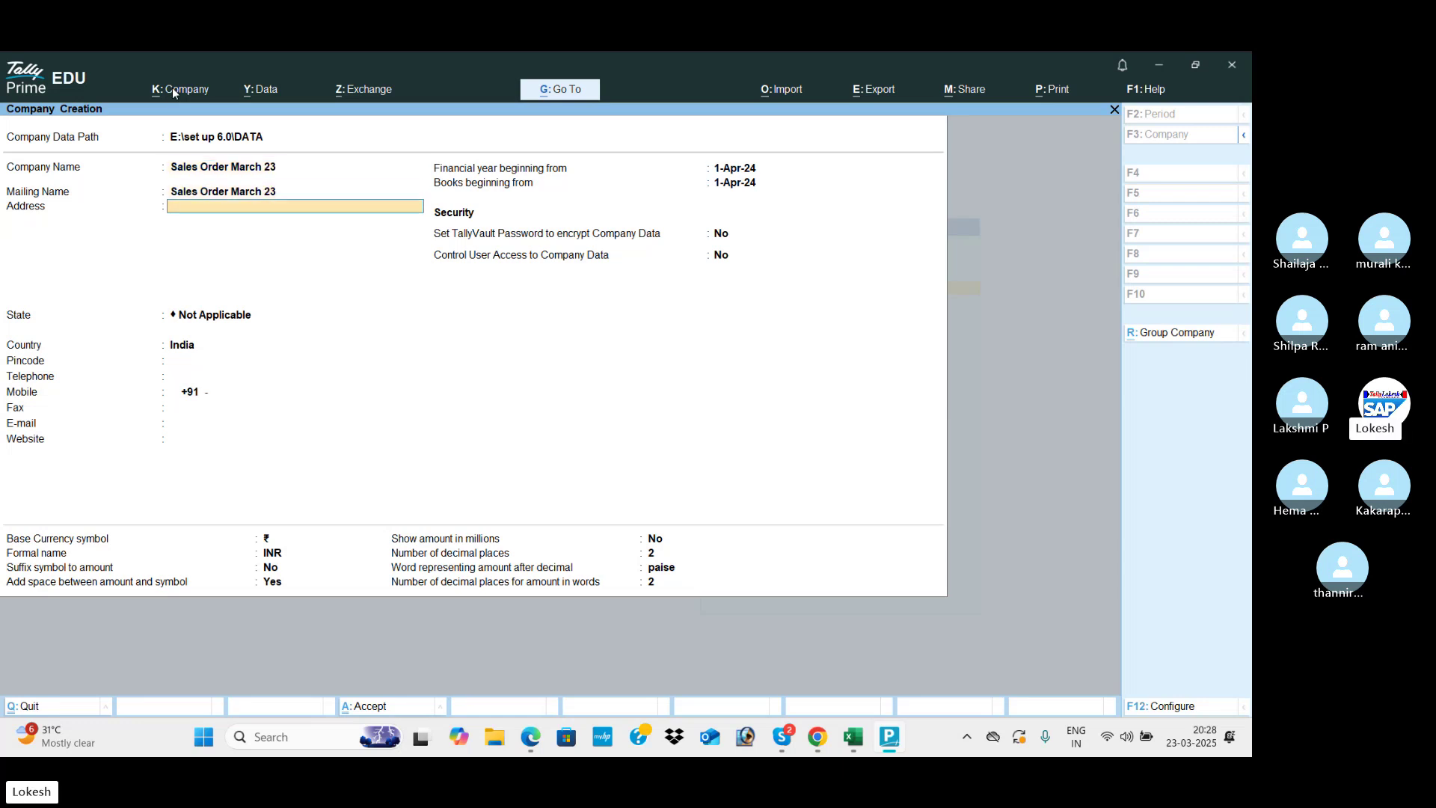
key(Return)
key(Return)
key(ctrl+a)
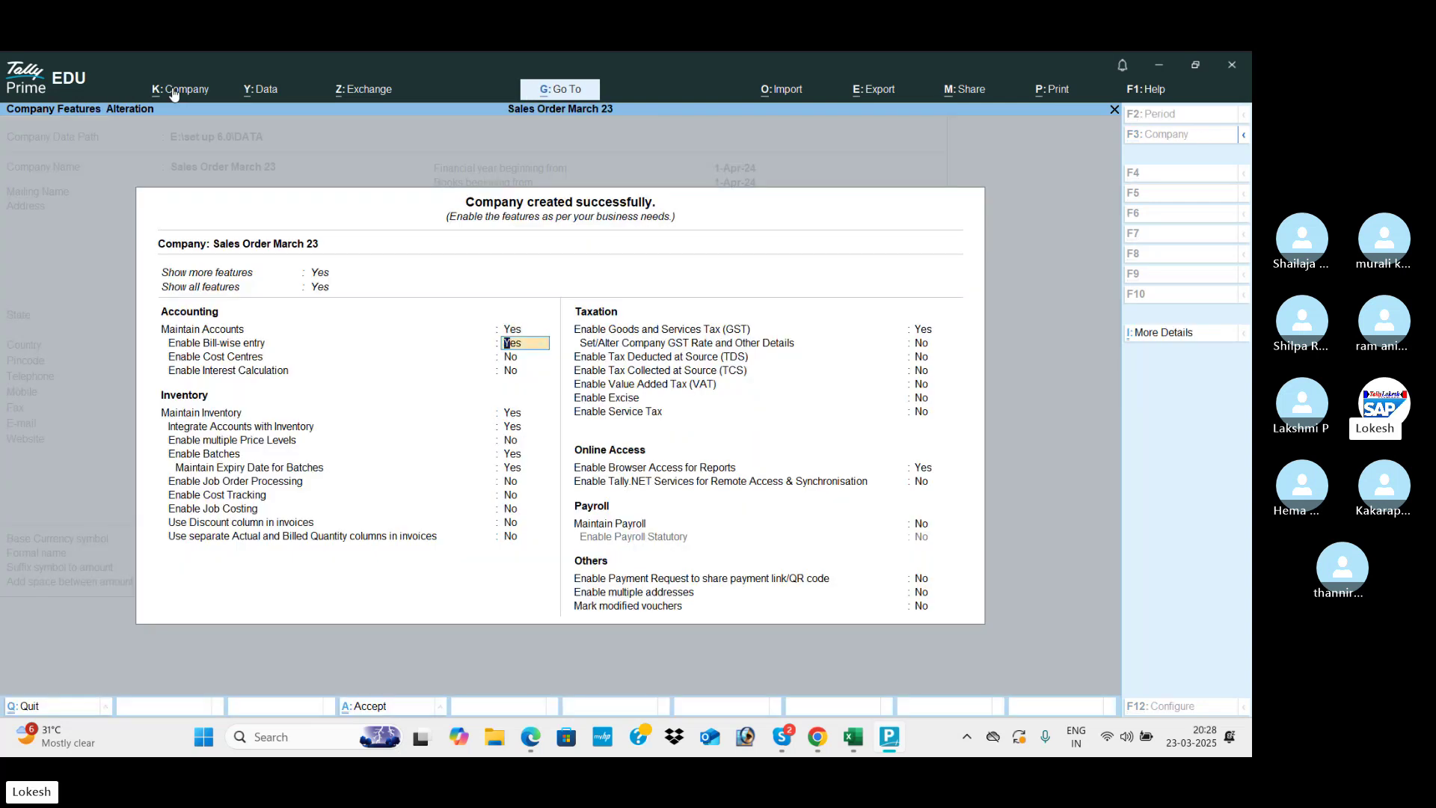
- Disable bill-wise entry in the company features, keeping inventory maintained and integrated with accounts and multiple price levels off
key(n)
key(Return)
key(Return)
key(Return)
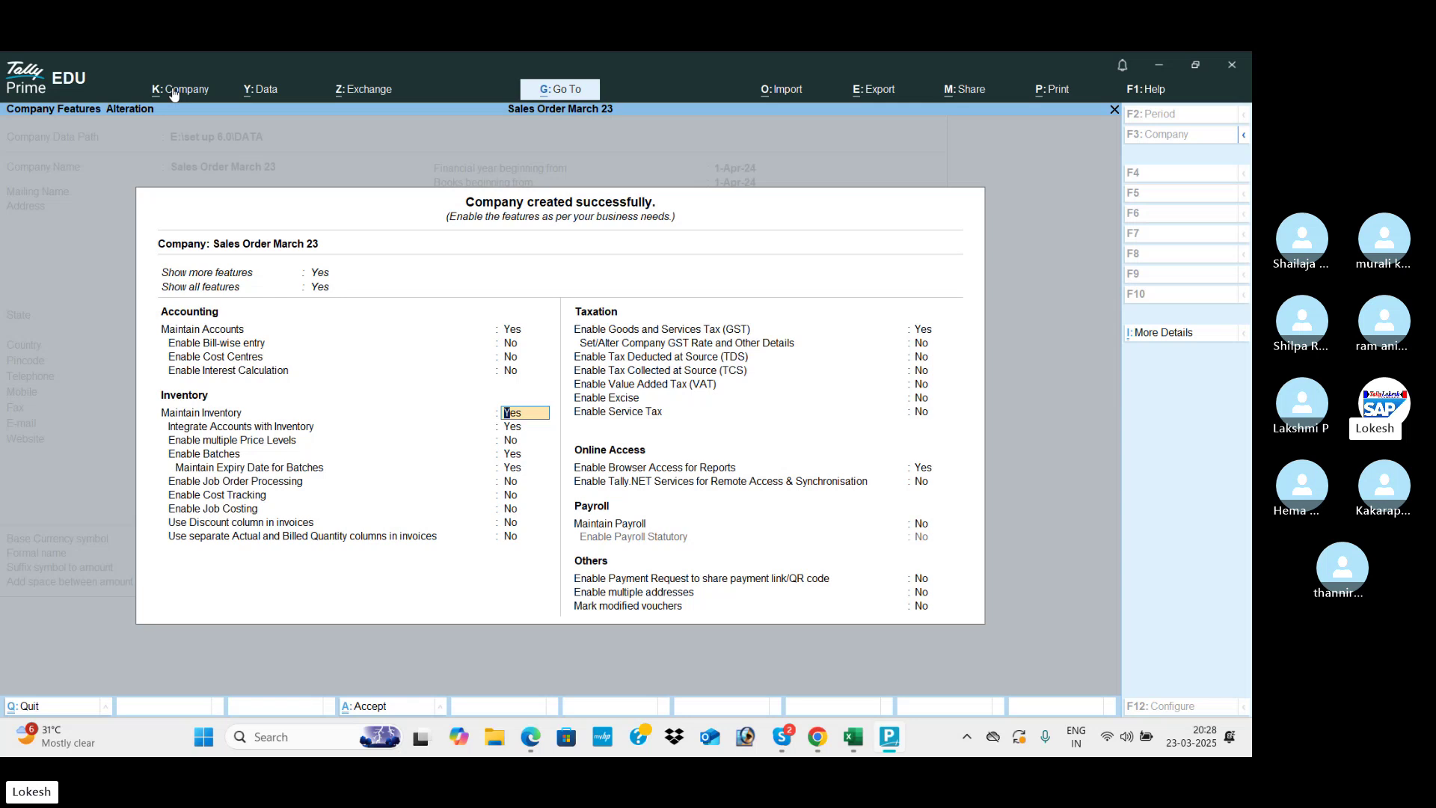
key(Return)
key(Return)
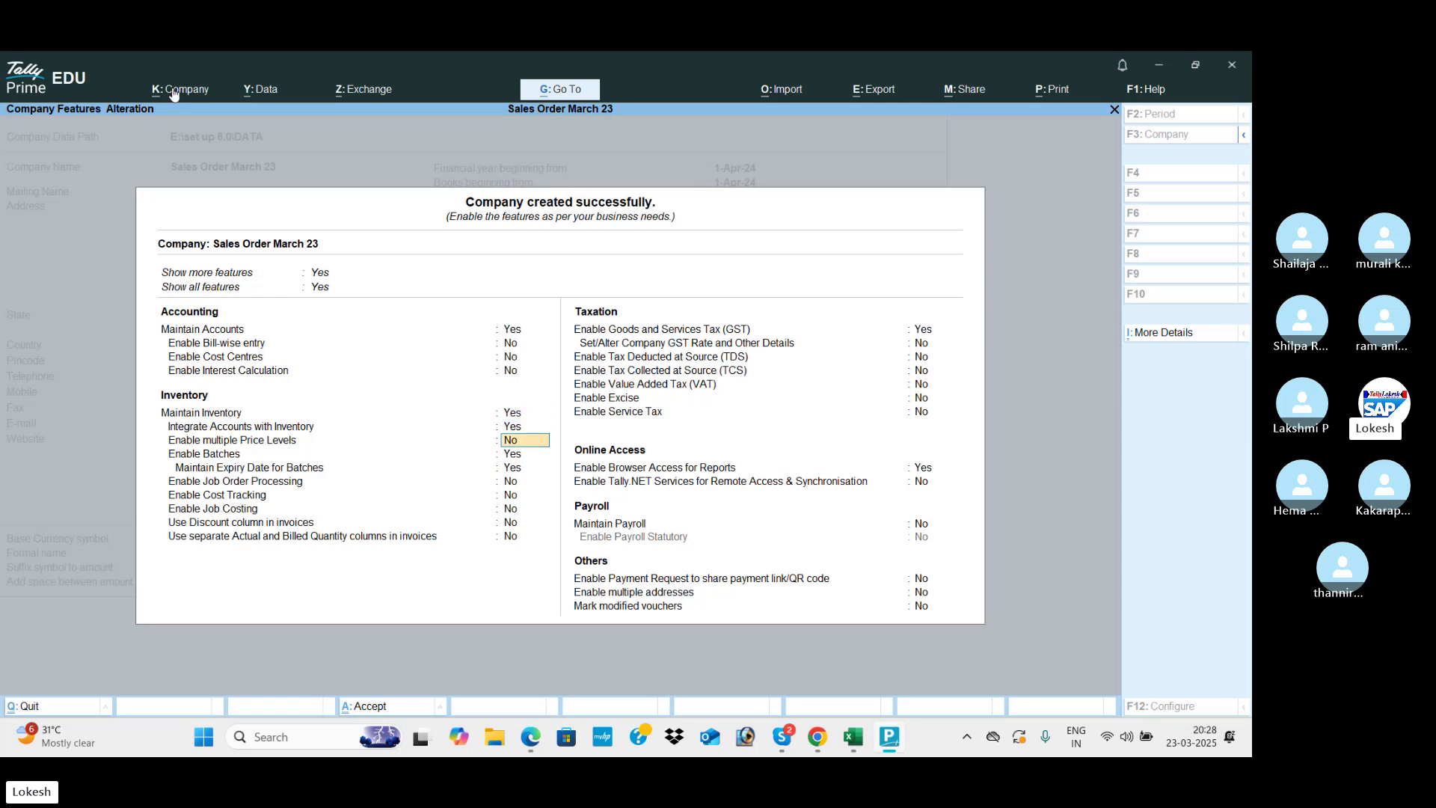
key(Return)
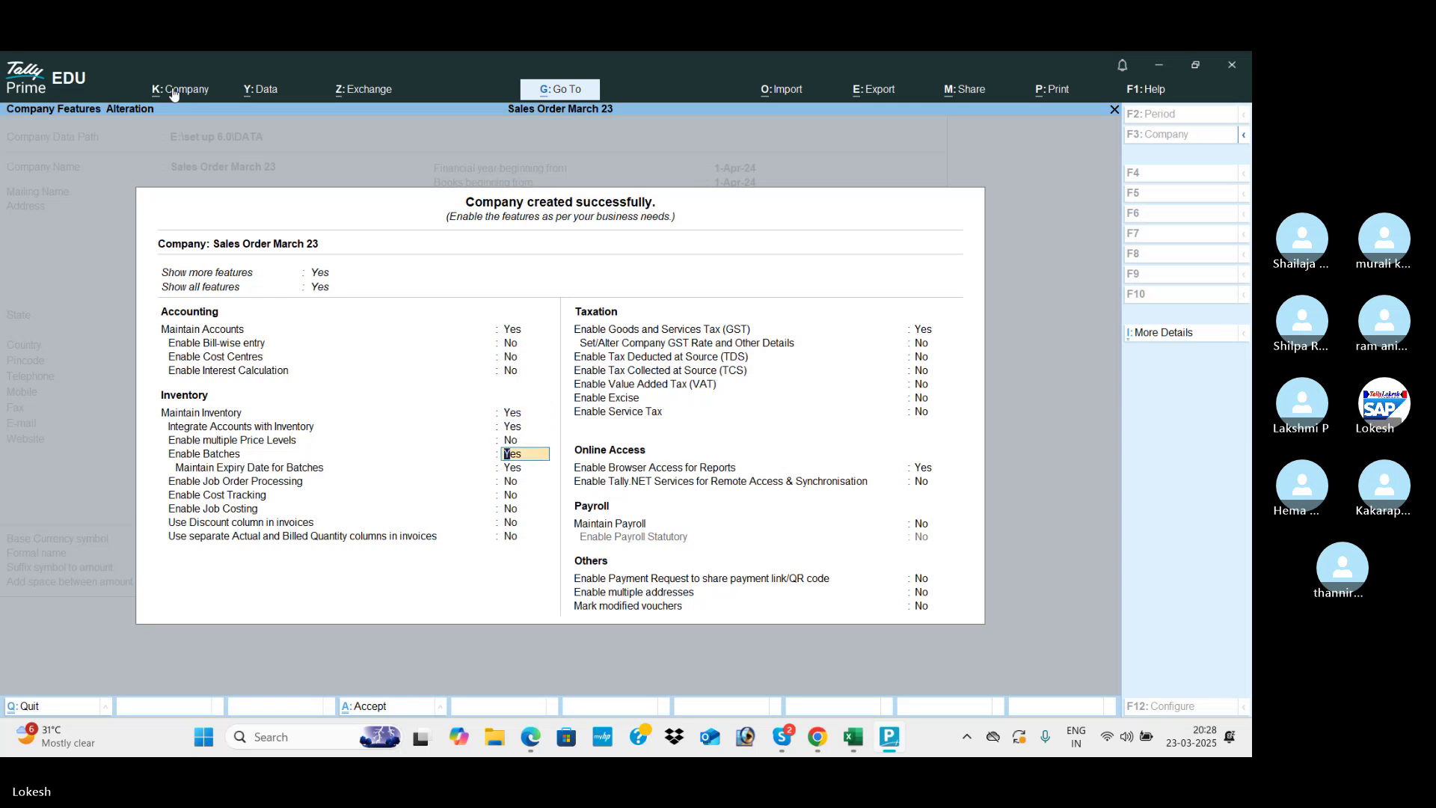
- Disable batches in the company's inventory features and keep the remaining inventory options set to No
key(n)
key(Return)
key(Return)
key(Return)
key(Return)
key(Return)
key(Return)
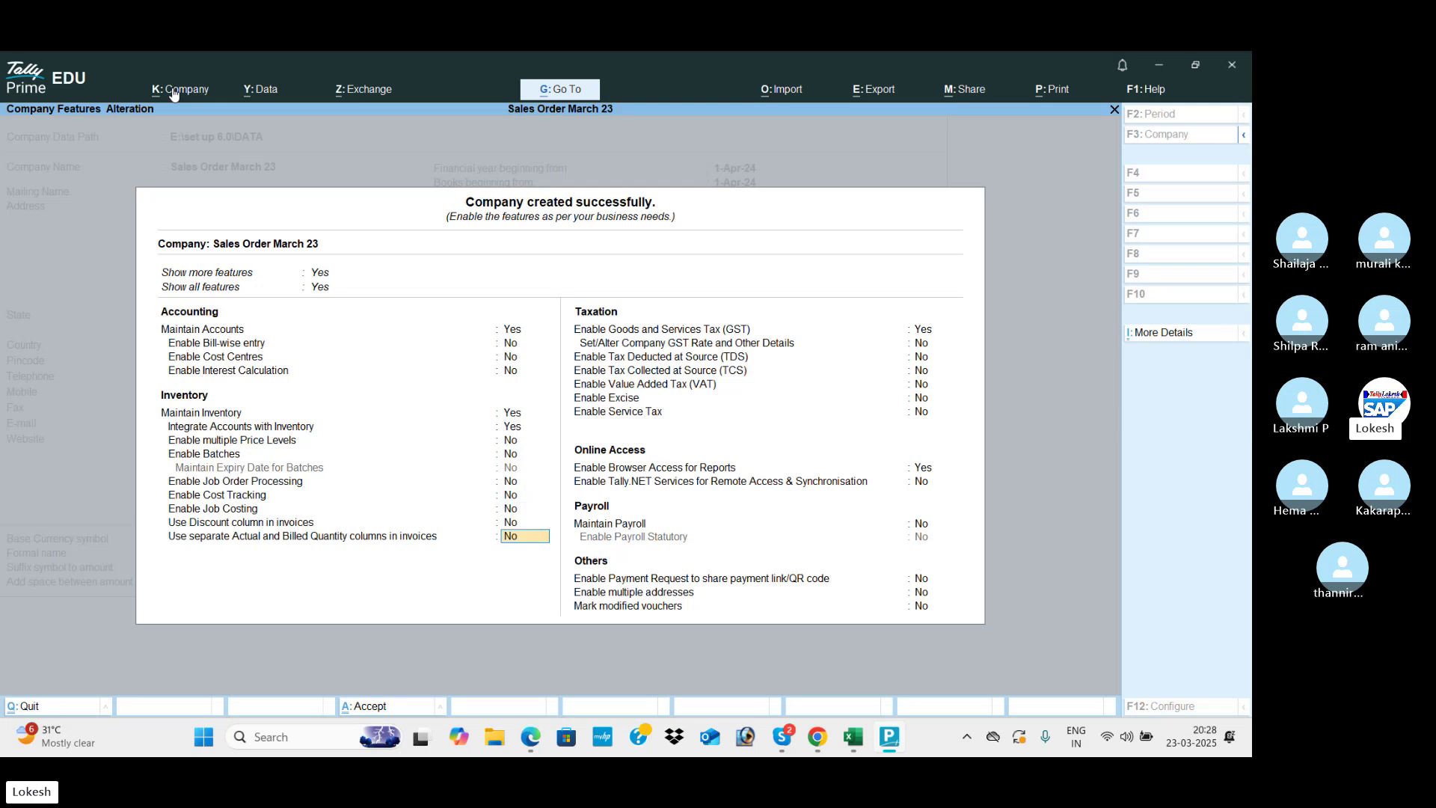
- Keep GST enabled, enter 37 as the company's GSTIN/UIN with monthly GSTR-1 periodicity, and save the GST details and company features
key(Return)
key(Return)
key(Return)
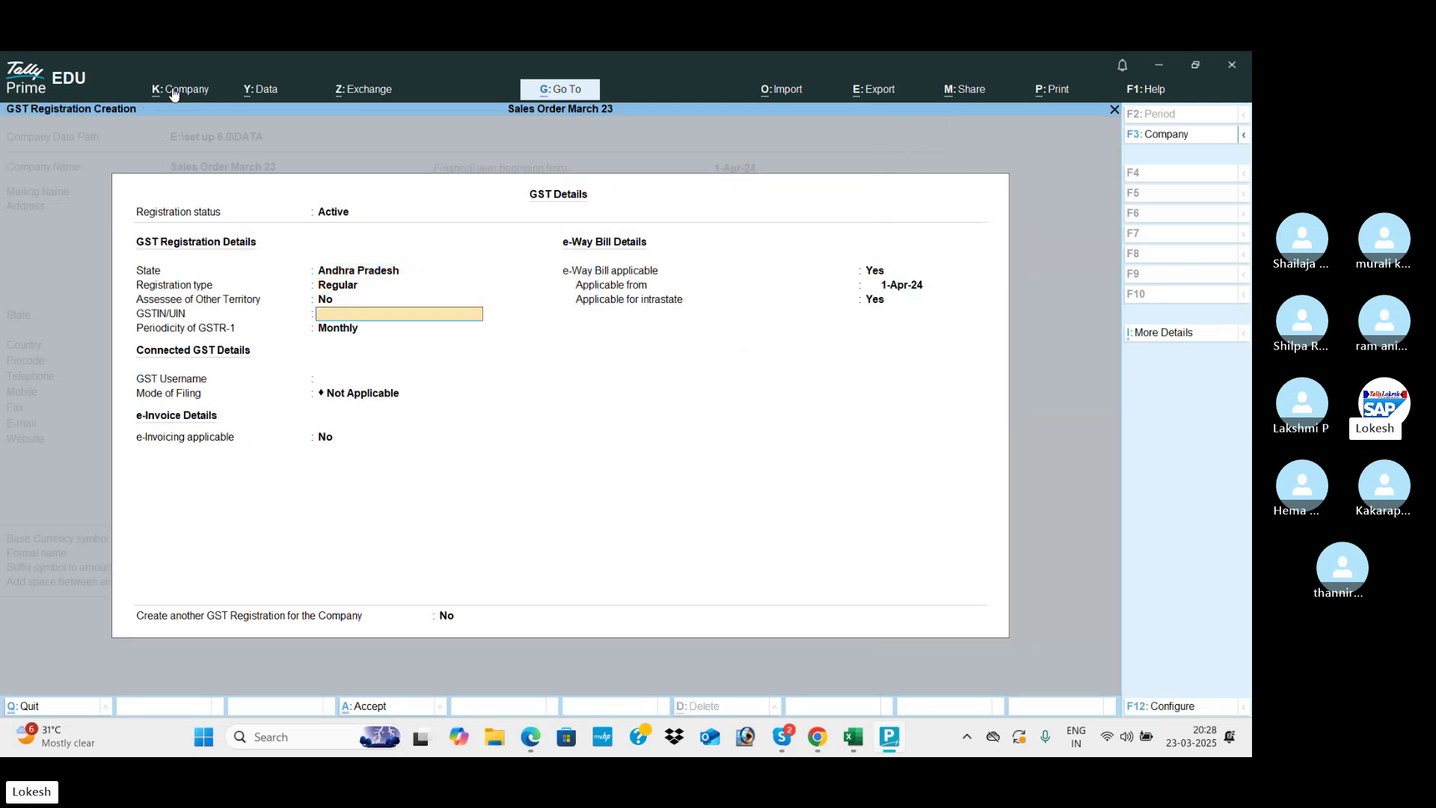
text(37)
key(Return)
key(Return)
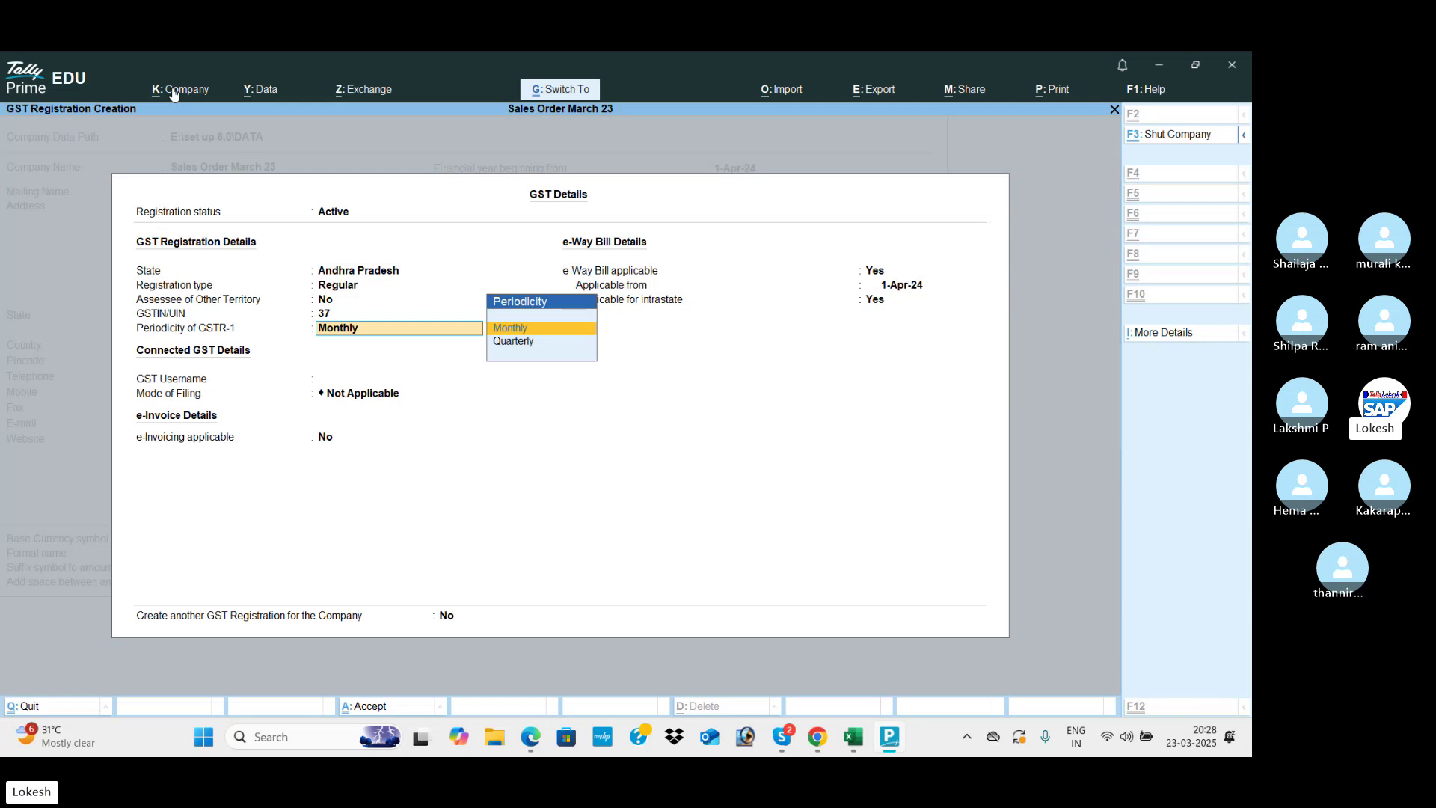
key(ctrl+a)
key(ctrl+a)
- Open voucher entry and list all other voucher types, including the inactive ones
key(Down)
key(Down)
key(Down)
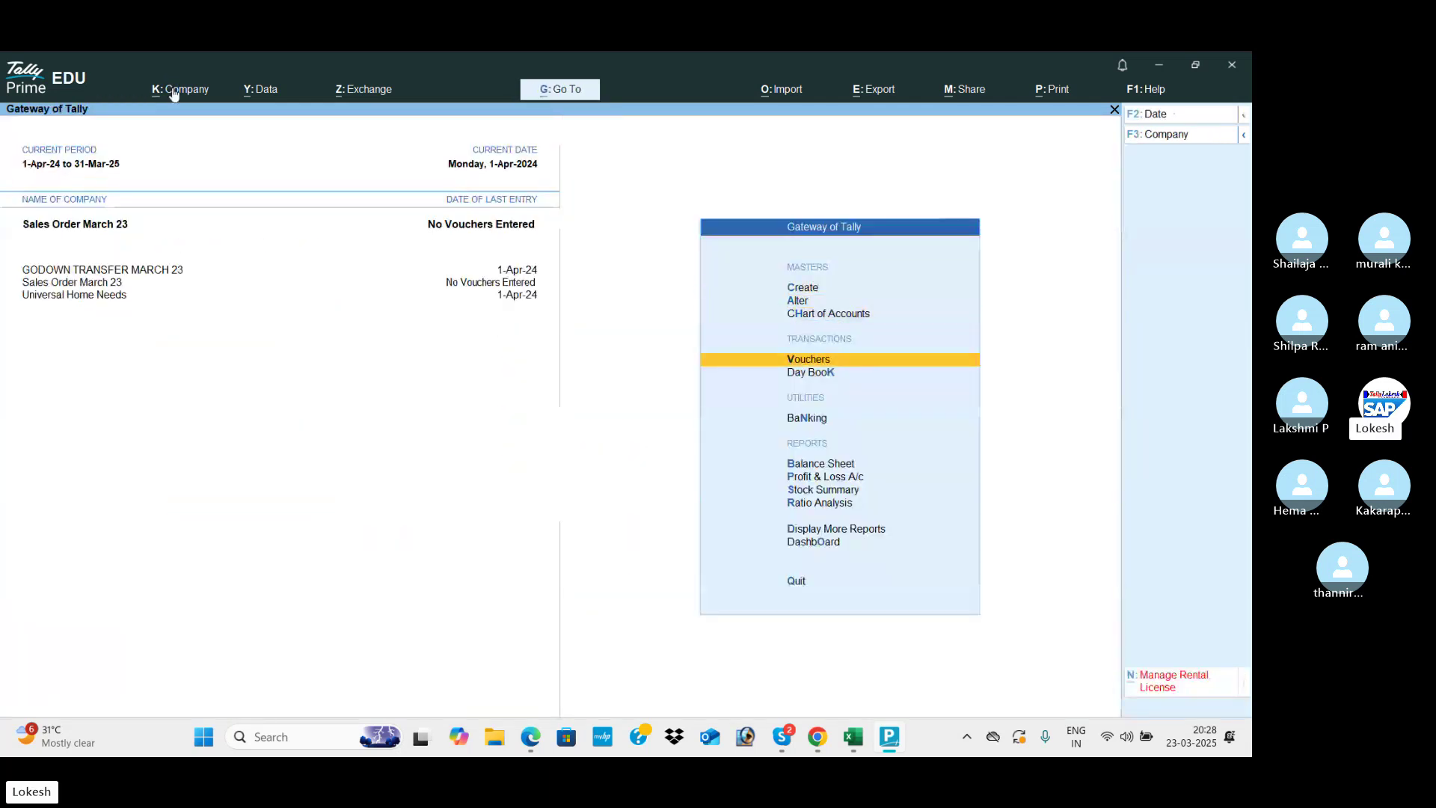
key(Return)
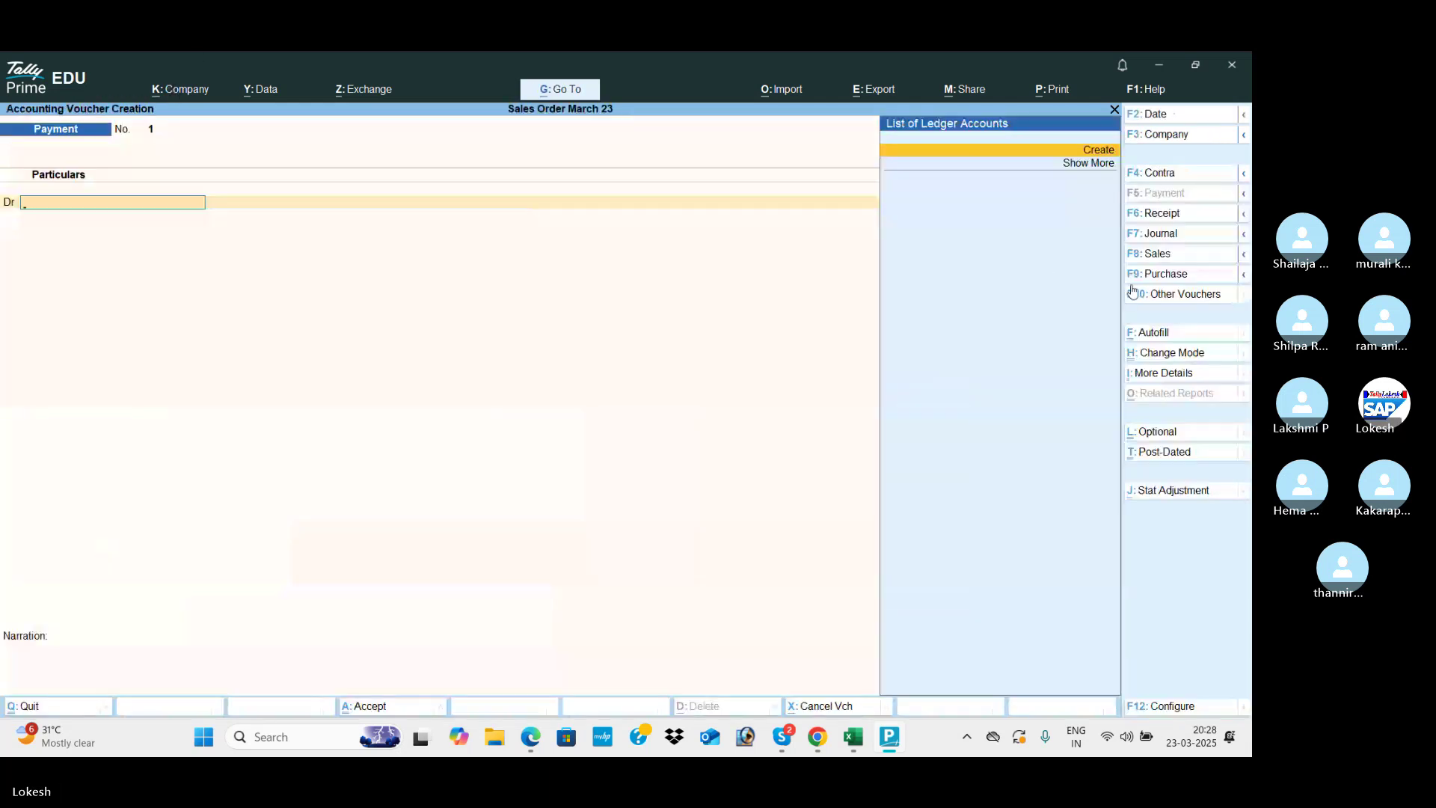
click(1170, 302)
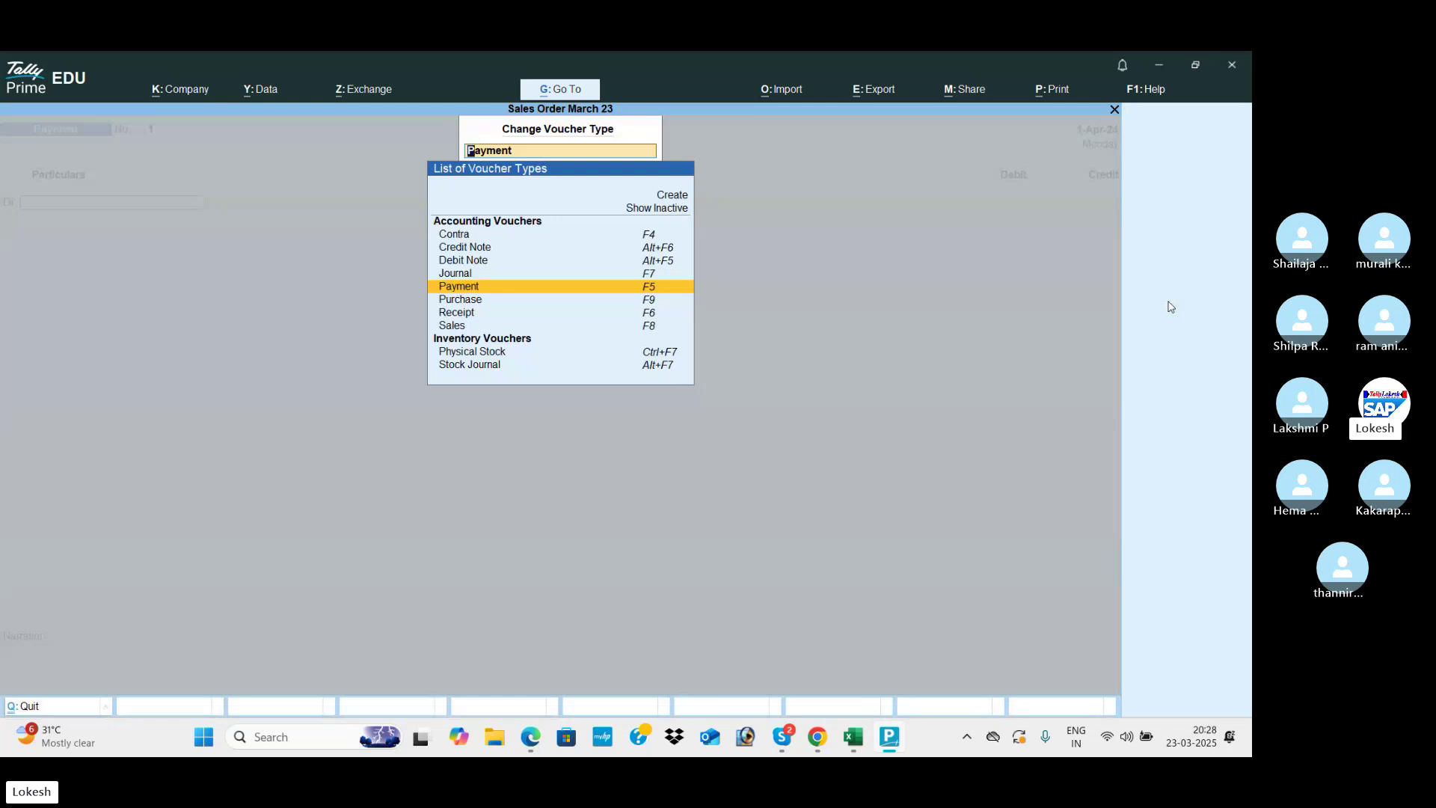
key(Up)
key(Up)
key(Up)
key(Up)
key(Up)
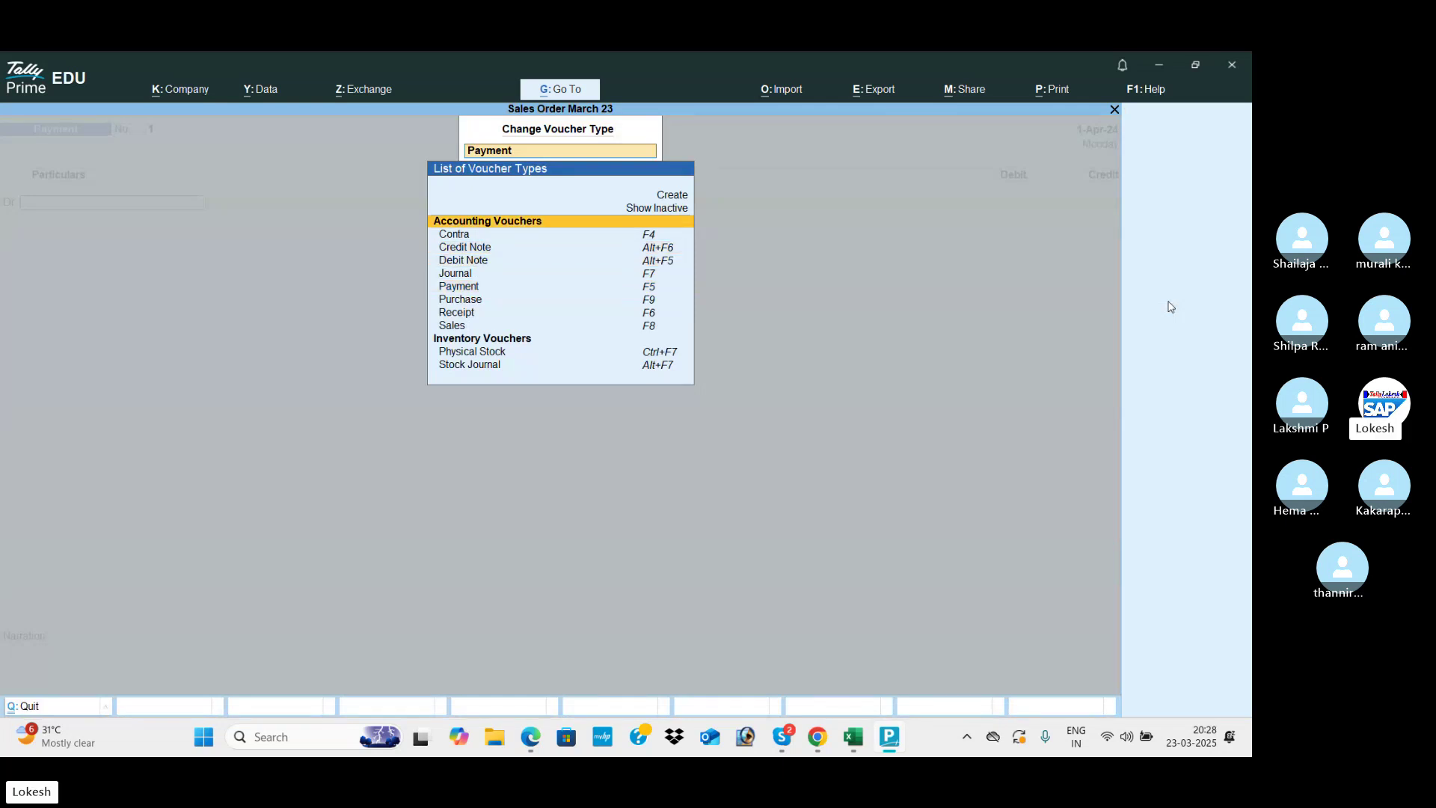
key(Up)
key(Return)
- Choose the inactive Sales Order voucher type and activate it to start a sales order voucher
key(Down)
key(Down)
key(Down)
key(Down)
key(Down)
key(Down)
key(Down)
key(Down)
key(Down)
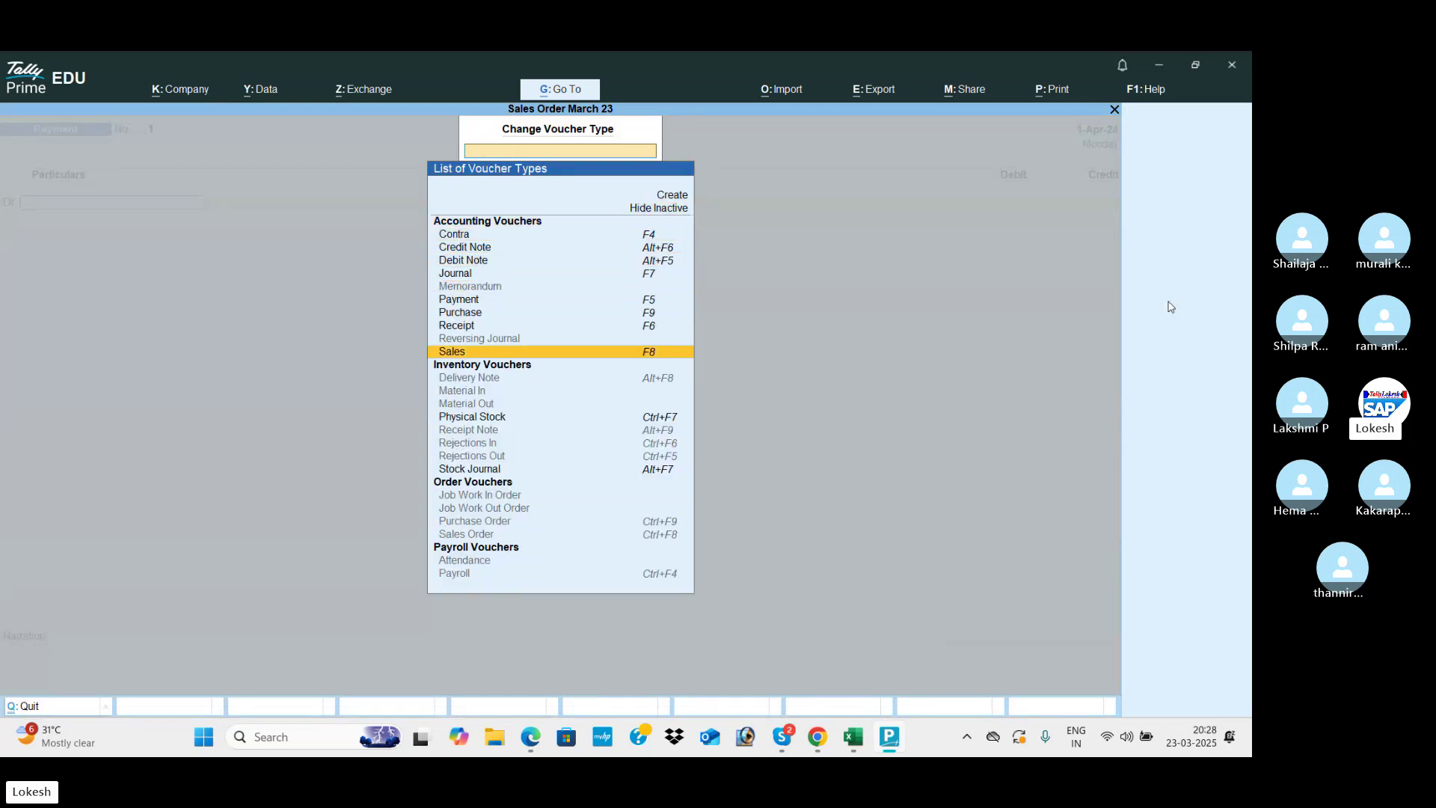
key(Down)
key(Down)
key(Down)
key(Down)
key(Down)
key(Down)
key(Down)
key(Down)
key(Down)
key(Down)
key(Down)
key(Down)
key(Down)
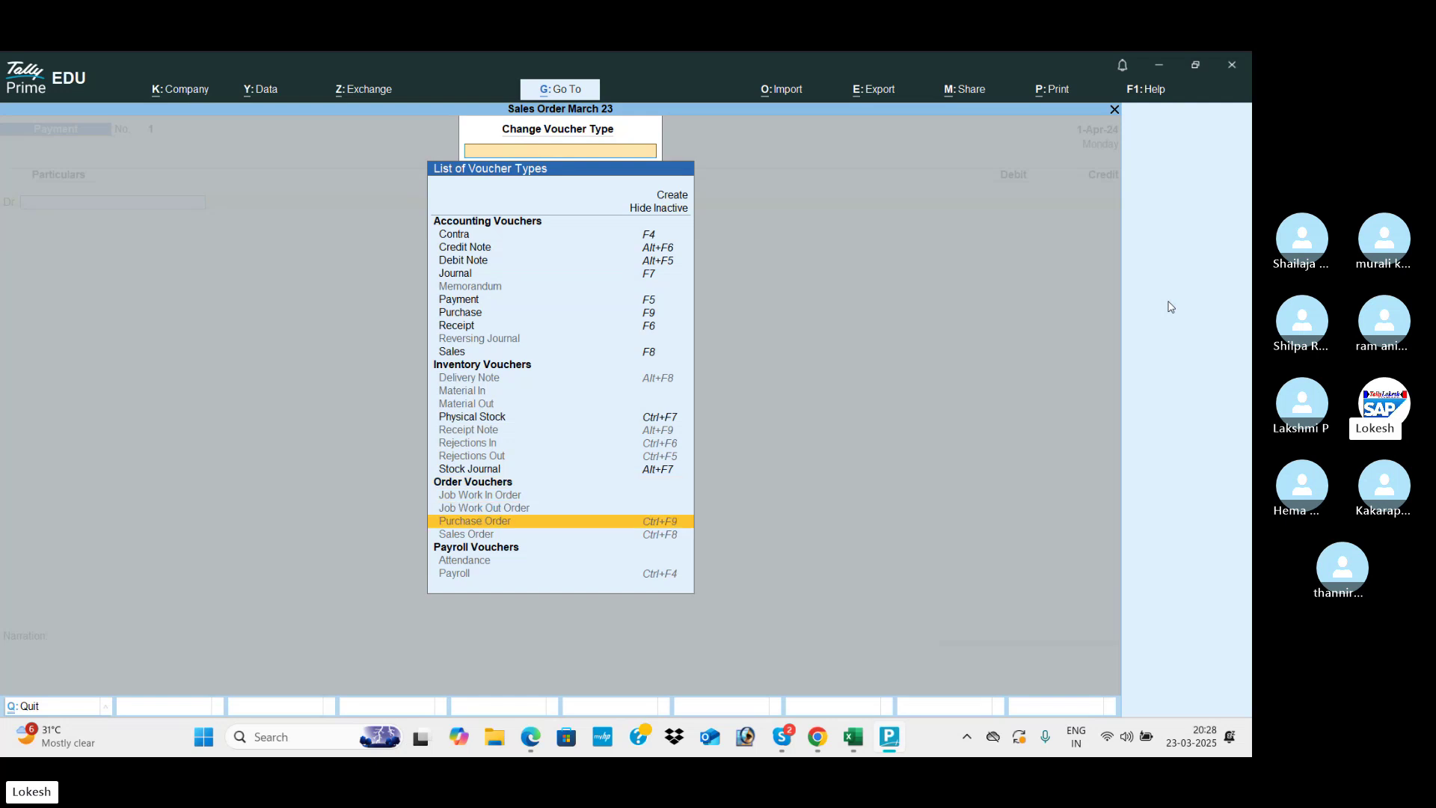
key(Down)
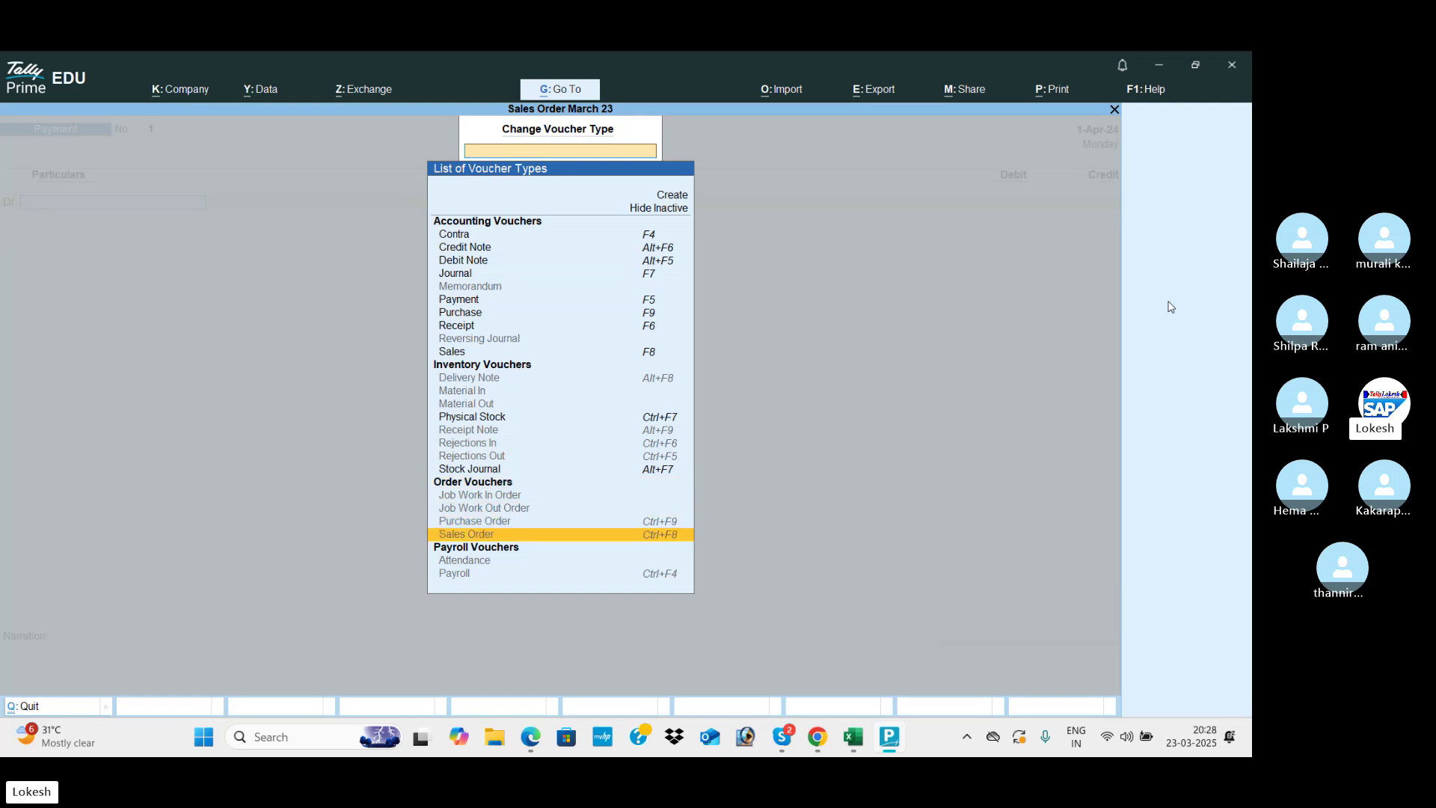
key(Return)
key(y)
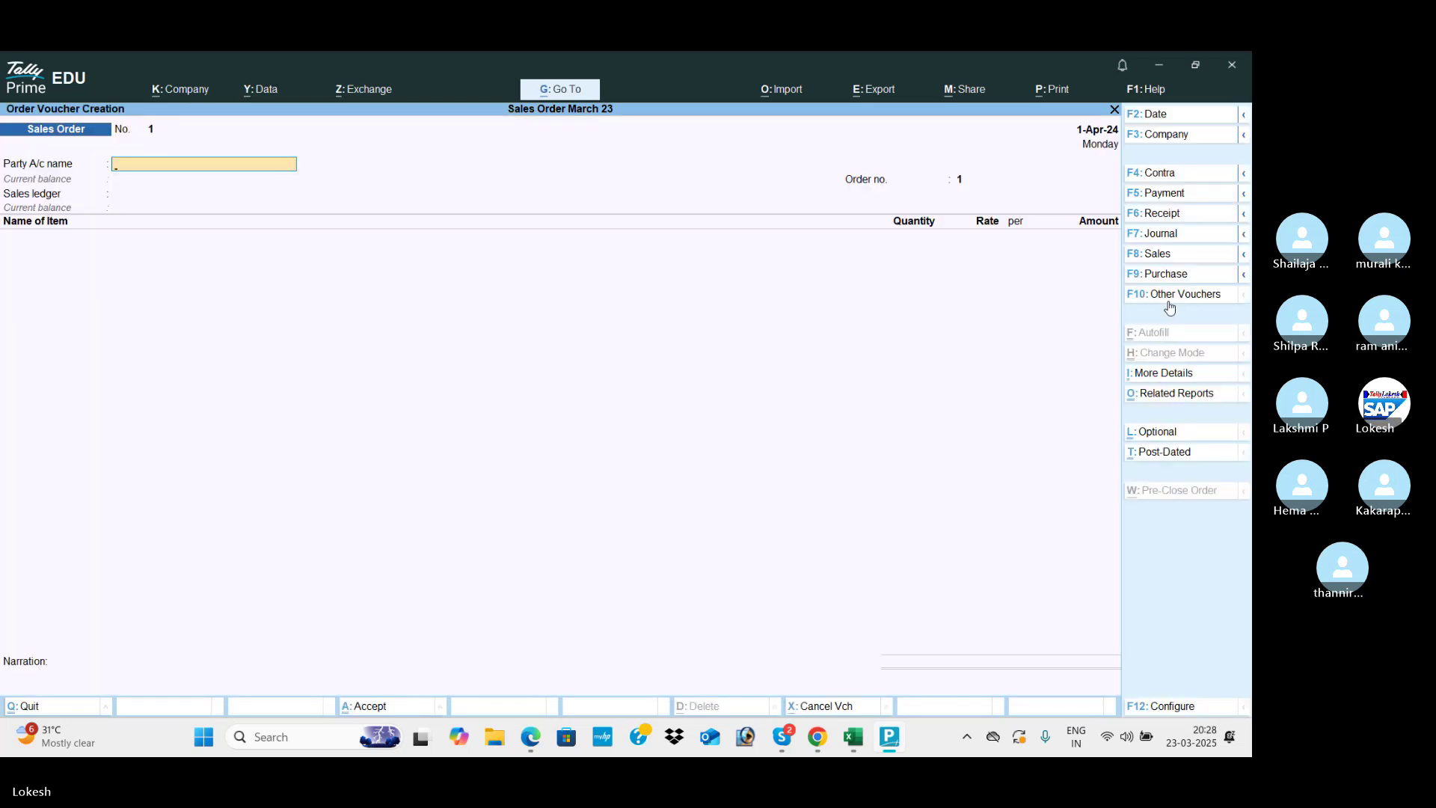
- Create a party ledger named Uni Tech Computers under Sundry Debtors from the sales order's party account field
key(alt)
key(alt+c)
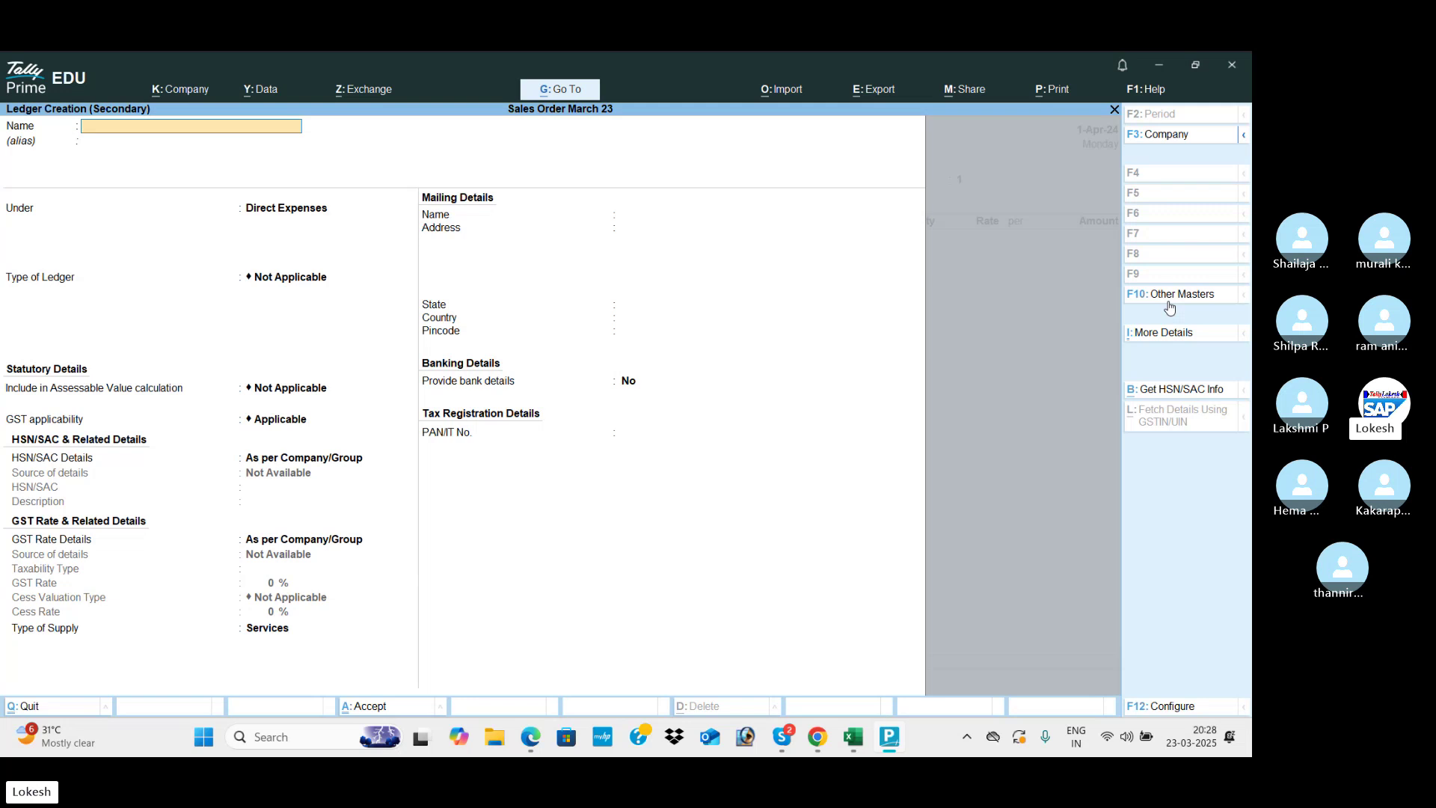
text(Uni Tech)
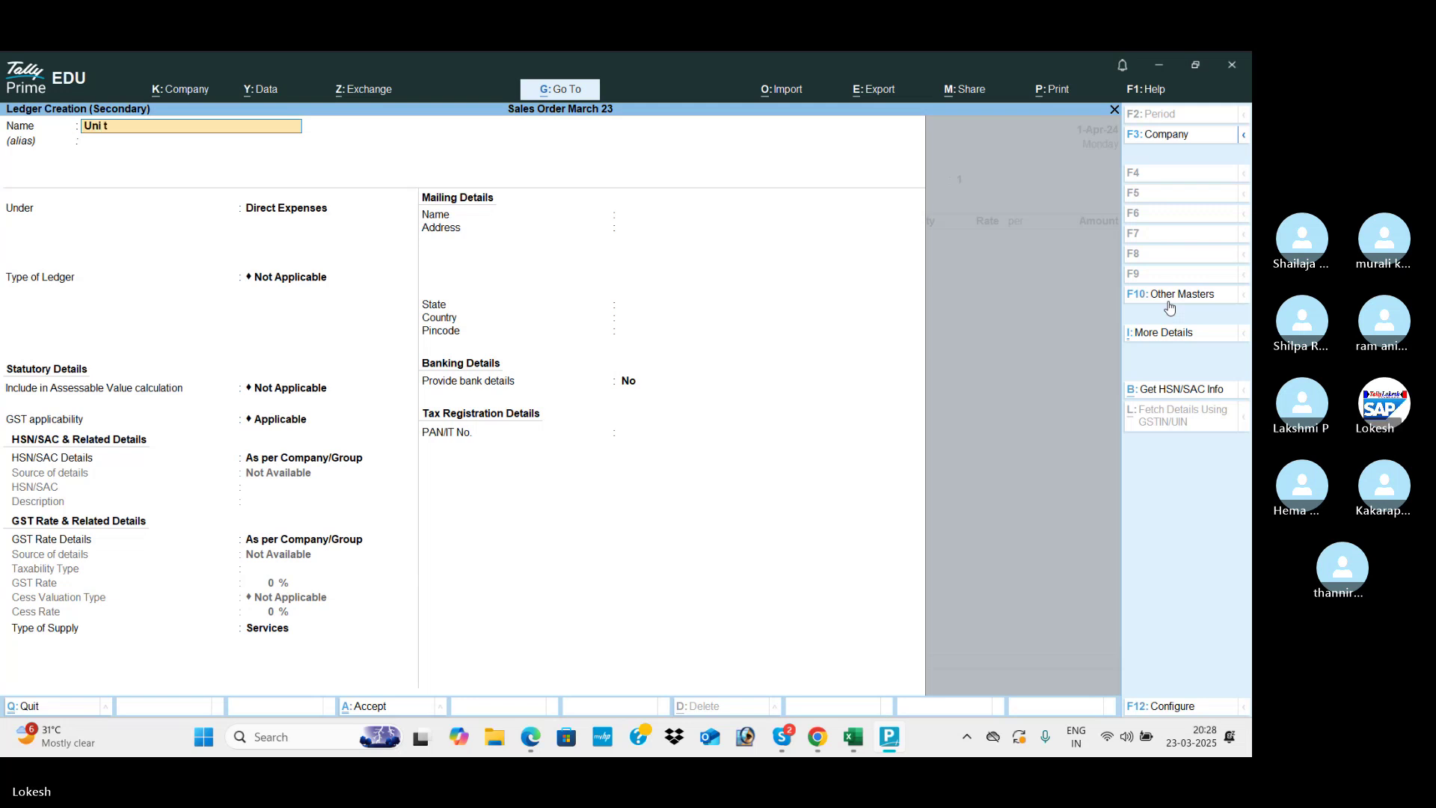
text( Computers)
key(Return)
key(Return)
text(Sun)
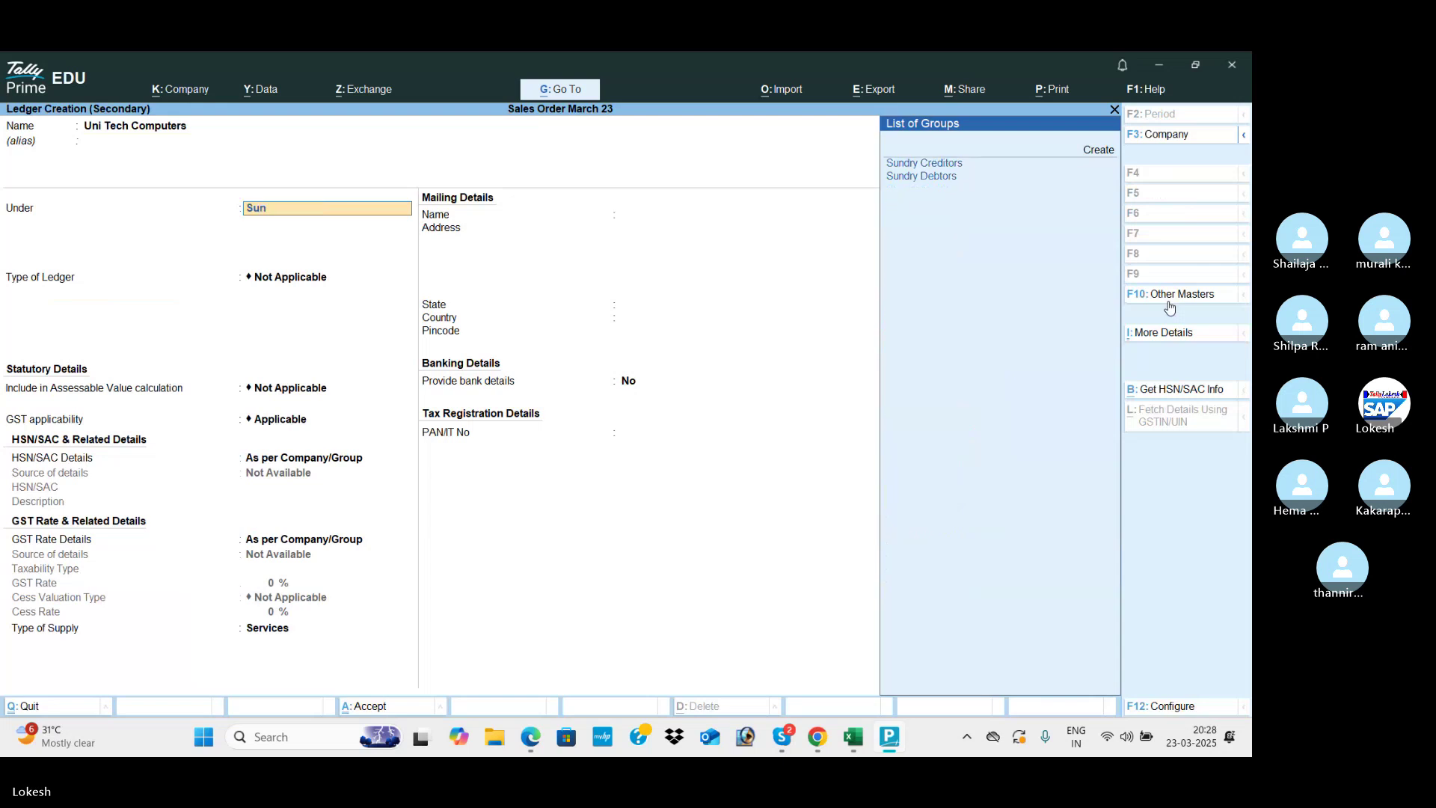
key(Down)
key(Return)
- Keep the Uni Tech Computers ledger's mailing details at Andhra Pradesh, India, enter 37 as its GSTIN/UIN, and save the ledger
key(Return)
key(Return)
key(Return)
key(Return)
key(Return)
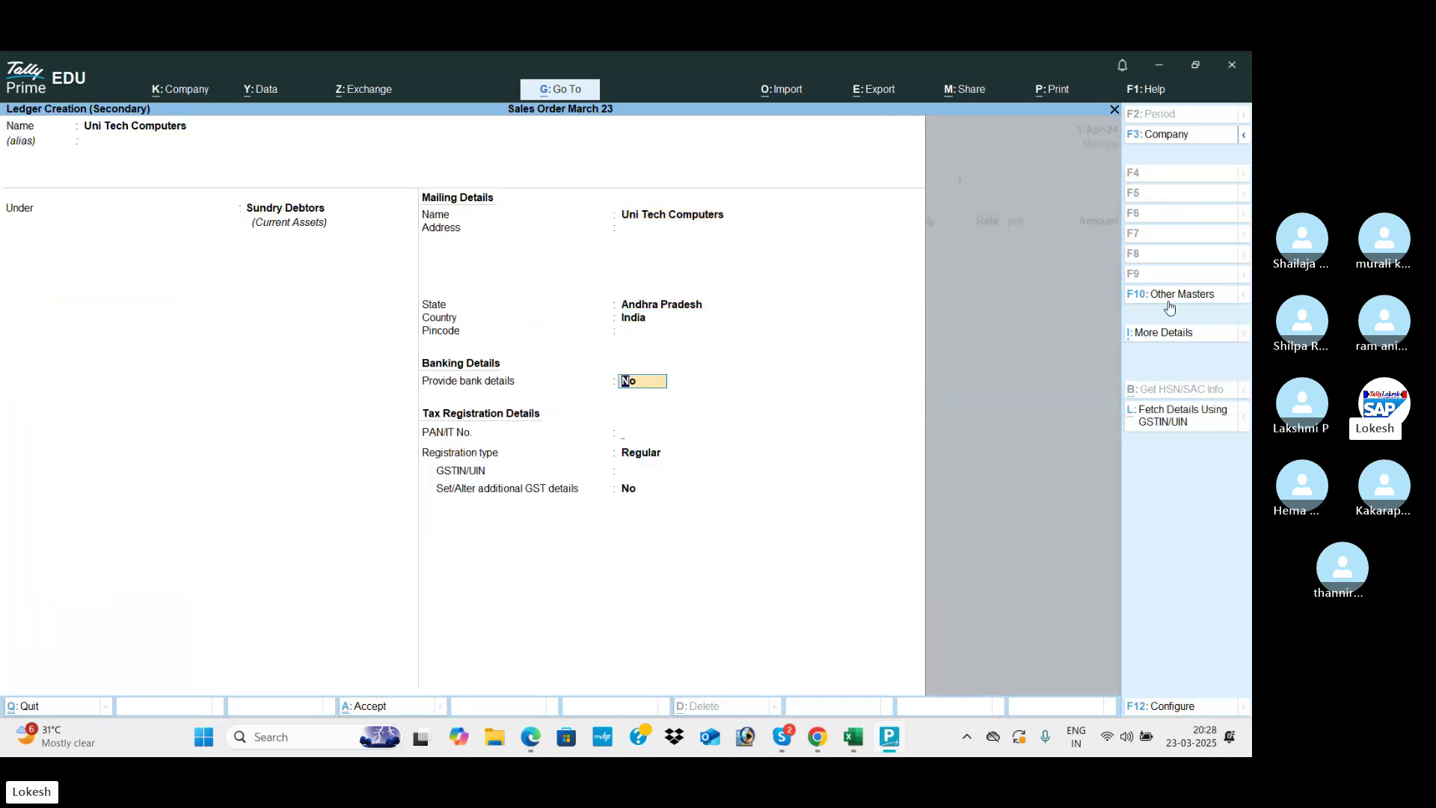
key(Return)
key(Return)
key(Return)
text(37)
key(Return)
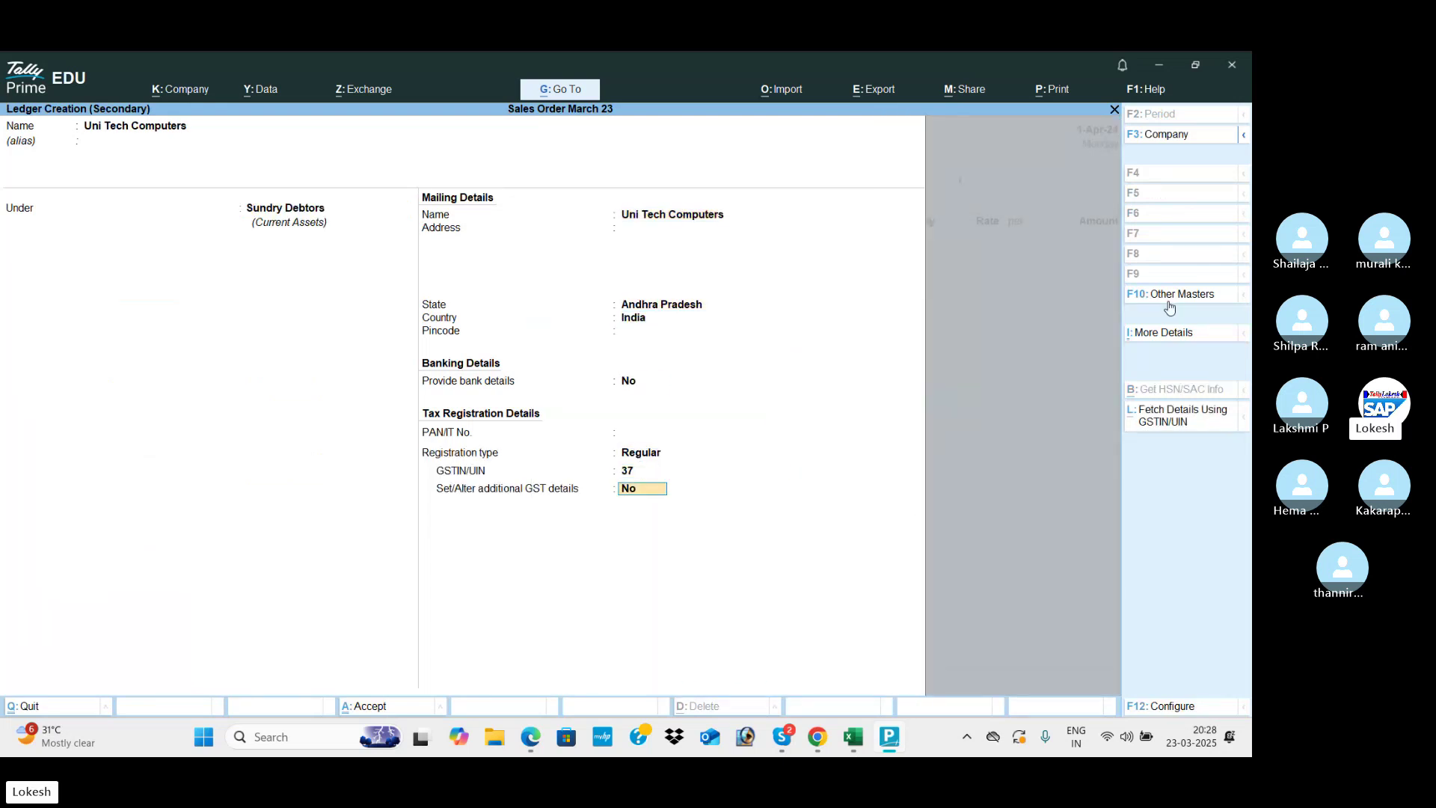
key(ctrl+a)
key(ctrl+a)
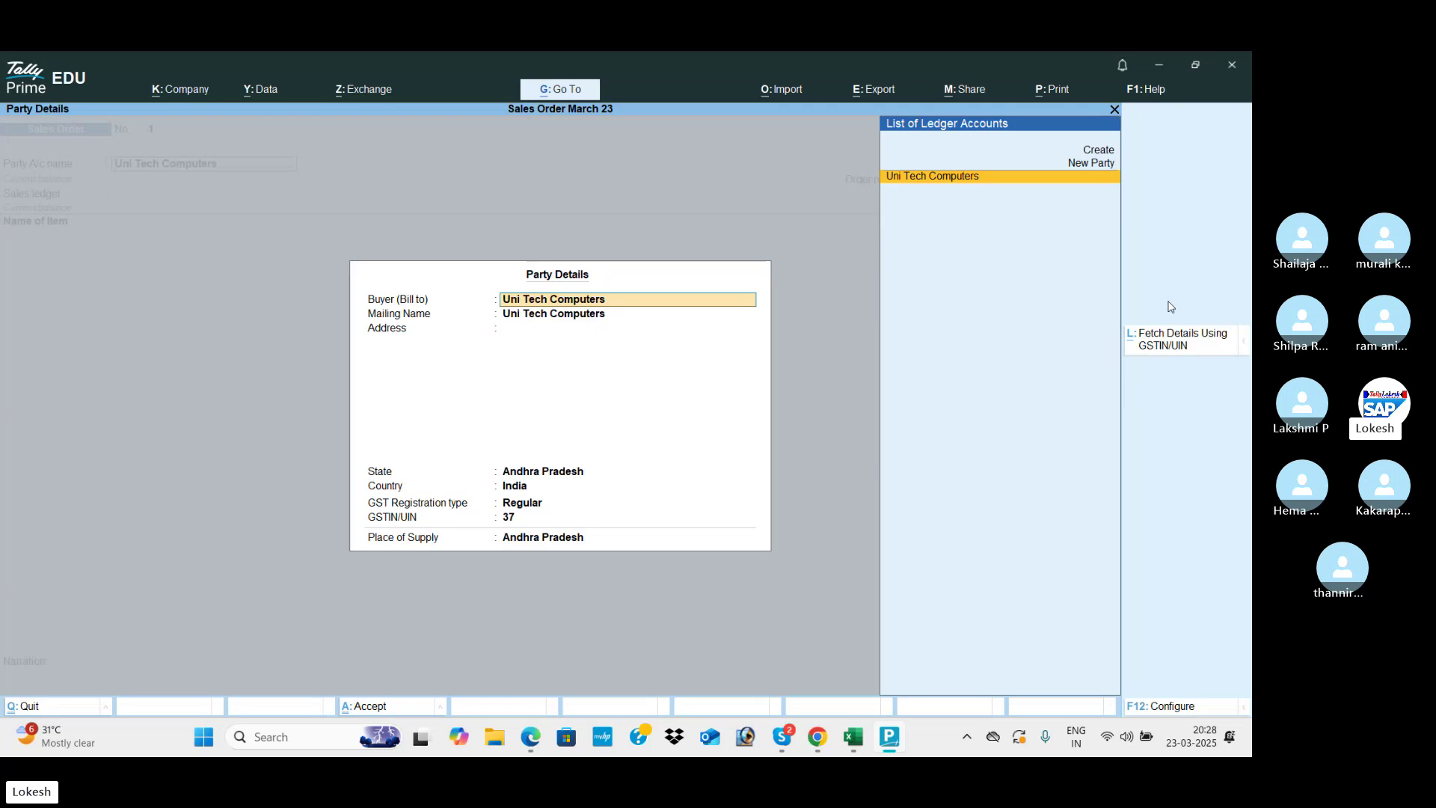
- Accept the party details for Uni Tech Computers and set the order number to UT-001
key(ctrl+a)
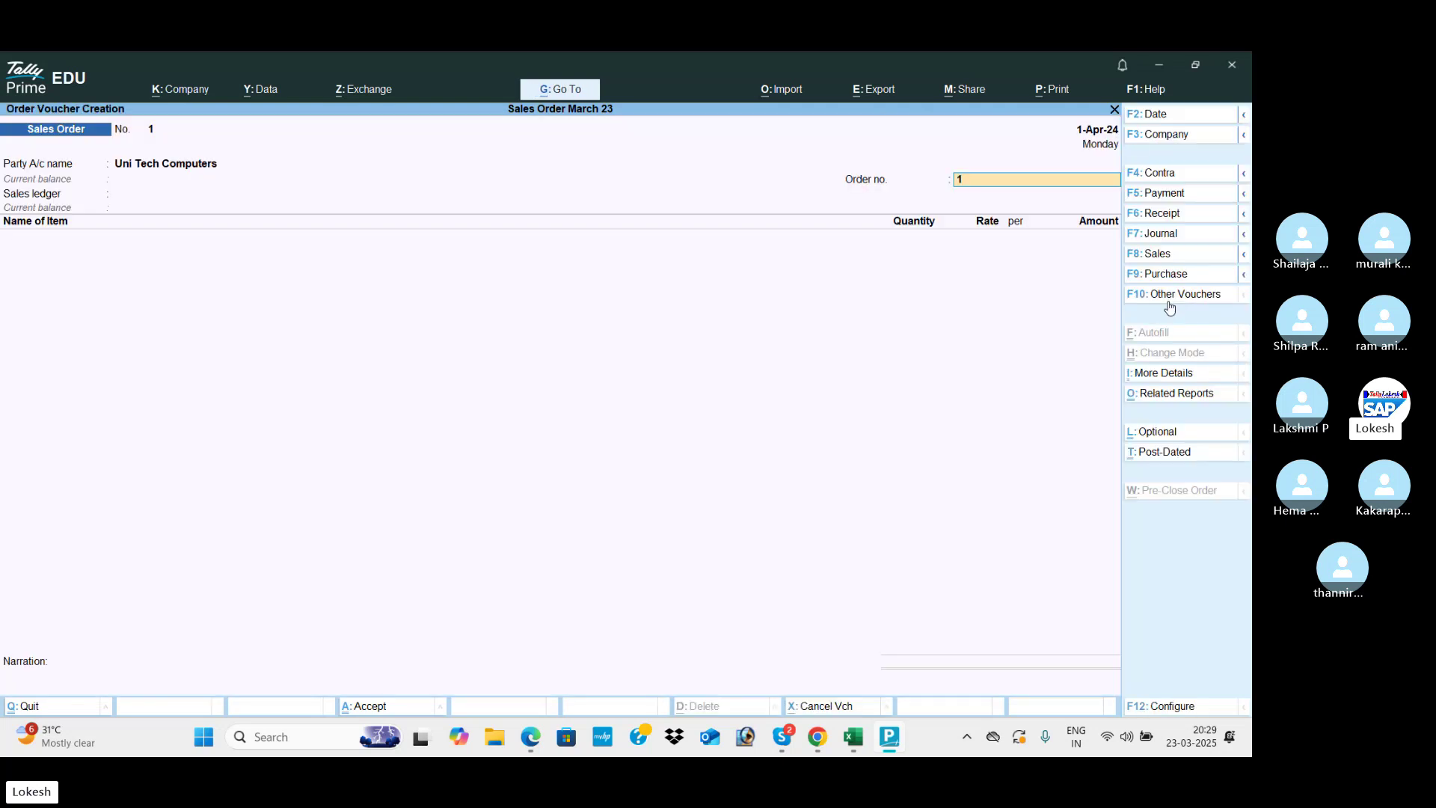
text(UT-00)
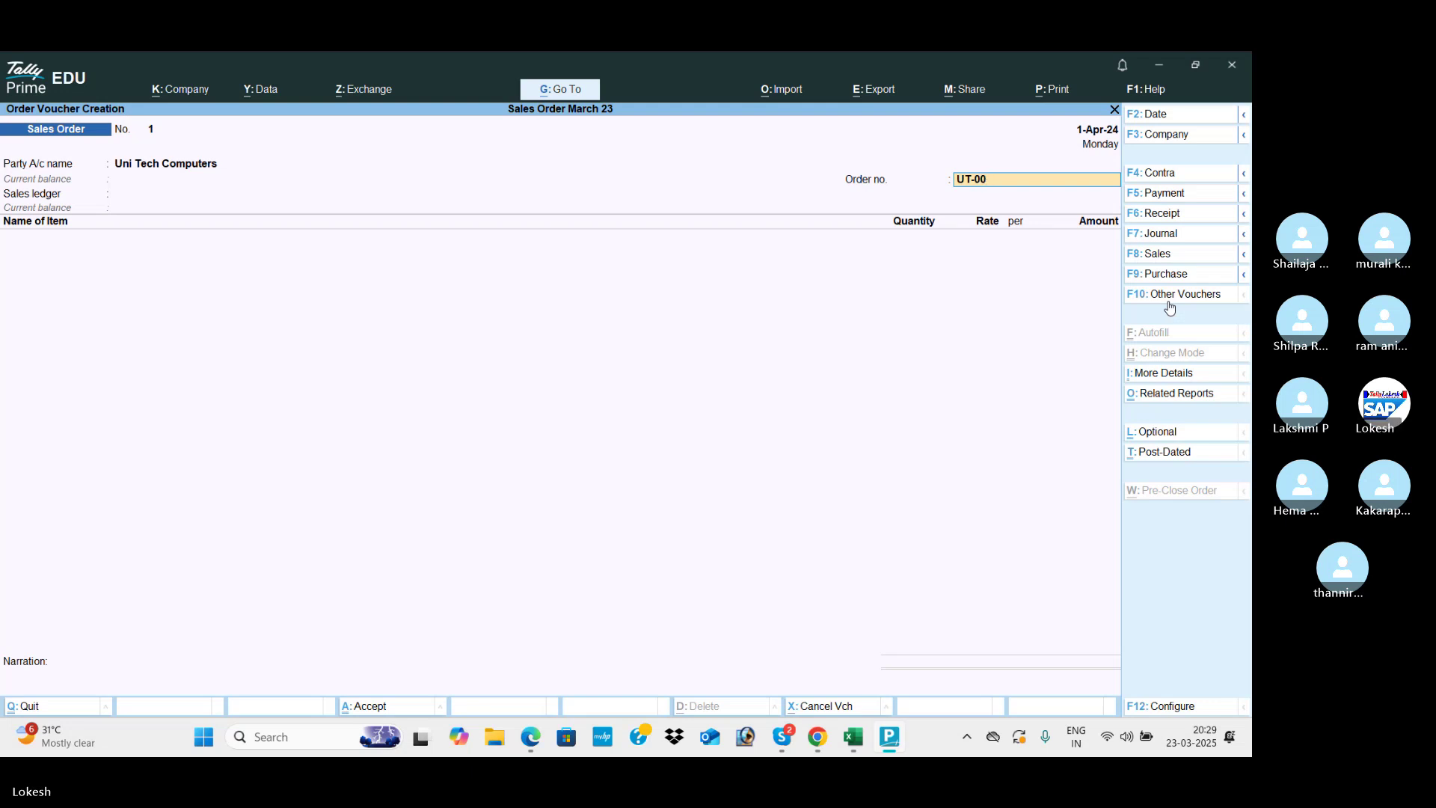
key(Return)
- Create a ledger named Sales under Sales Accounts from the voucher's sales ledger field
key(Return)
text(SALES)
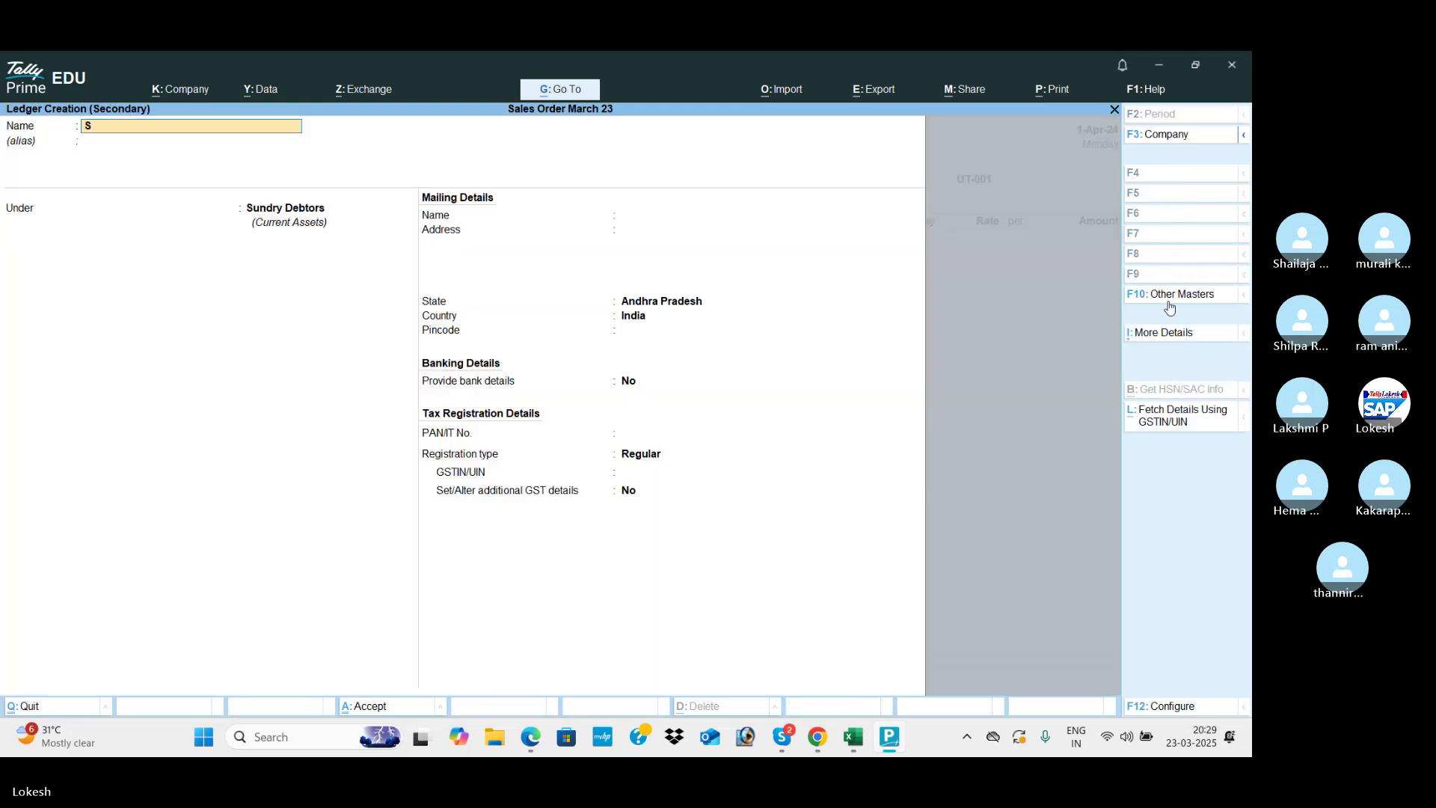
key(BackSpace)
key(BackSpace)
key(BackSpace)
key(BackSpace)
text(ales)
key(Return)
key(Return)
text(Sa)
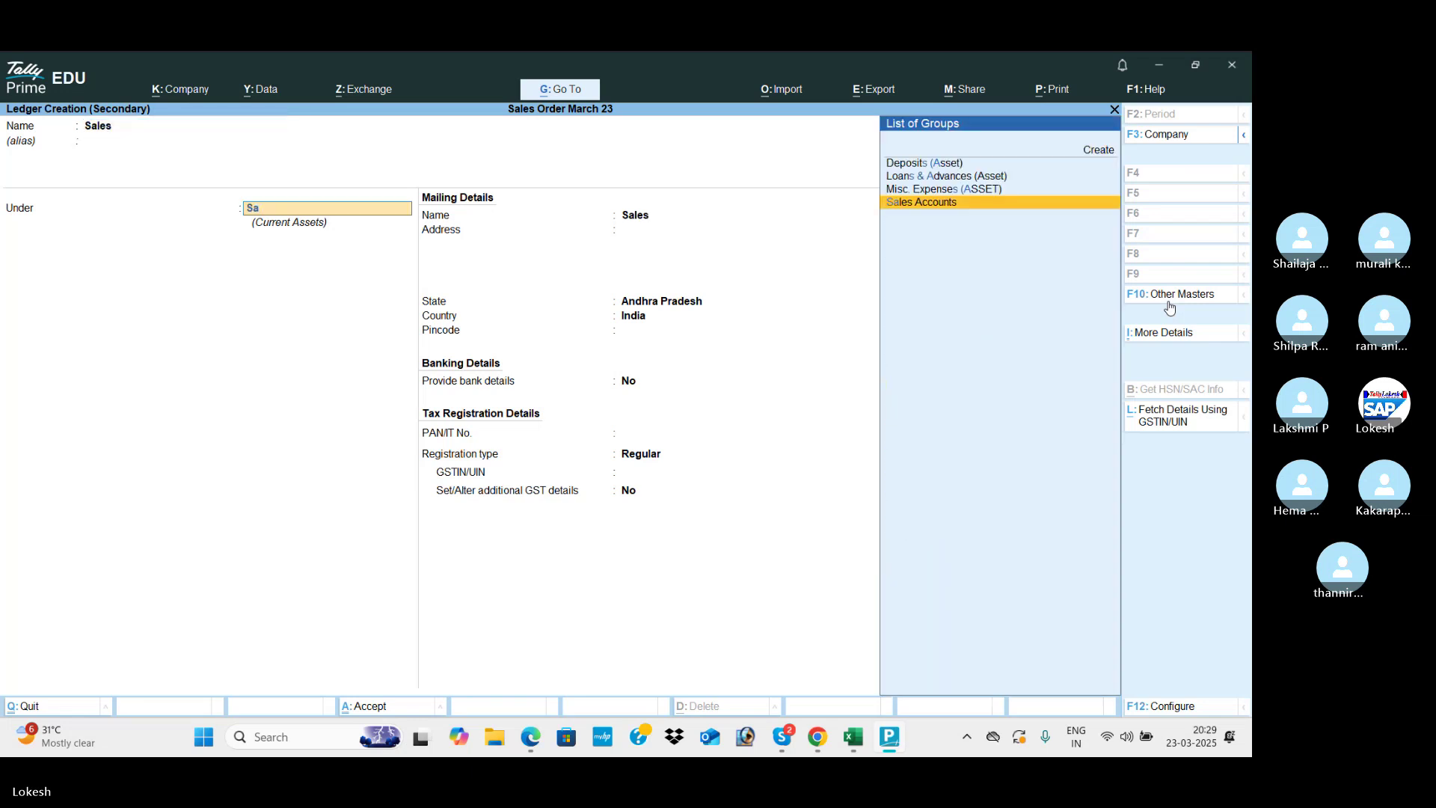
key(Return)
- Set the Sales ledger's type of supply to Goods and save it as the order's sales ledger
key(Return)
key(Return)
key(Return)
key(Return)
key(Return)
key(Up)
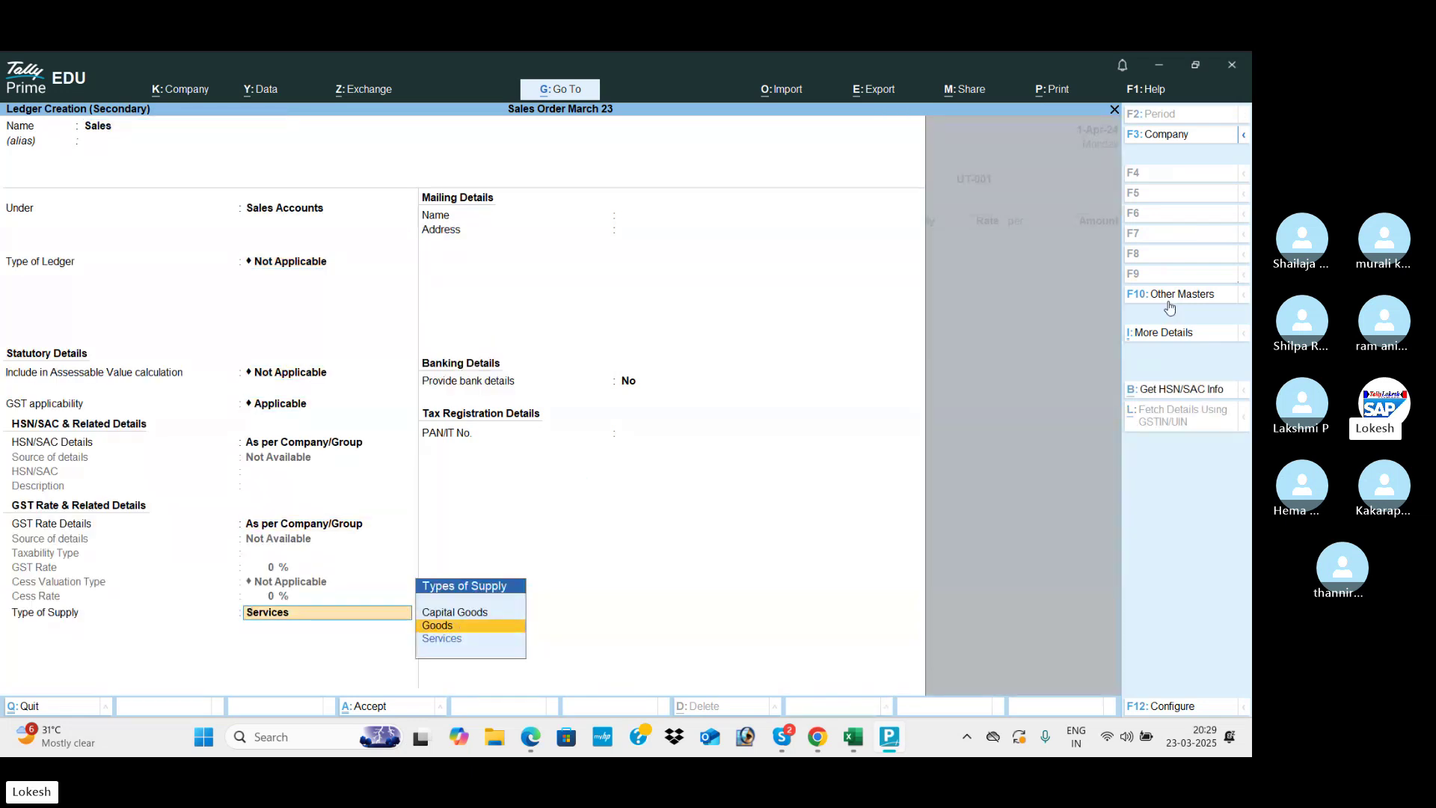
key(Return)
key(Return)
key(Return)
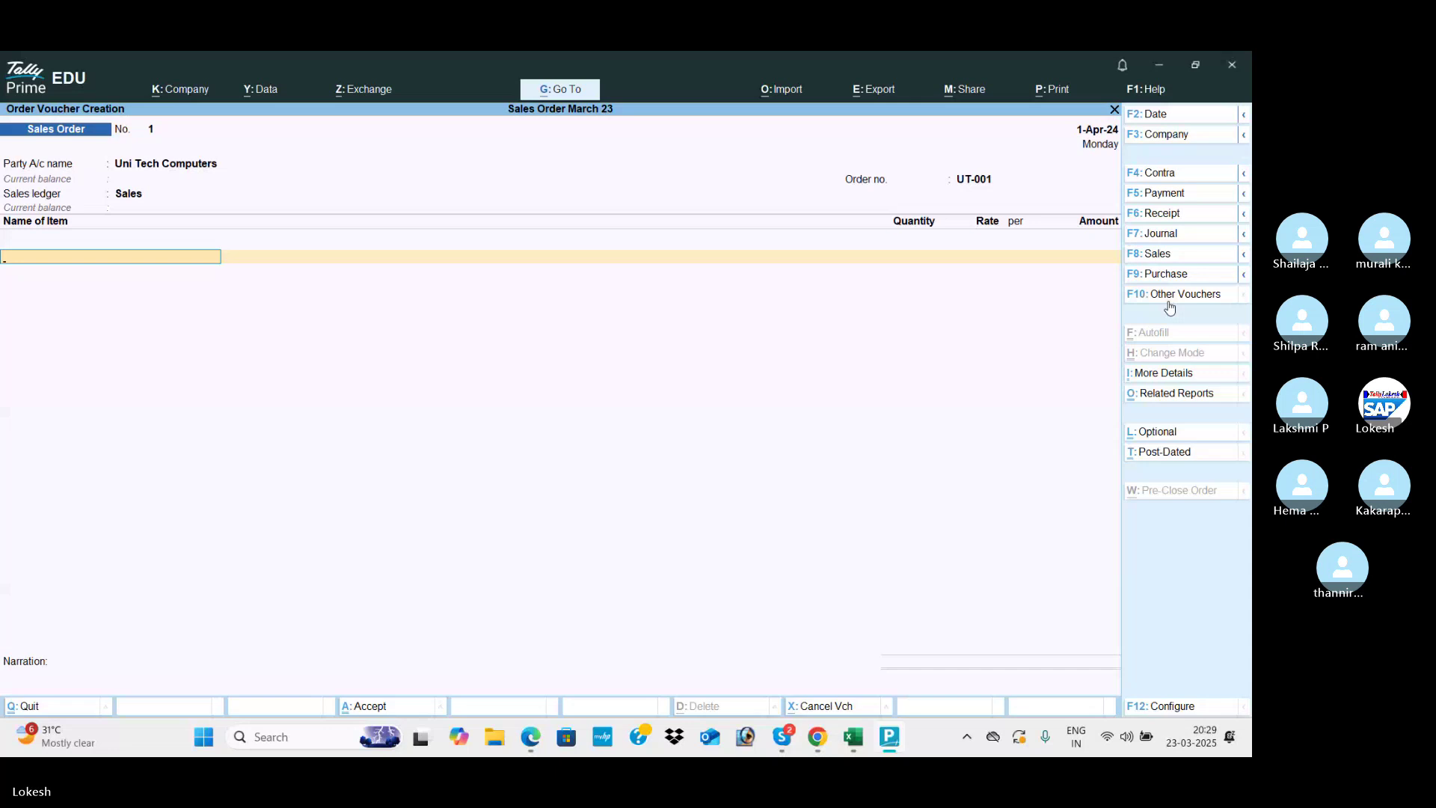
- Start a new stock item named Sony Tv under Primary from the order's item field
key(alt+c)
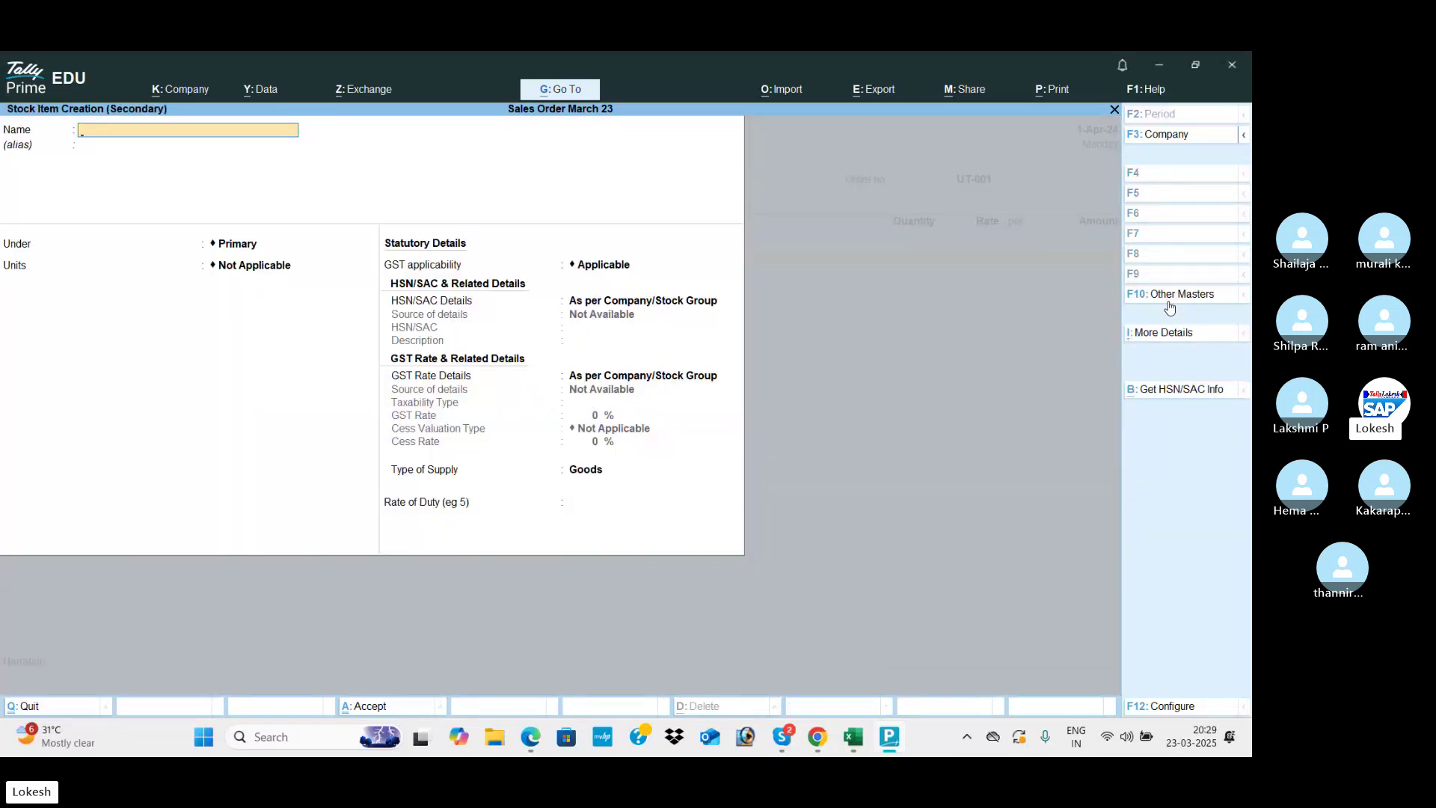
text(Sony Tv)
key(Return)
key(Return)
key(Return)
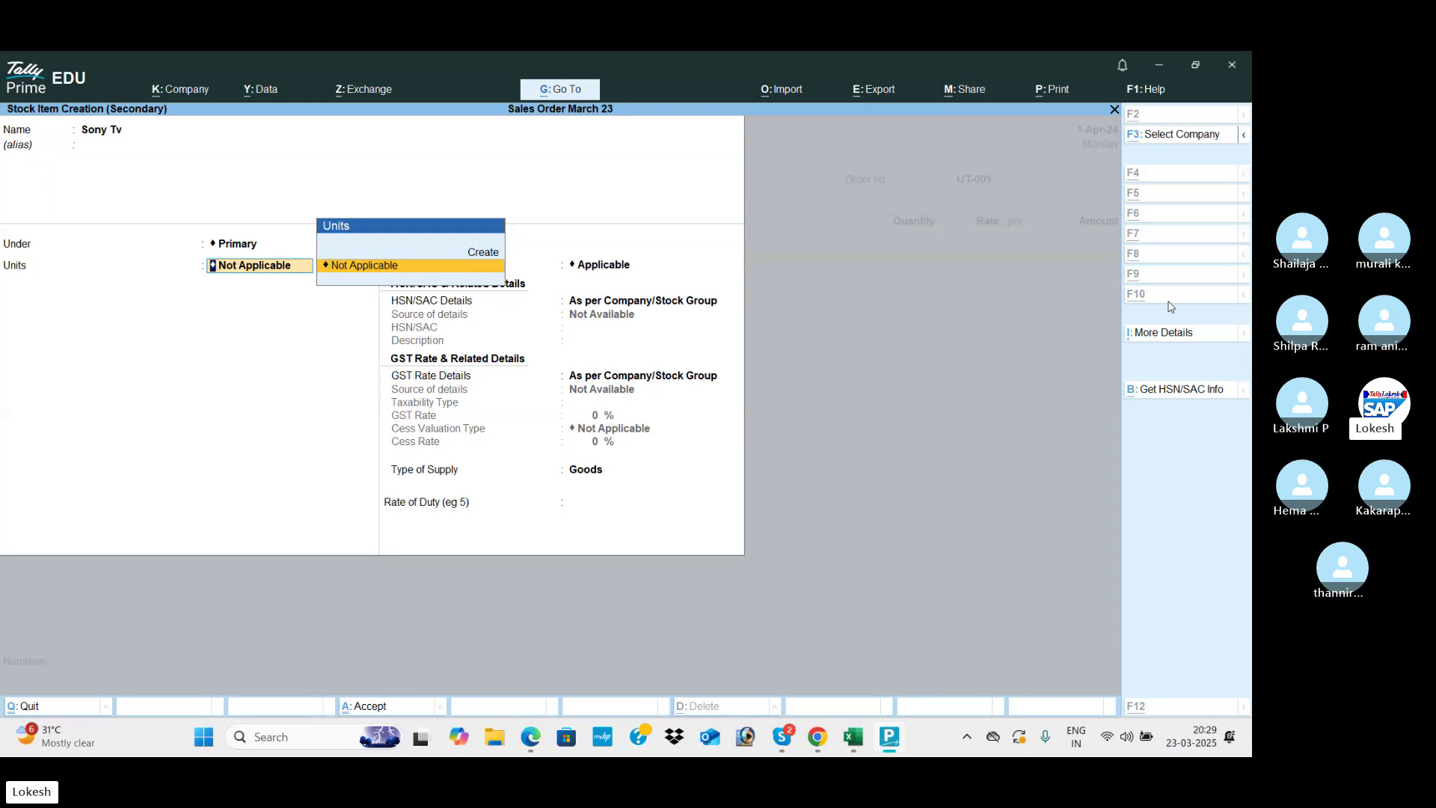
- Create a simple unit with symbol nos and UQC NOS-NUMBERS, and use it as Sony Tv's unit
key(alt+c)
text(nno)
key(BackSpace)
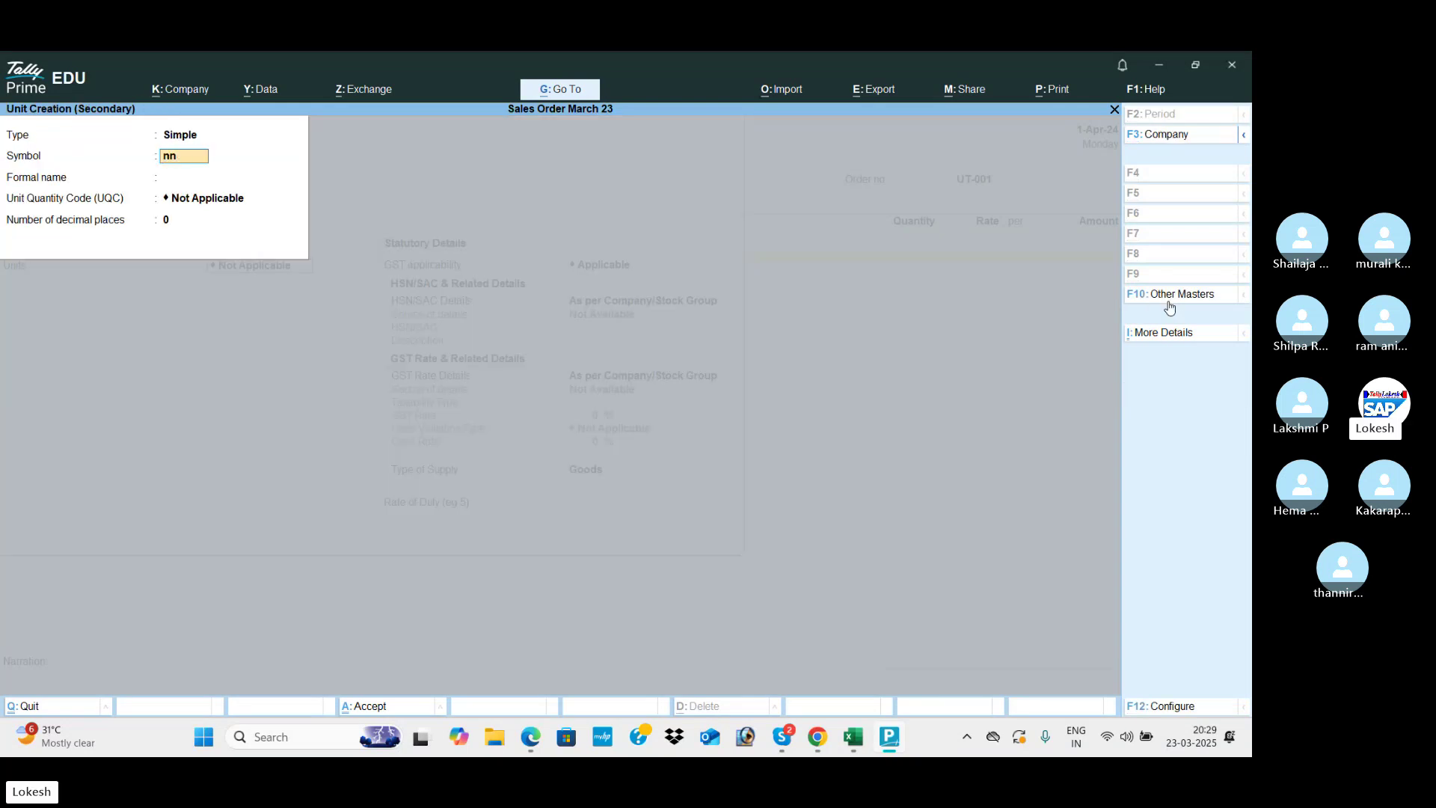
text(os)
key(Return)
text(no)
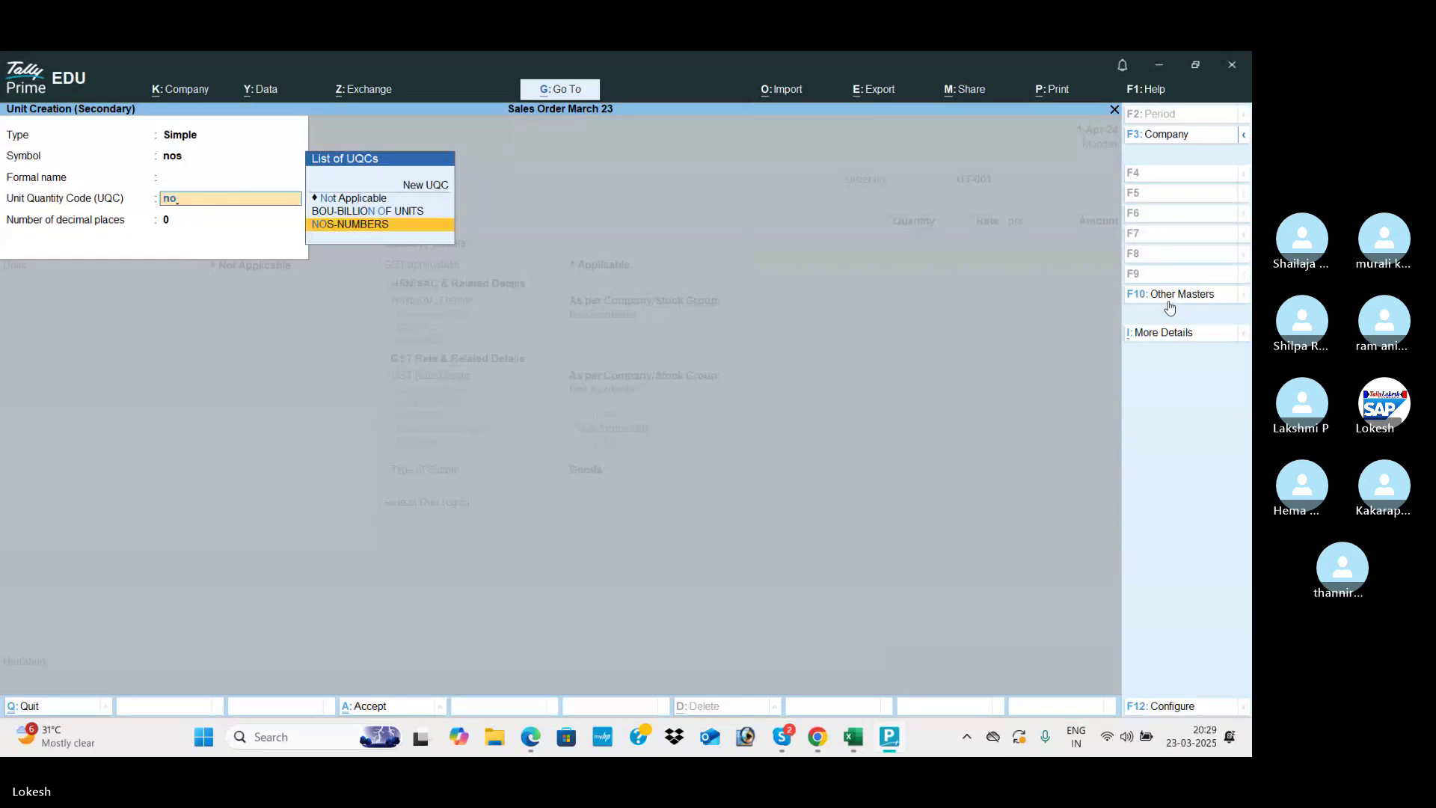
key(Return)
key(Return)
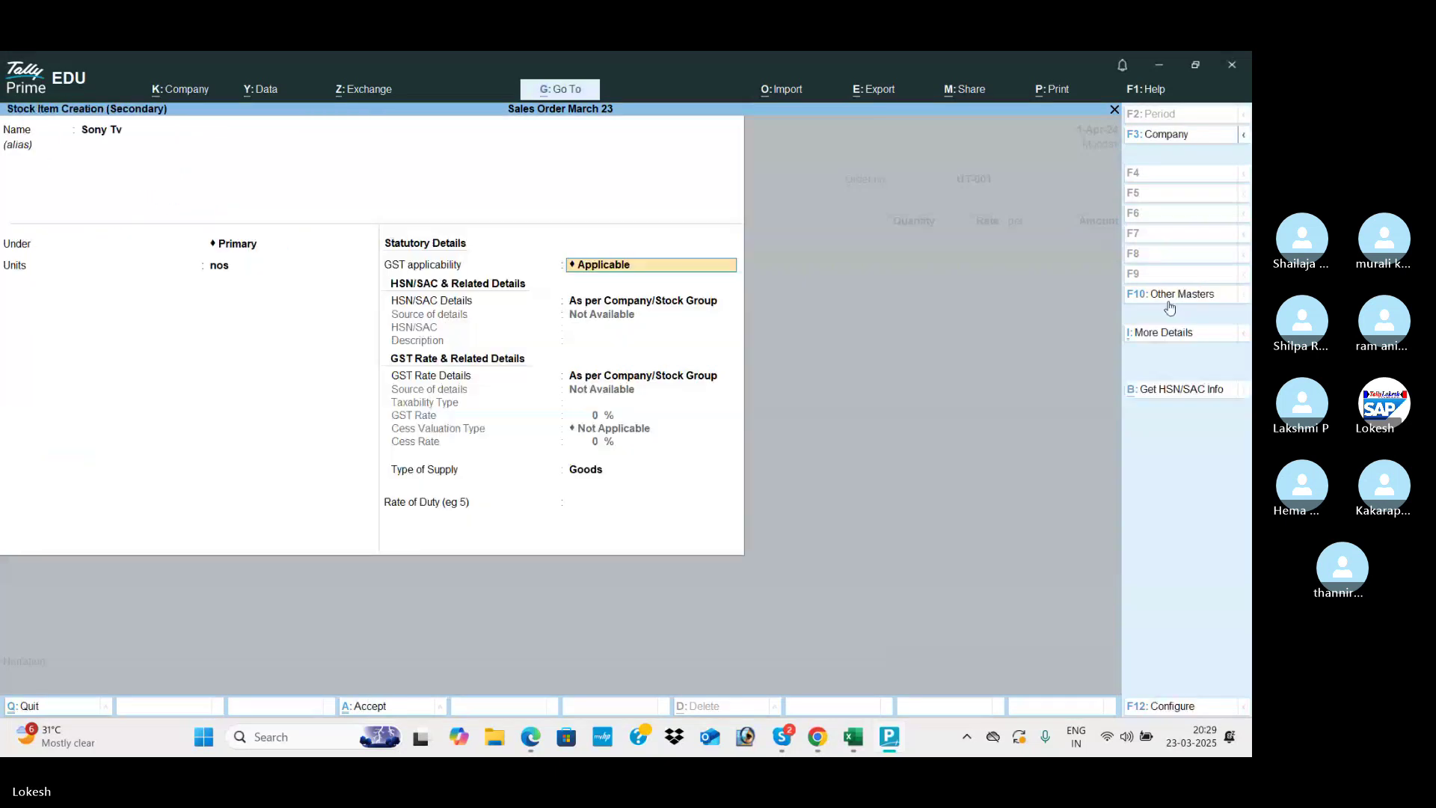
- Keep GST applicable for Sony Tv and specify its HSN/SAC directly as 748525, without a description
key(Return)
key(Down)
key(Return)
text(748525)
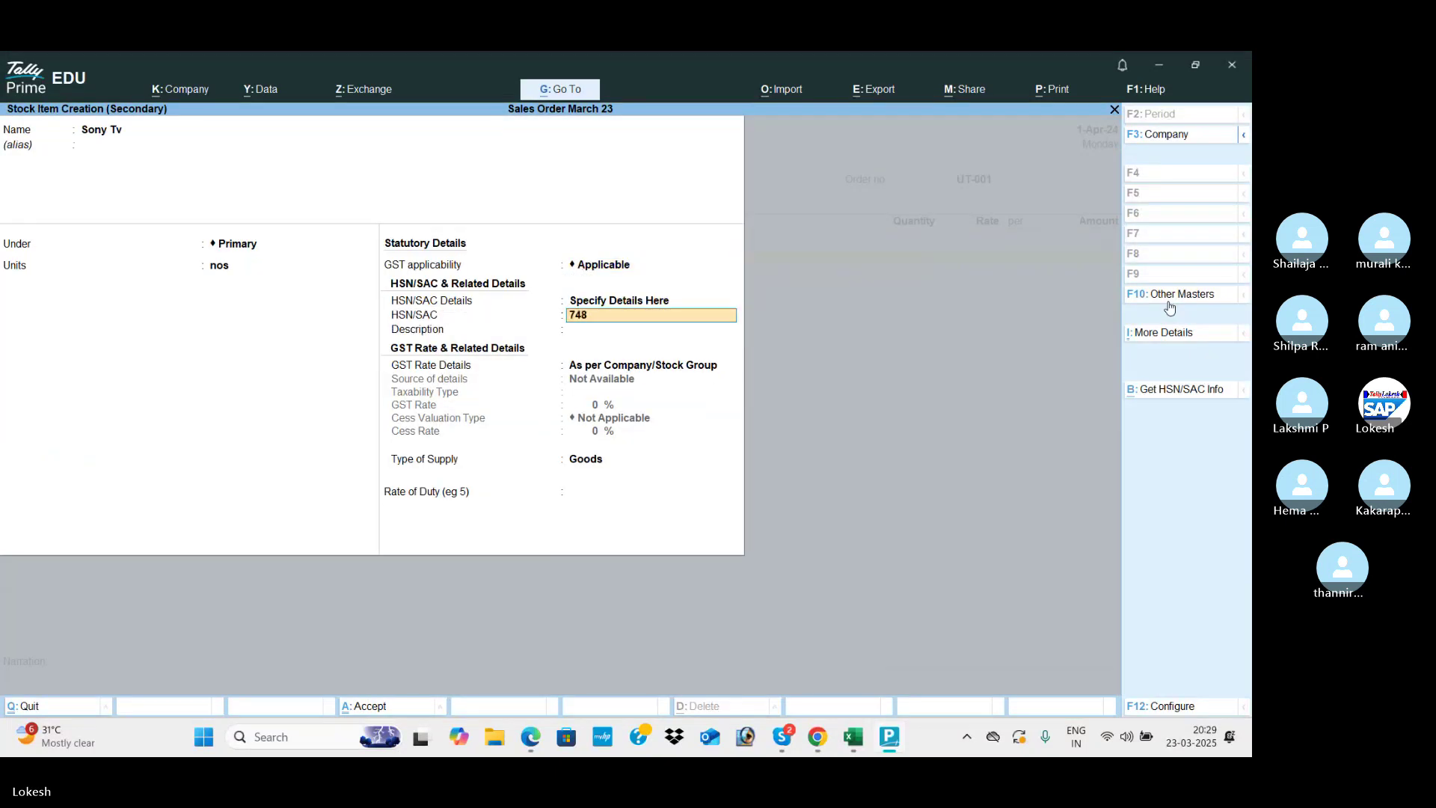
key(Return)
key(Return)
- Specify Sony Tv's GST rate details as Taxable at 28% and save the stock item
key(Down)
key(Return)
key(Return)
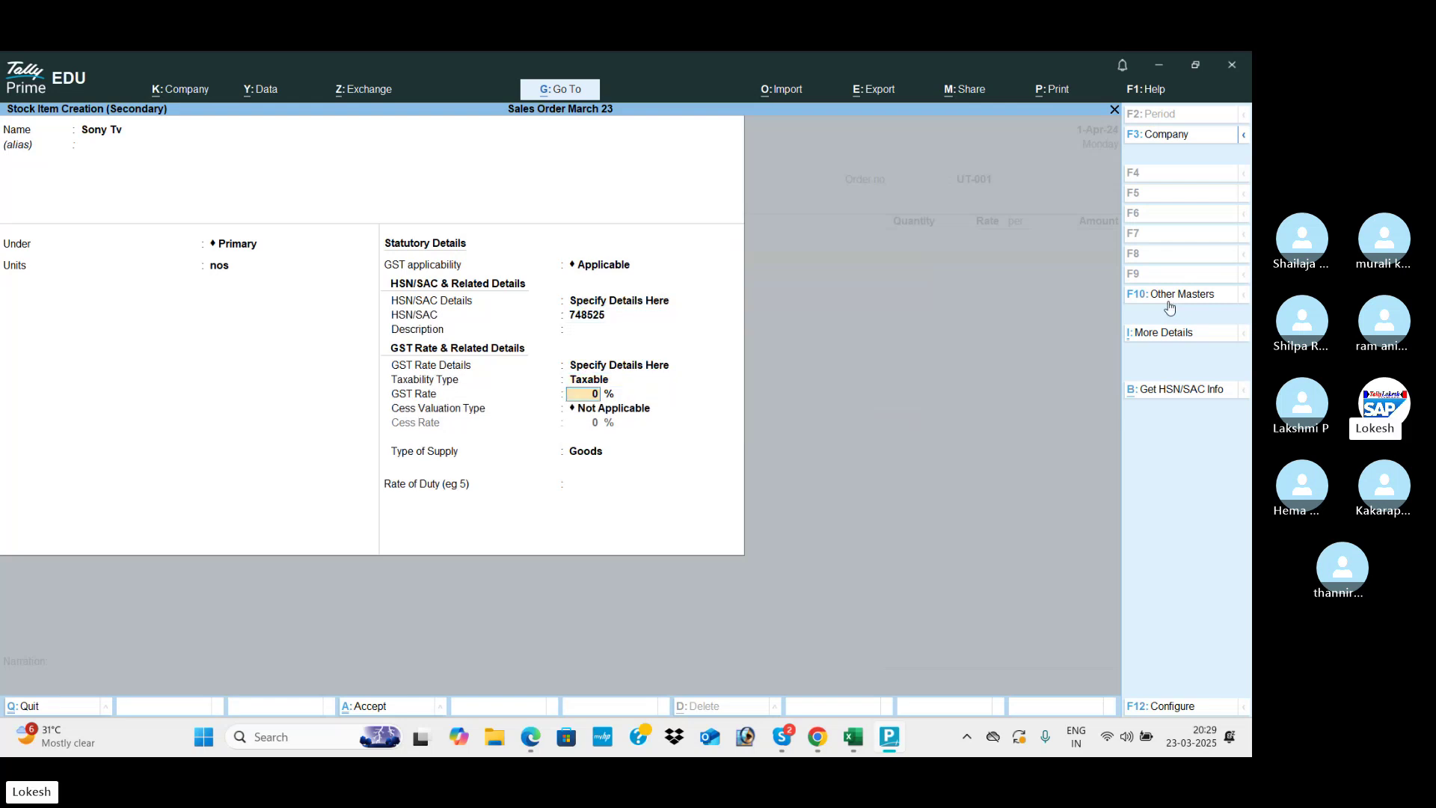
text(28)
key(Return)
key(ctrl+a)
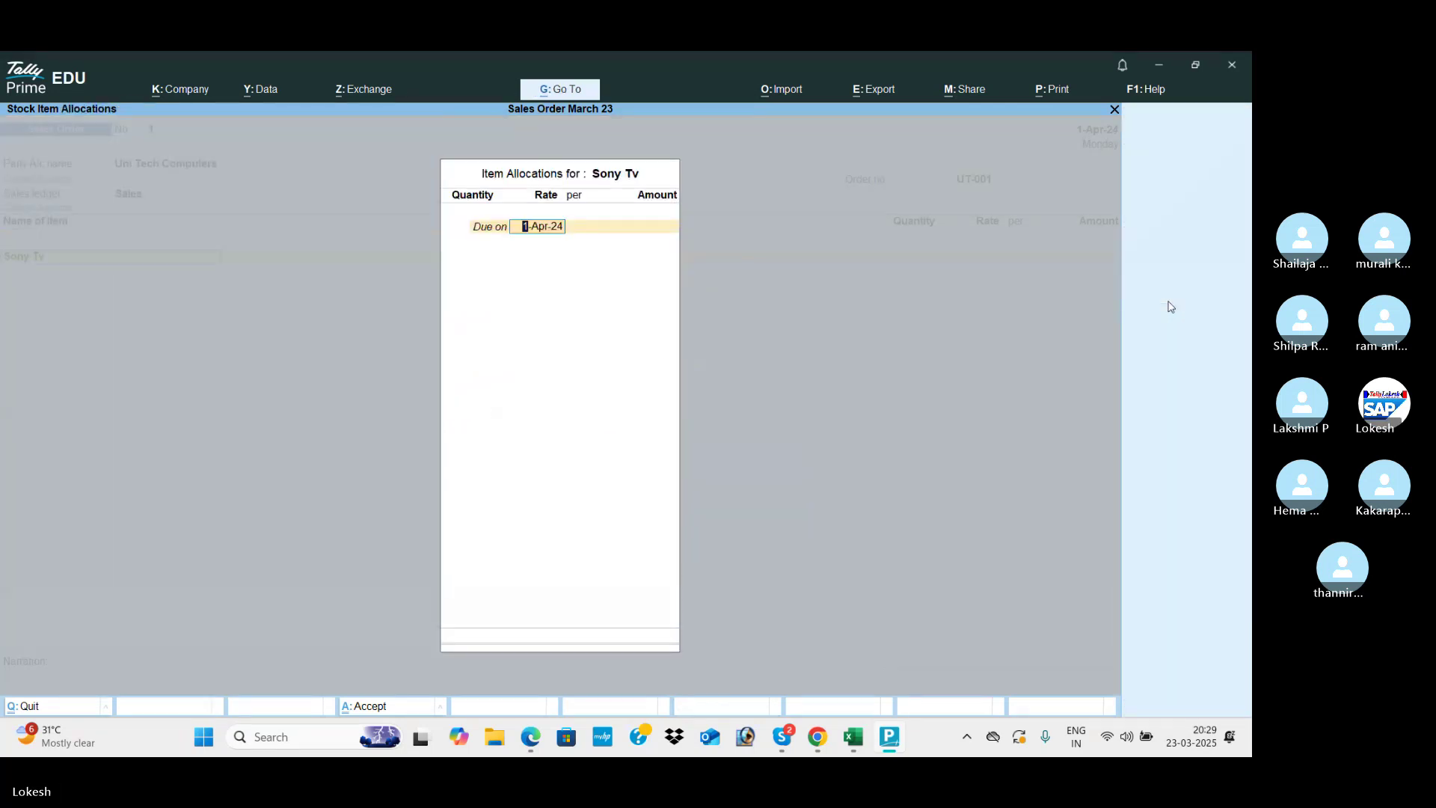
- Allocate 10 nos of Sony Tv at a rate of 15,000, due on 1-Apr-24, and finish the item's allocation
key(Return)
key(Return)
key(BackSpace)
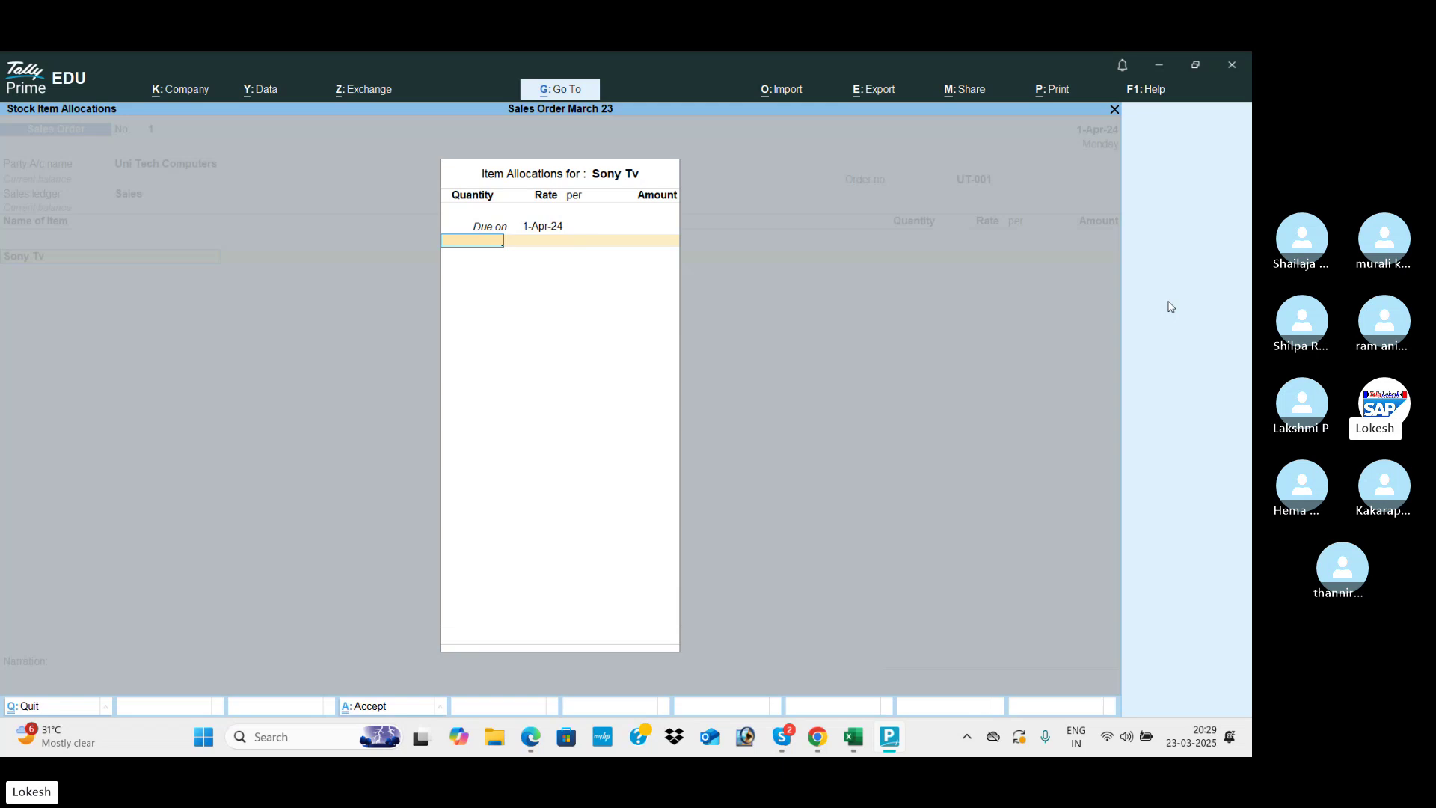
text(10)
key(Return)
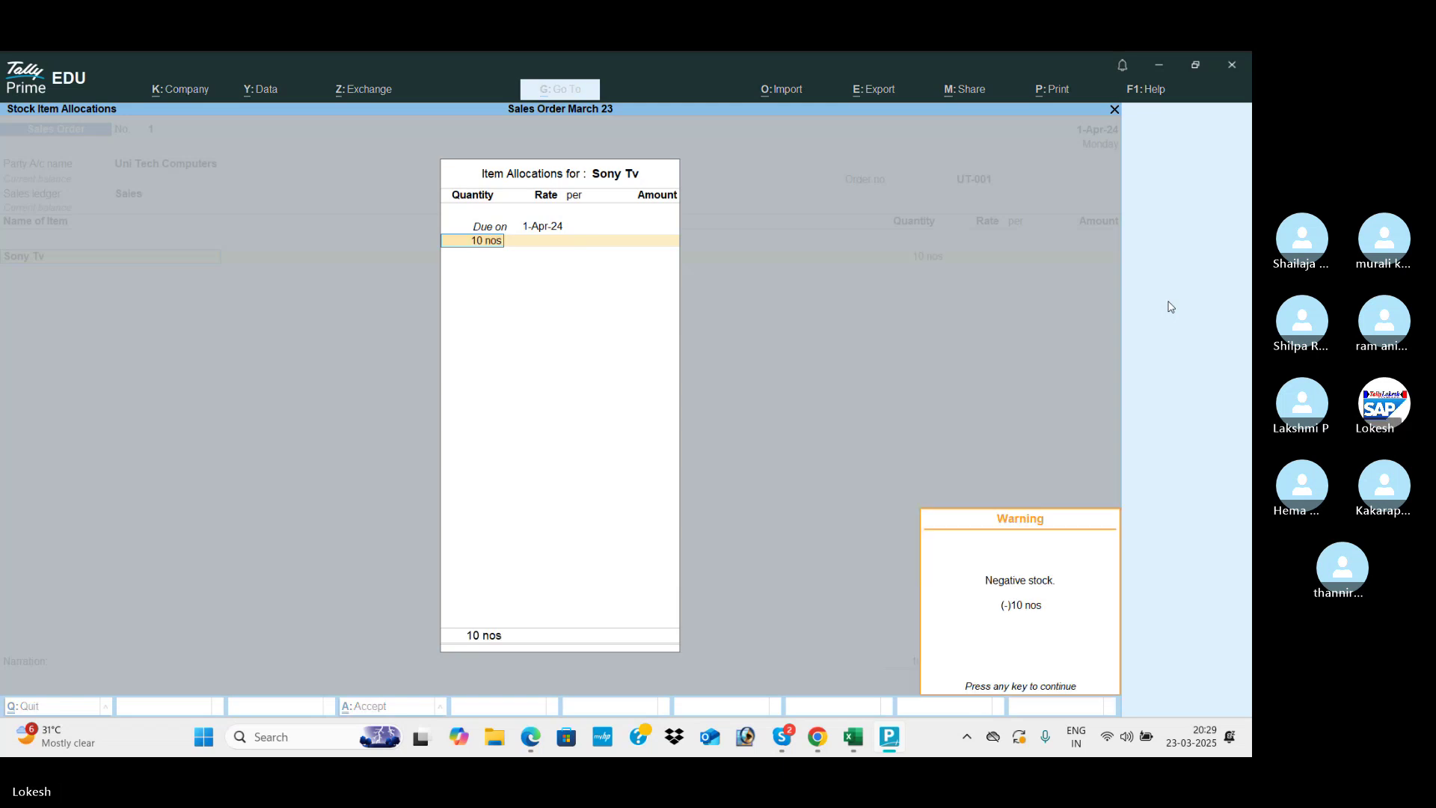
key(Return)
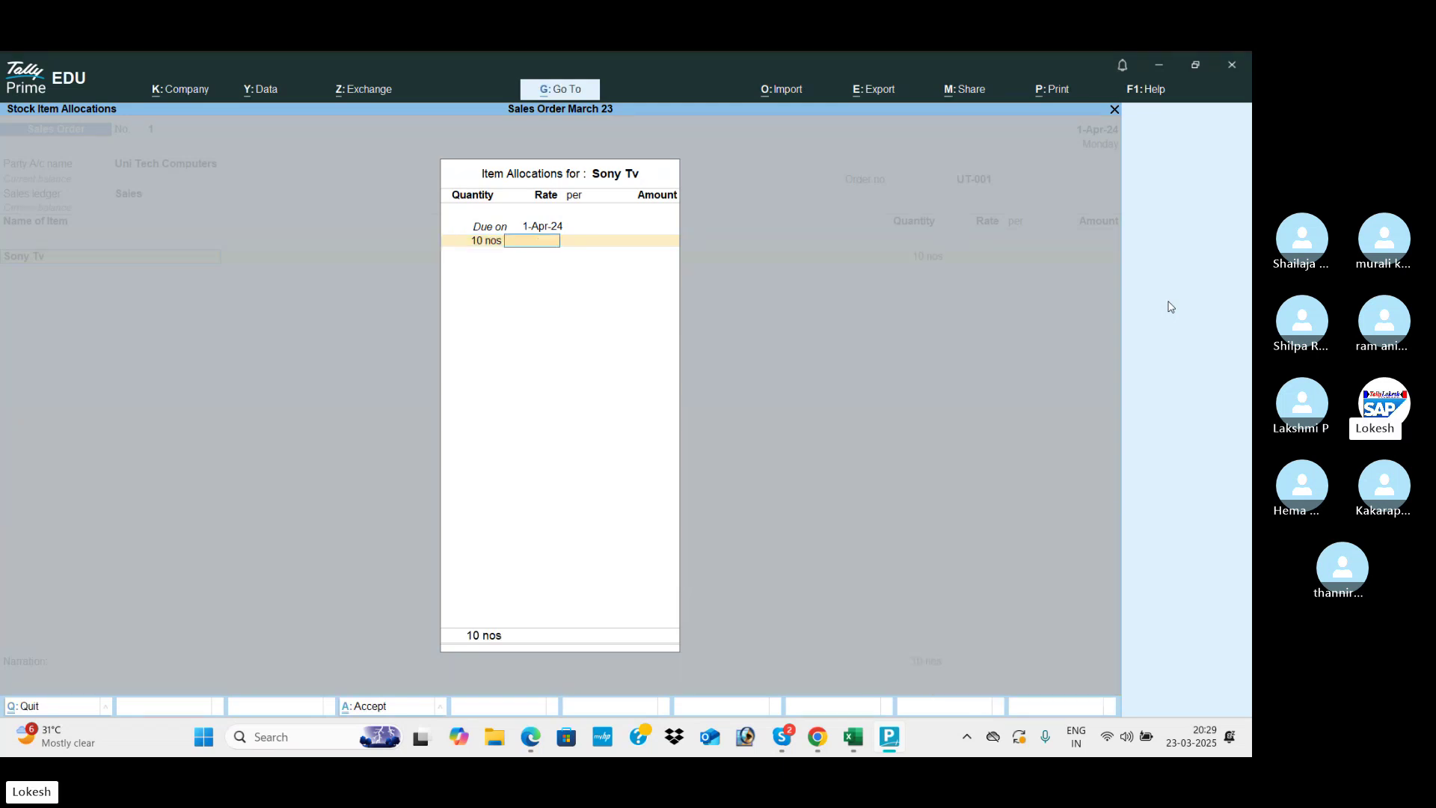
text(15,000)
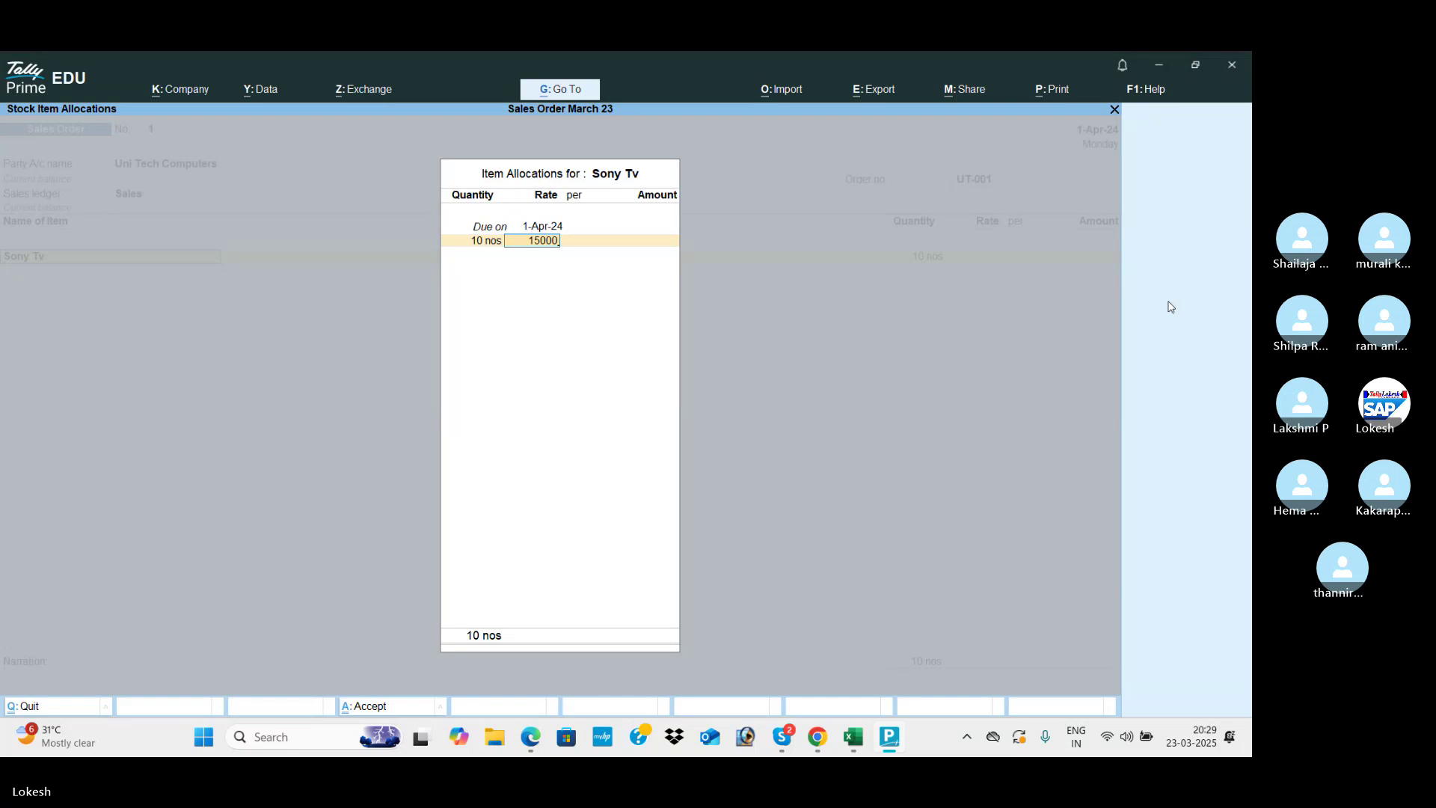
key(Return)
key(Return)
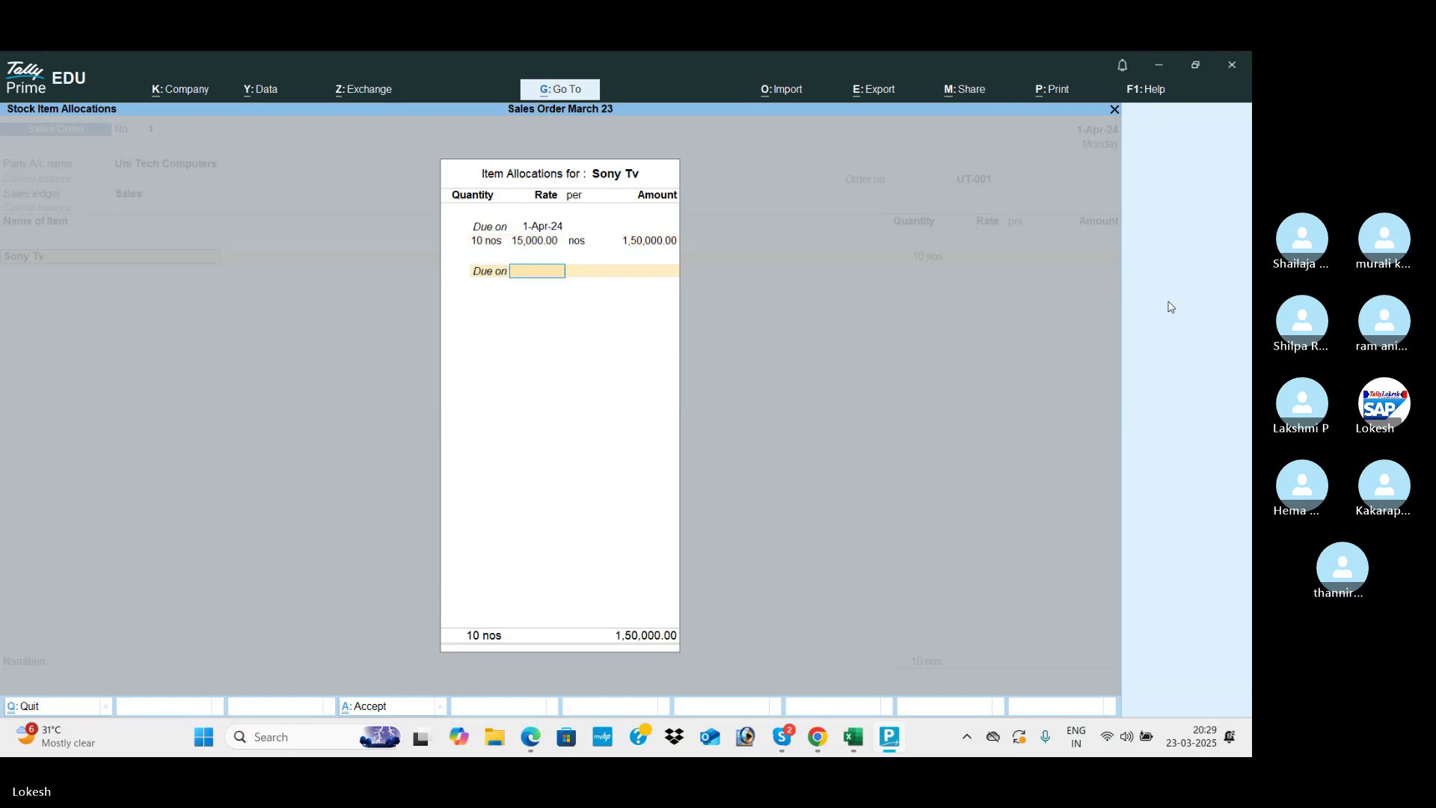
key(Return)
- Start a second stock item named BPL under Primary with nos as its unit
key(alt+c)
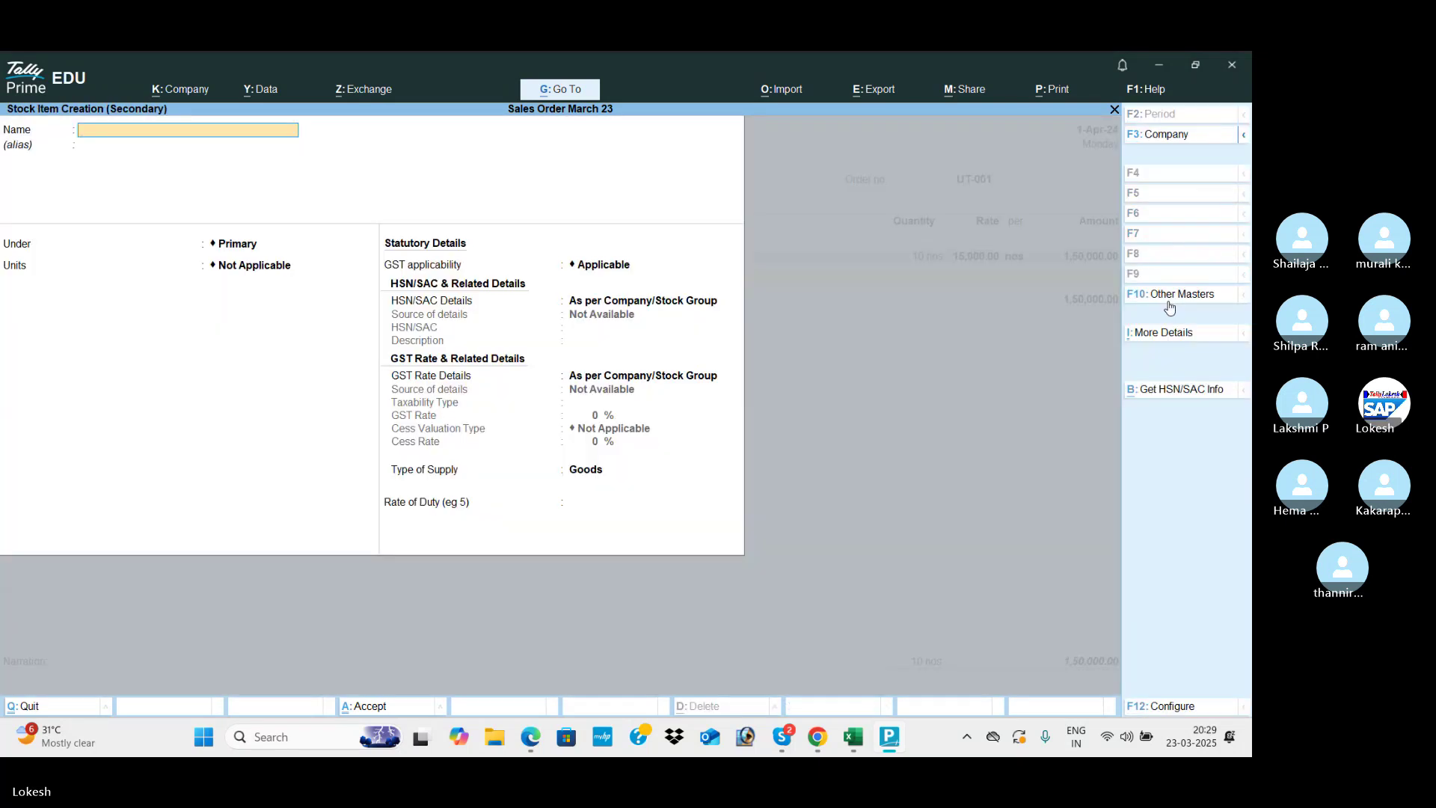
text(Bpl)
key(BackSpace)
text(PL)
key(Return)
key(Return)
key(Return)
key(Down)
key(Return)
- Keep GST applicable for BPL and specify its HSN/SAC directly as 741588, without a description
key(Return)
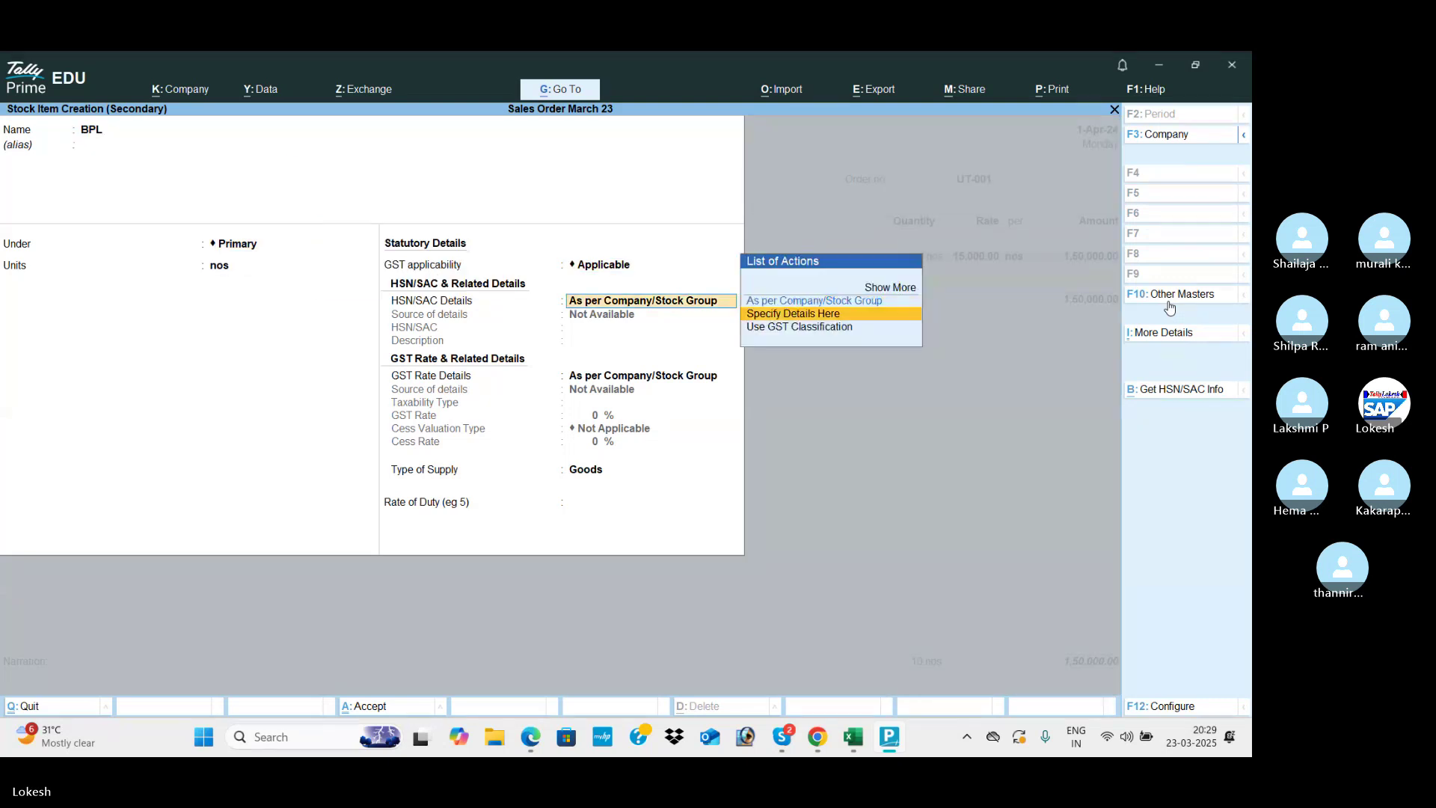
key(Return)
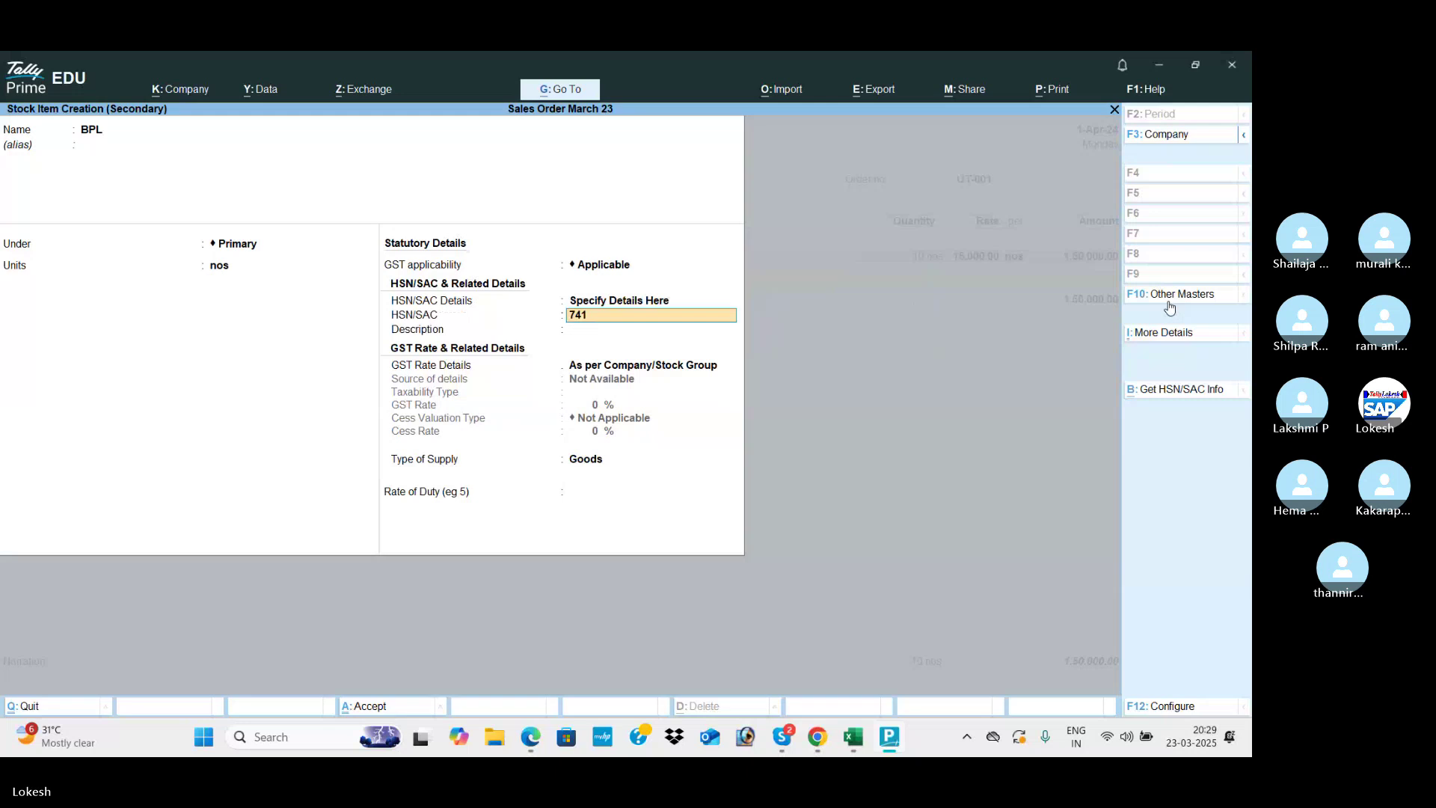
text(741588)
key(Return)
key(Return)
- Specify BPL's GST rate details as Taxable at 28% and save the stock item
key(Down)
key(Return)
key(Return)
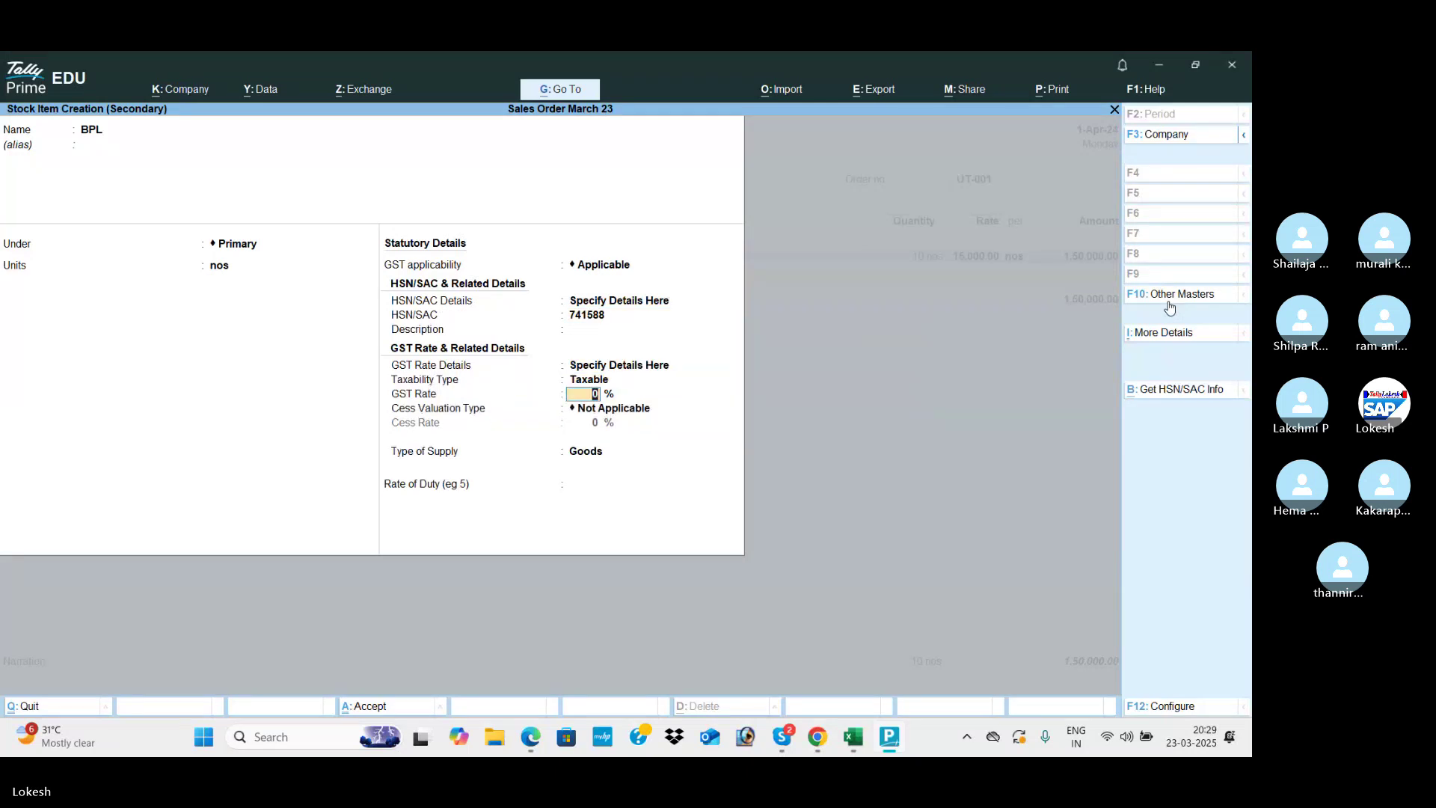
text(28)
key(Return)
key(ctrl+a)
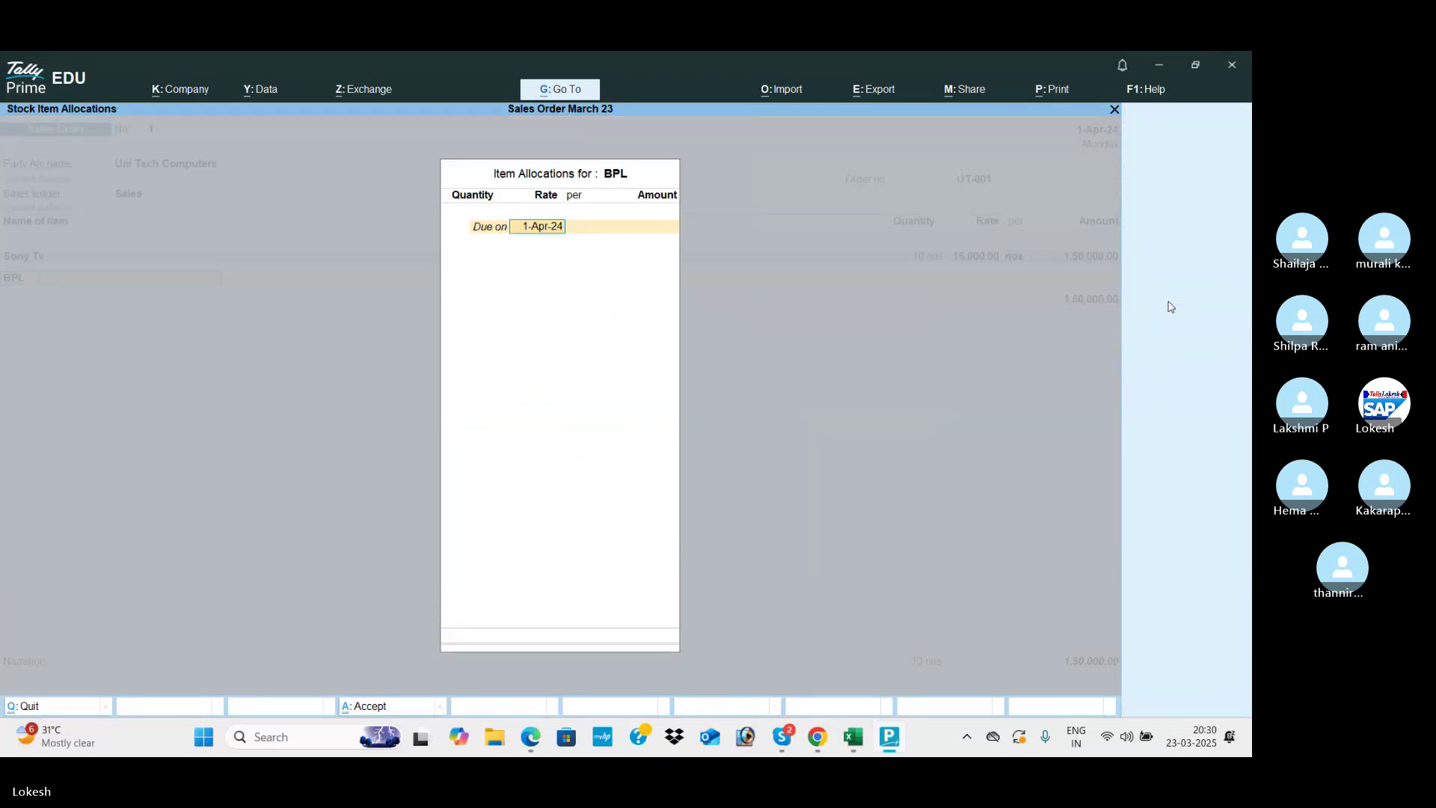
- Allocate 20 nos of BPL at a rate of 12,000, due on 1-Apr-24, and finish the item's allocation
key(Return)
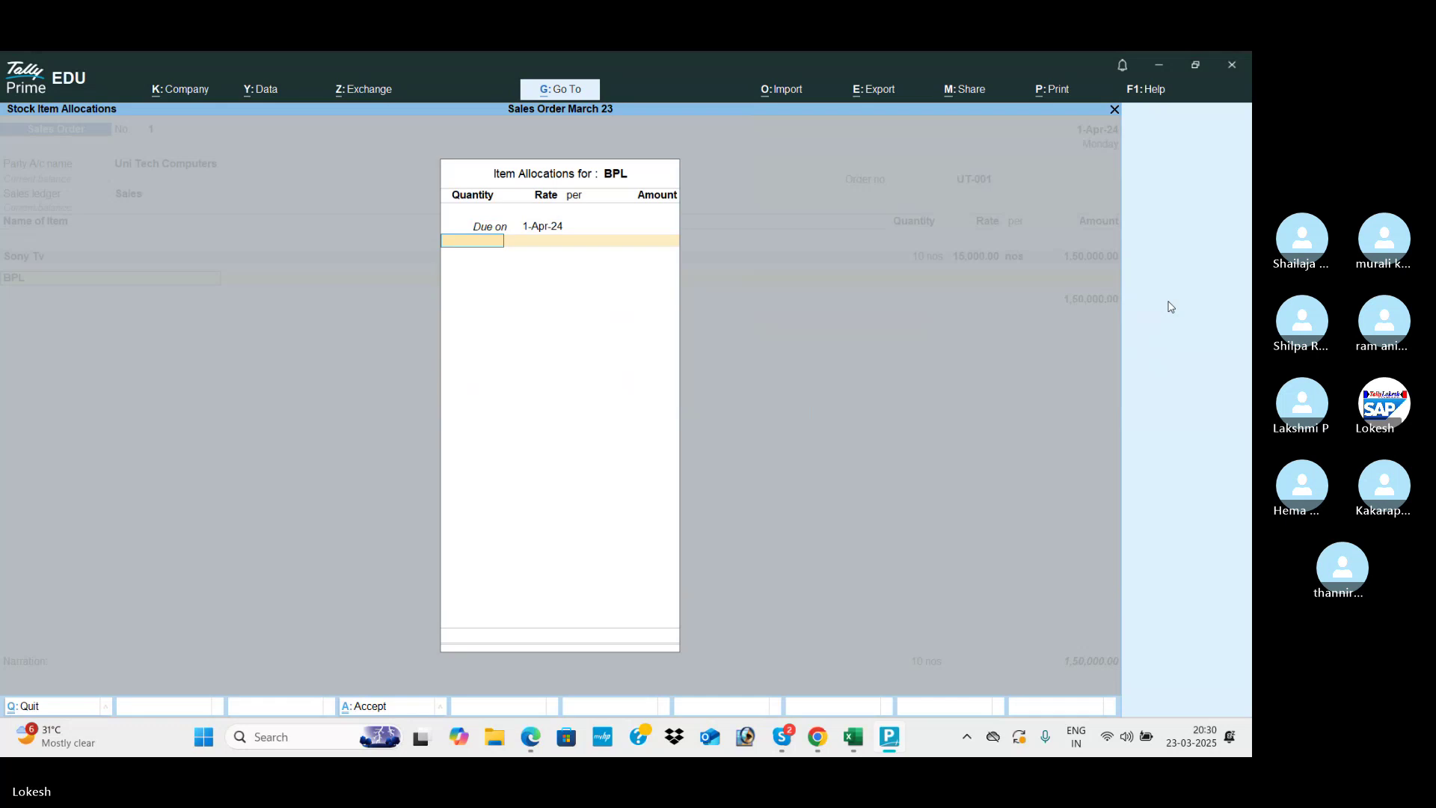
text(20)
key(Return)
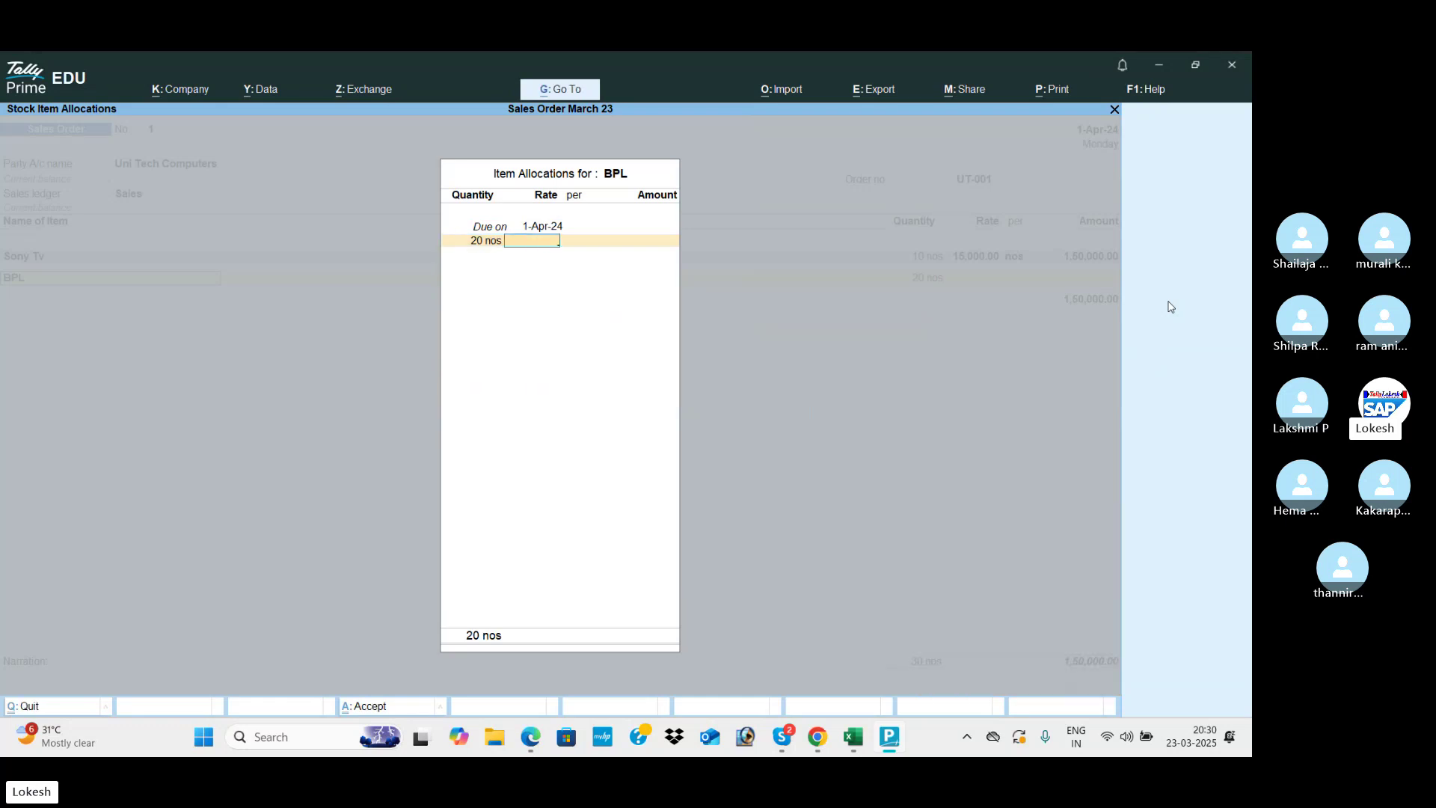
text(12,000)
key(Return)
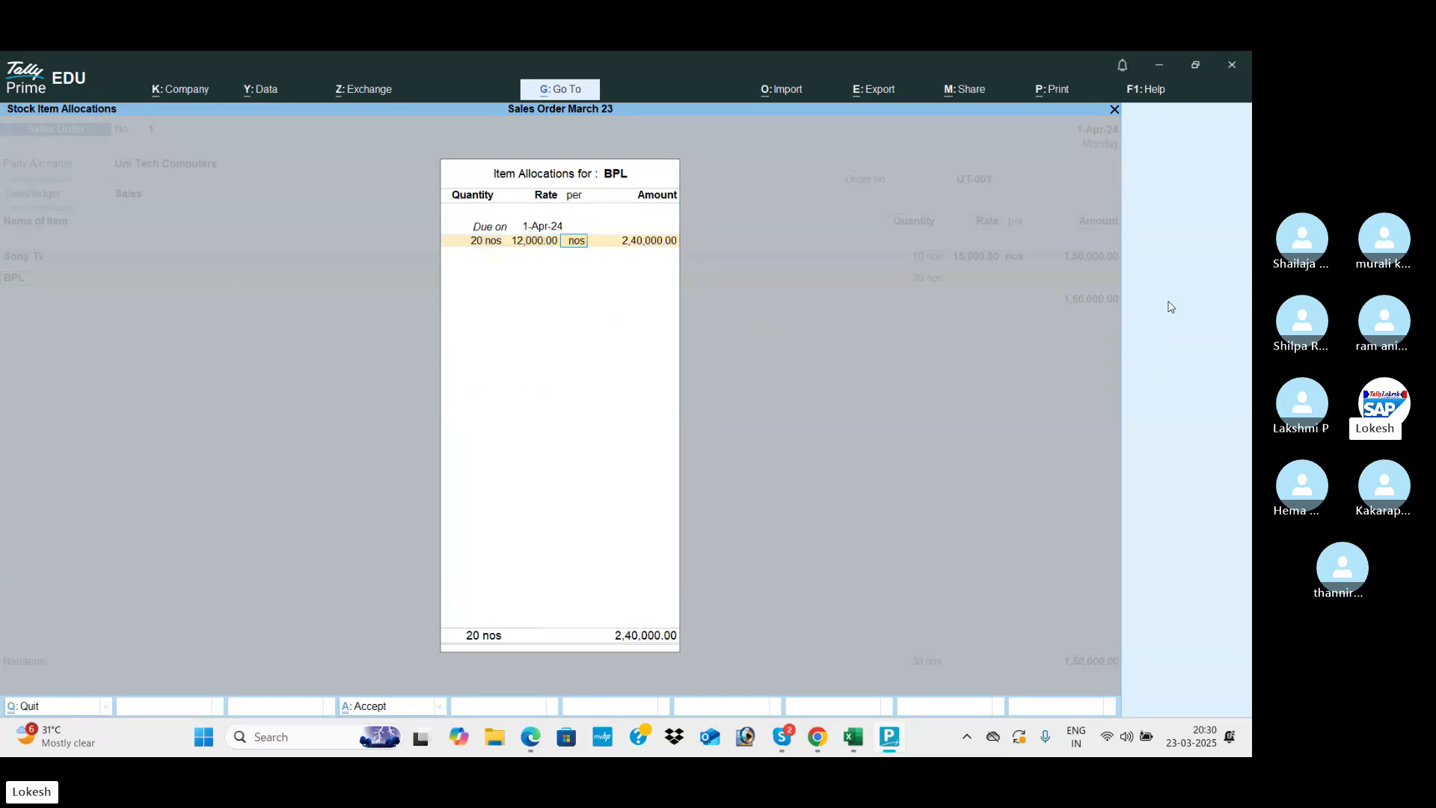
key(Return)
key(Return)
key(Return)
- Start a third stock item named Onida under Primary with nos as its unit
key(alt+c)
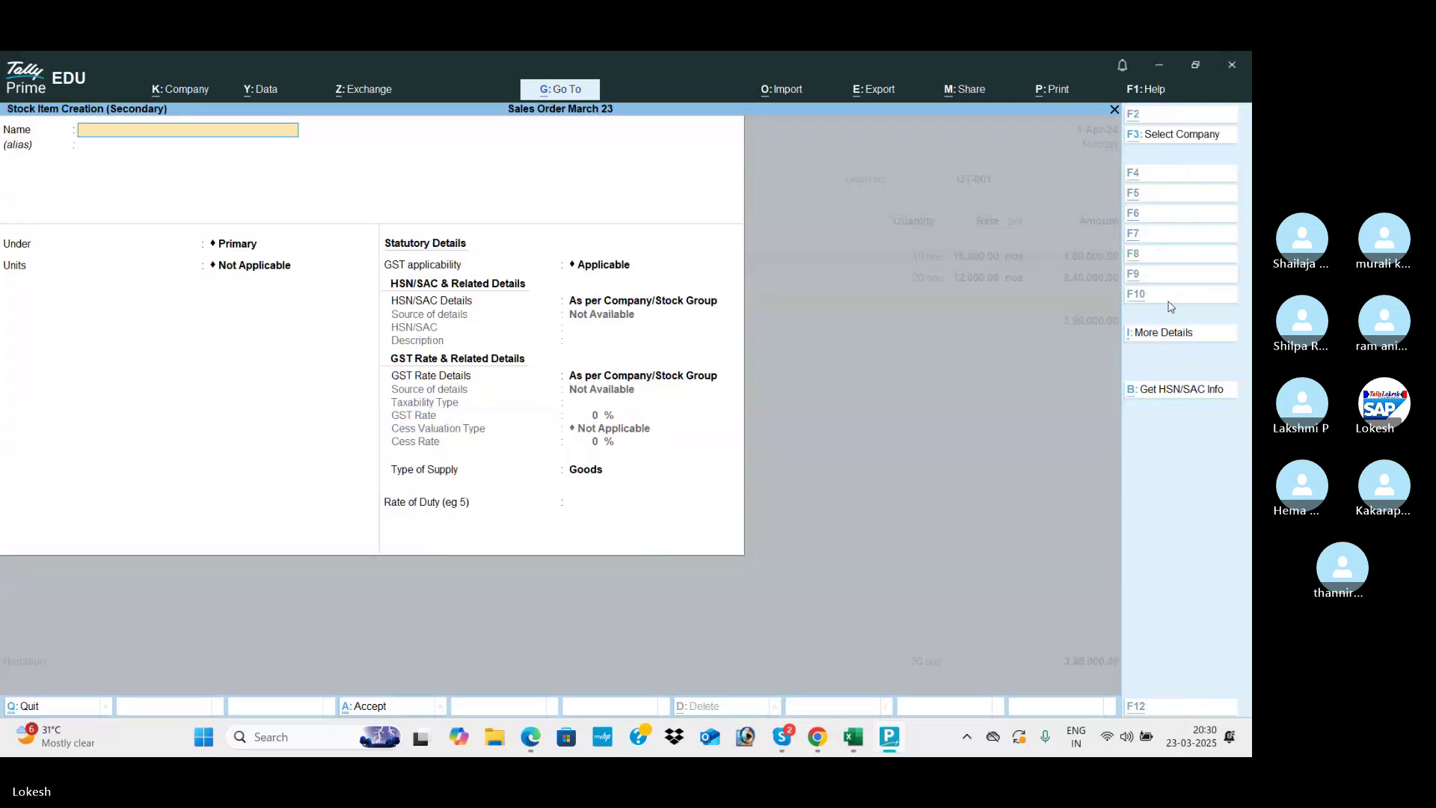
text(O)
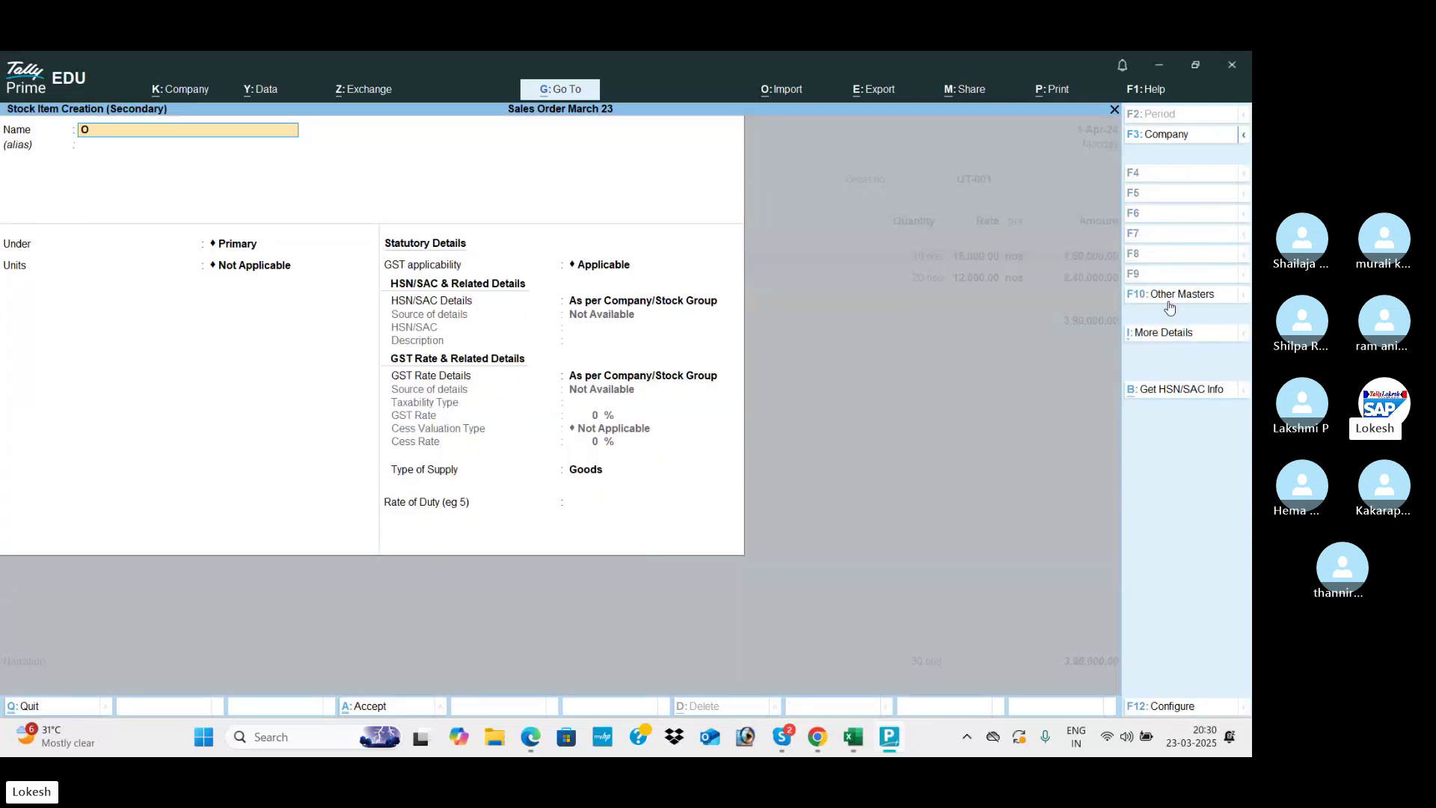
text(MEA)
key(BackSpace)
key(BackSpace)
key(BackSpace)
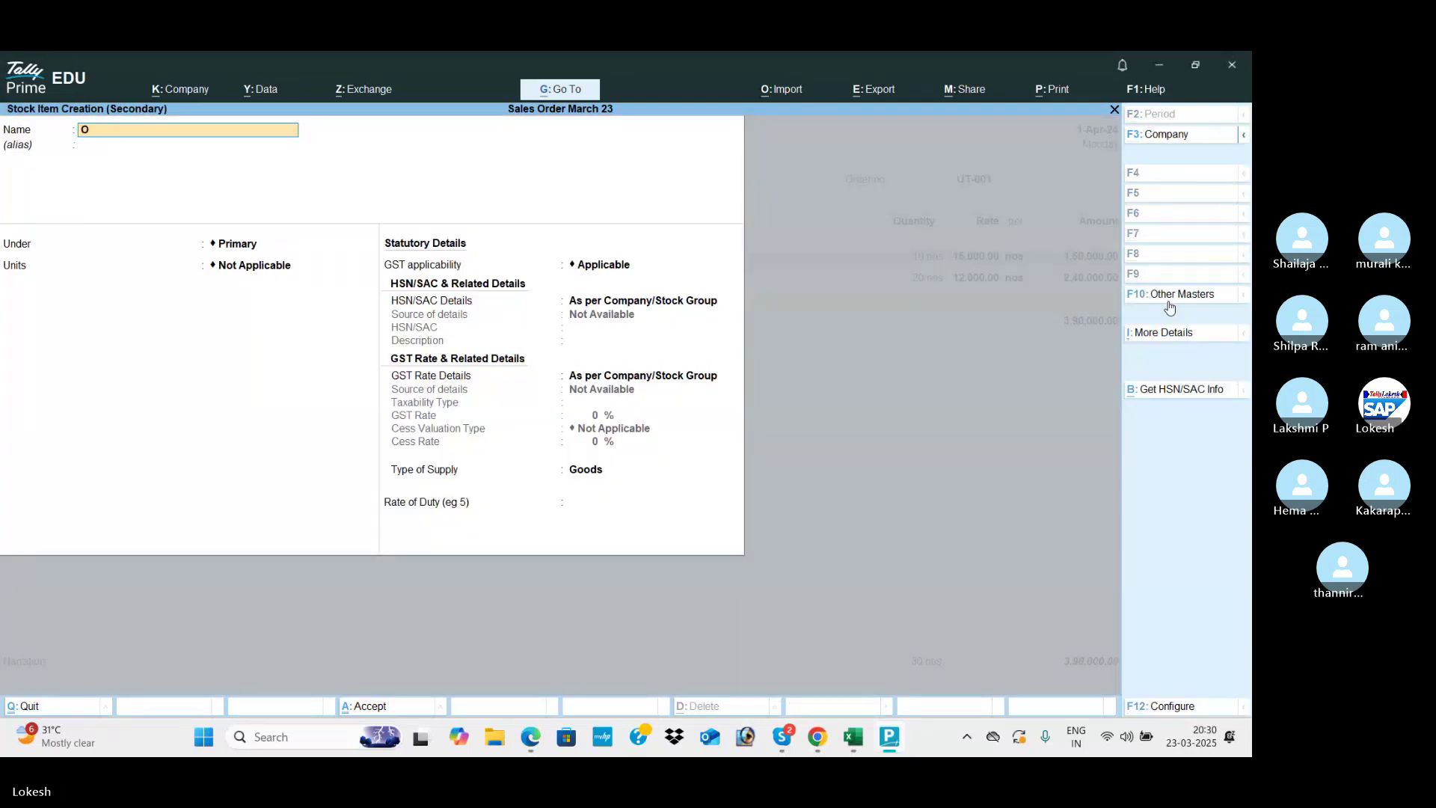
text(nida)
key(Return)
key(Return)
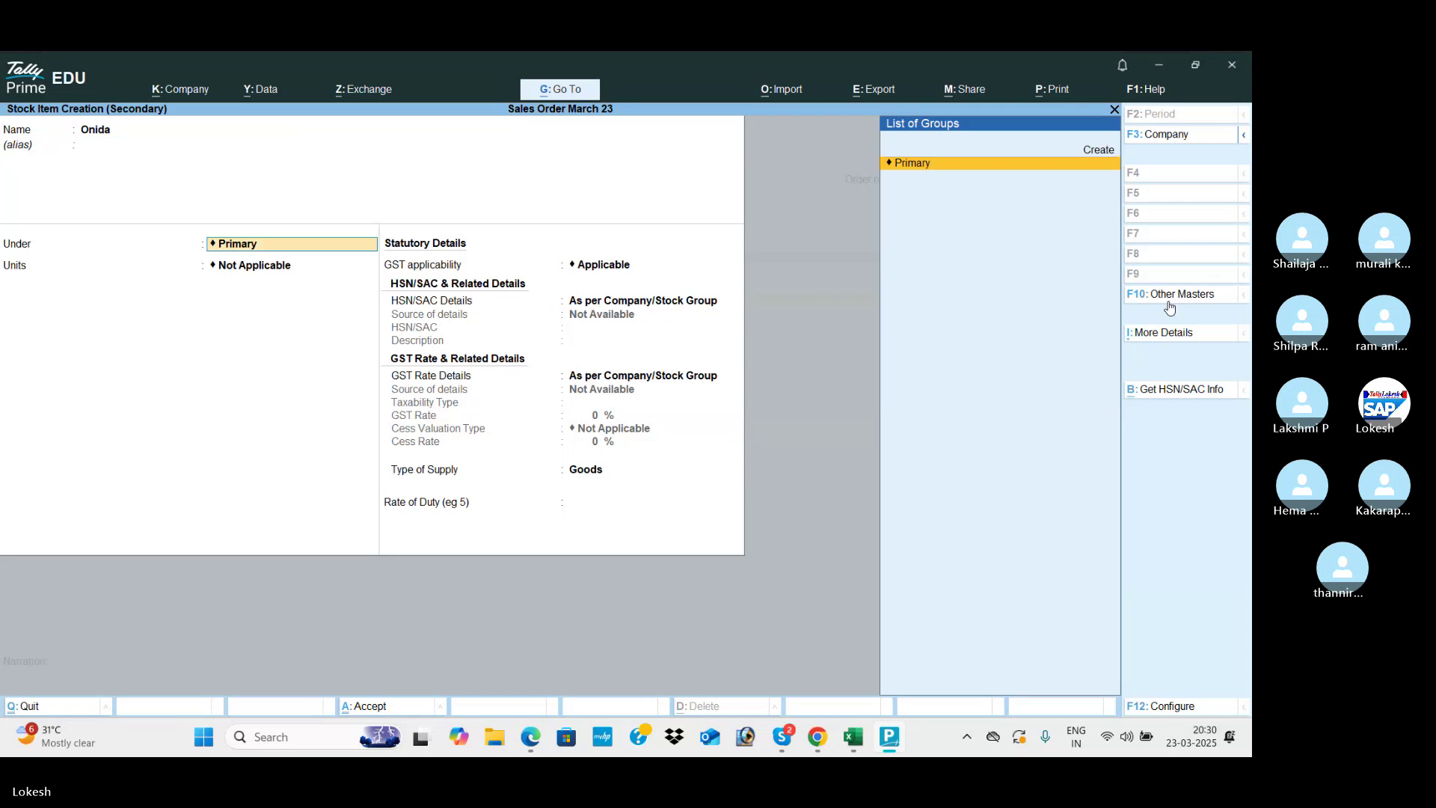
key(Return)
key(Down)
key(Return)
- Keep GST applicable for Onida and specify its HSN/SAC directly as 963258, without a description
key(Return)
key(Down)
key(Return)
text(9)
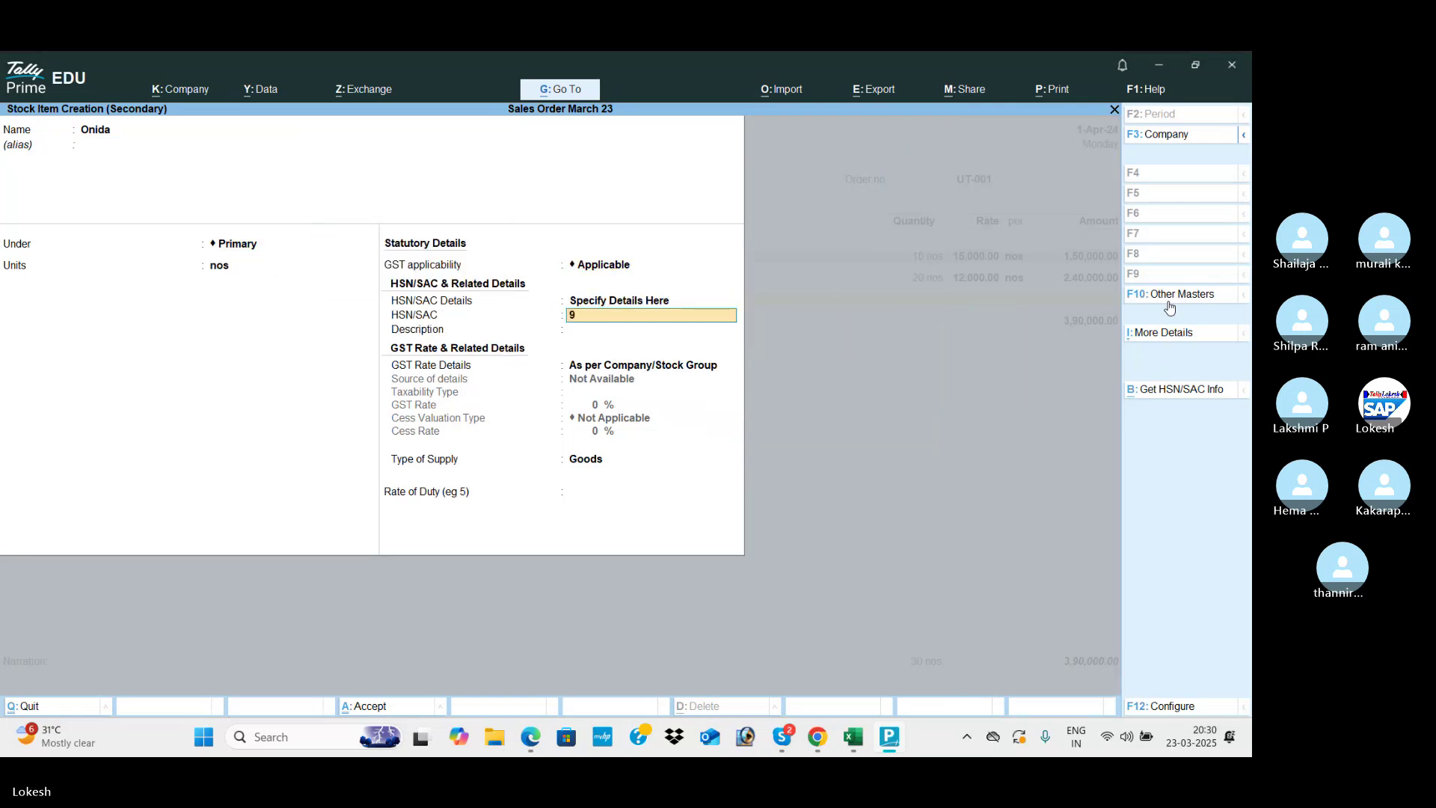
text(63258)
key(Return)
key(Return)
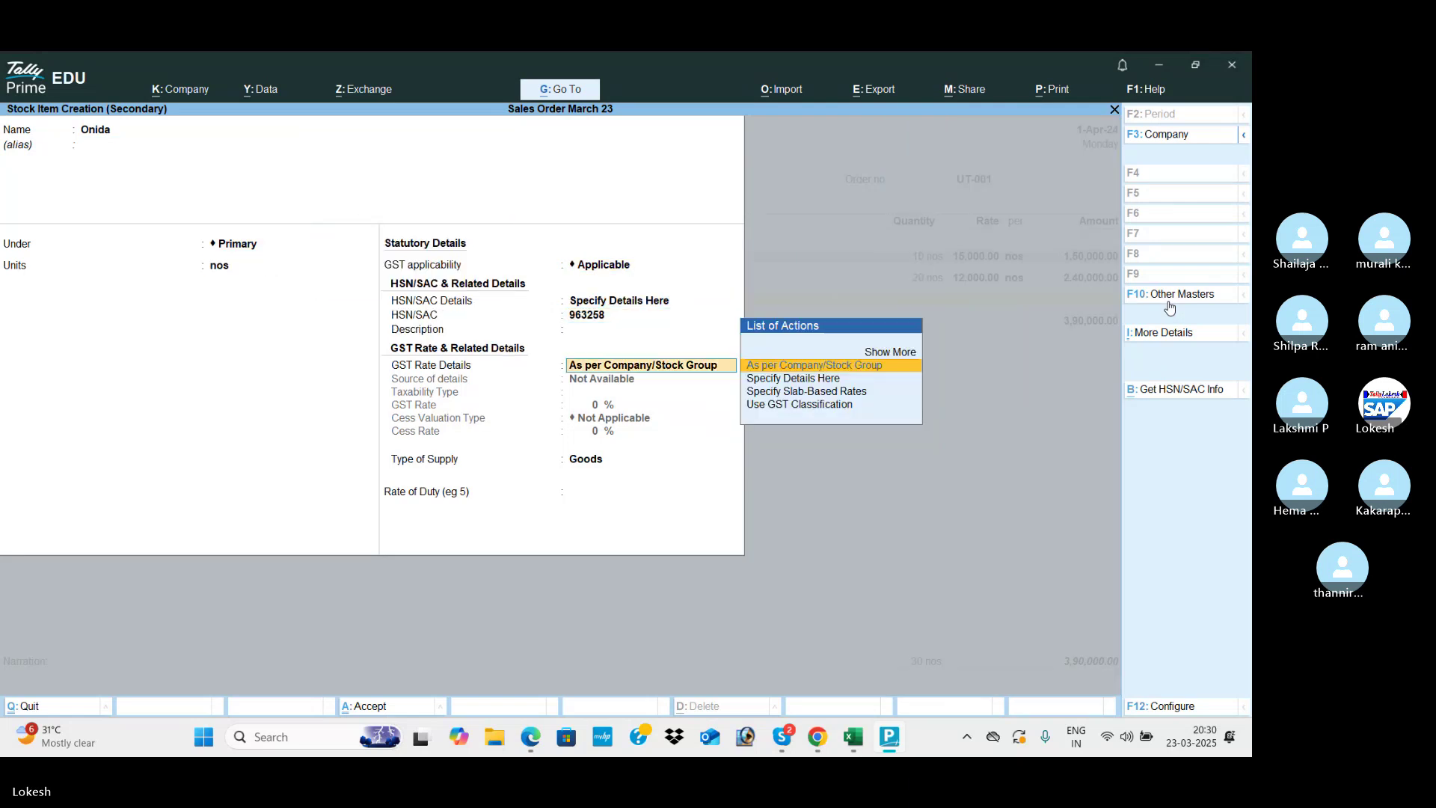
- Specify Onida's GST rate details as Taxable at 28%, save the stock item, and keep 1-Apr-24 as its due date
key(Down)
key(Return)
key(Return)
text(28)
key(Return)
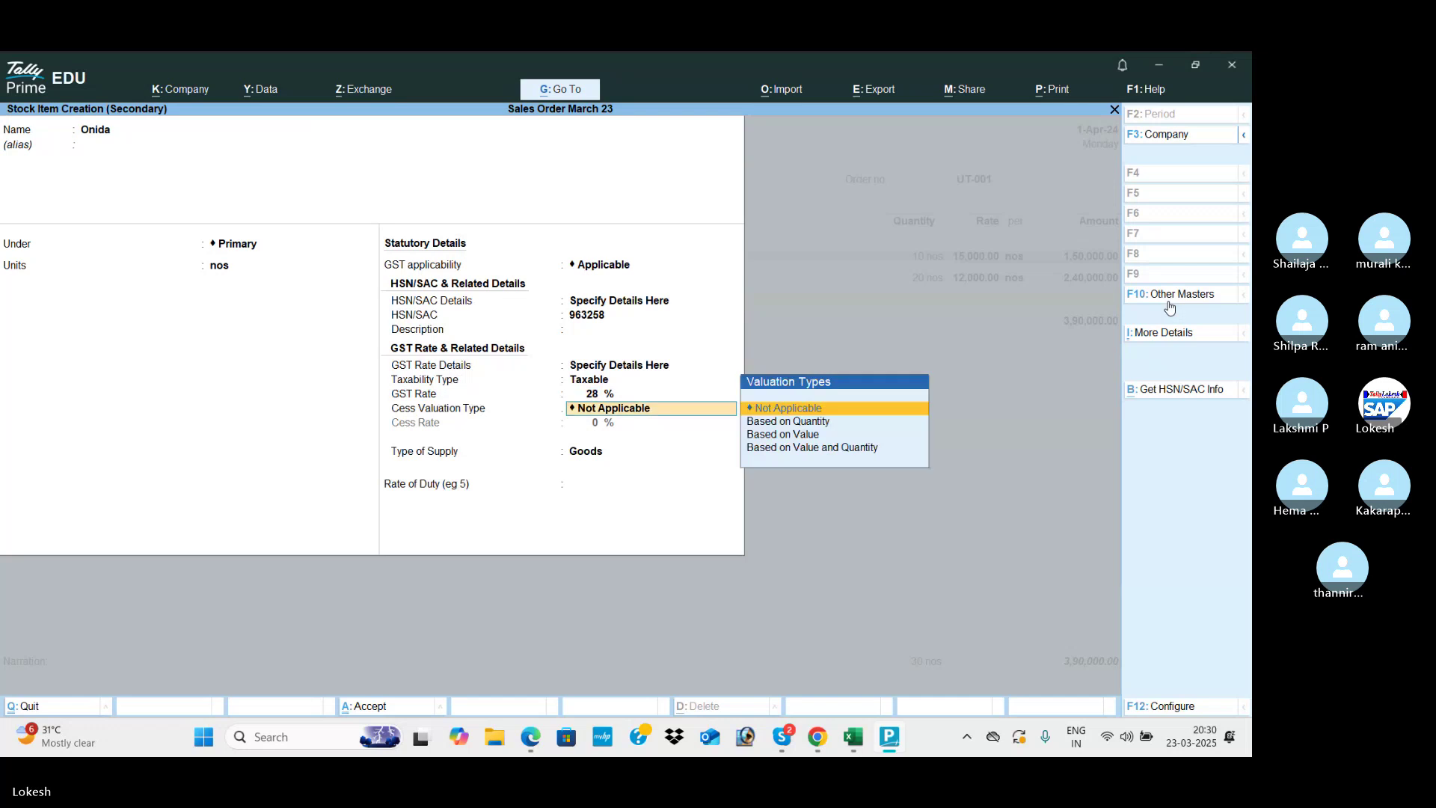
key(Return)
key(Return)
key(Return)
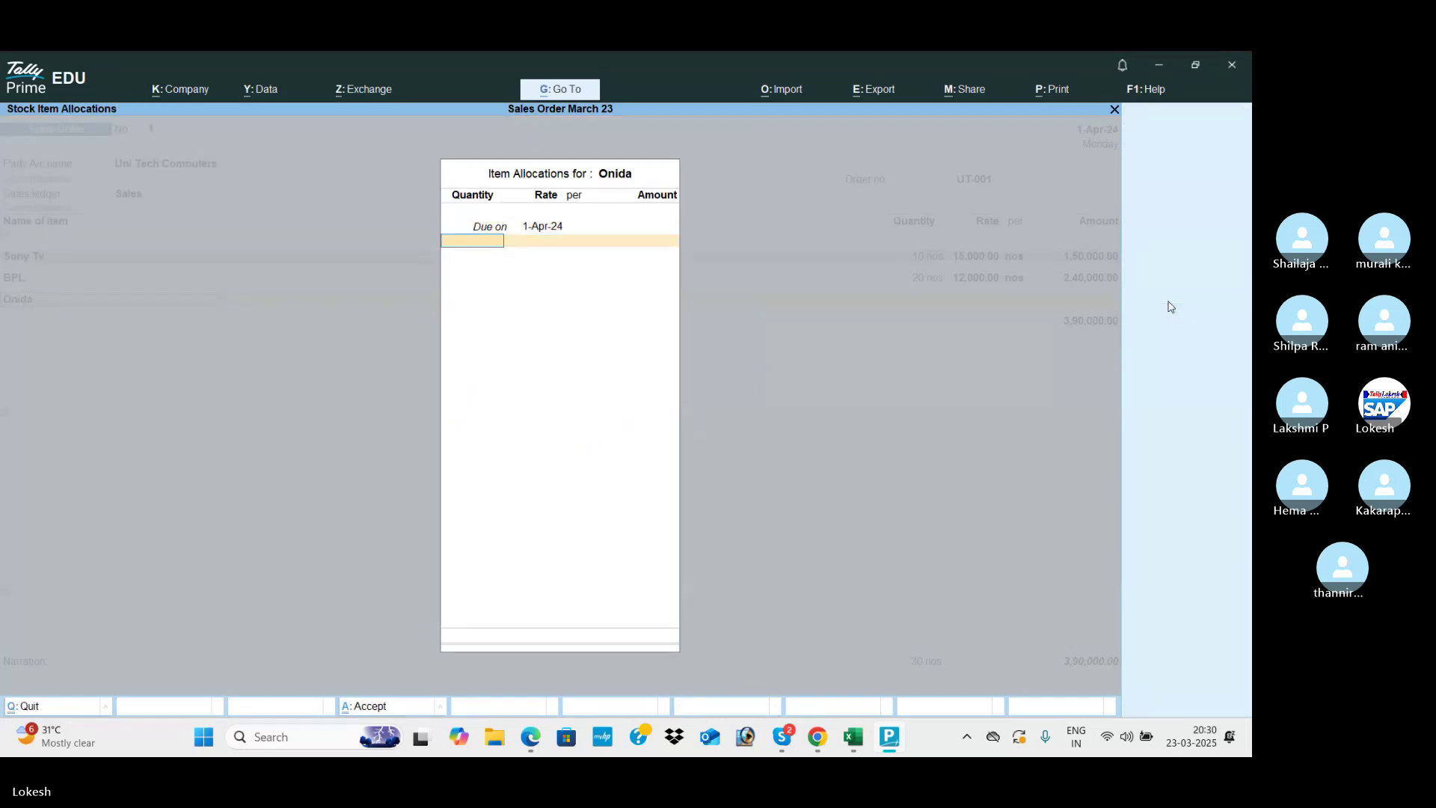
- Allocate 10 nos of Onida at a rate of 13,000 and finish the item's allocation
text(10)
key(Return)
key(Return)
text(13000)
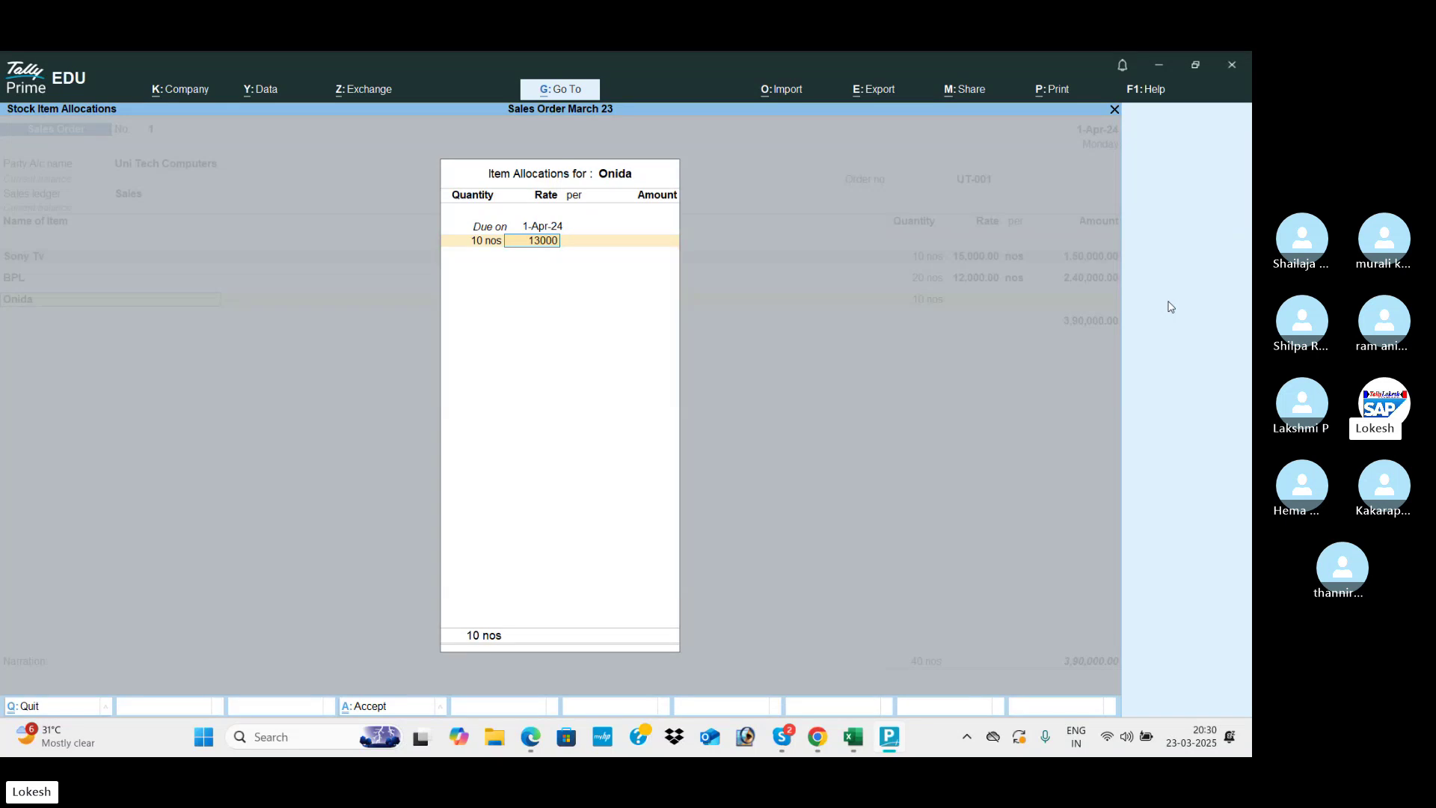
key(Return)
key(Return)
key(Return)
key(Return)
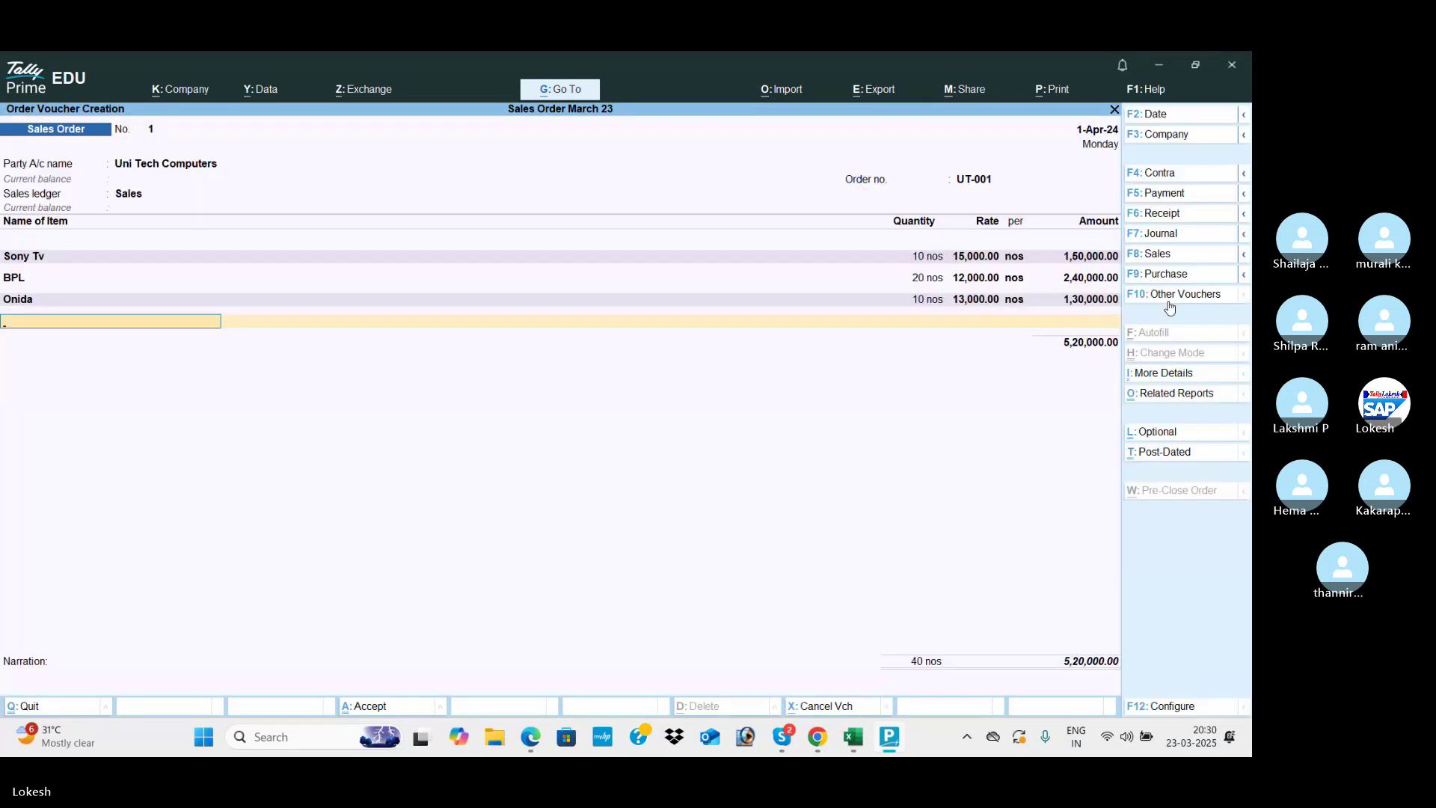
- Start a fourth stock item named Sharp under Primary with nos as its unit
key(alt+c)
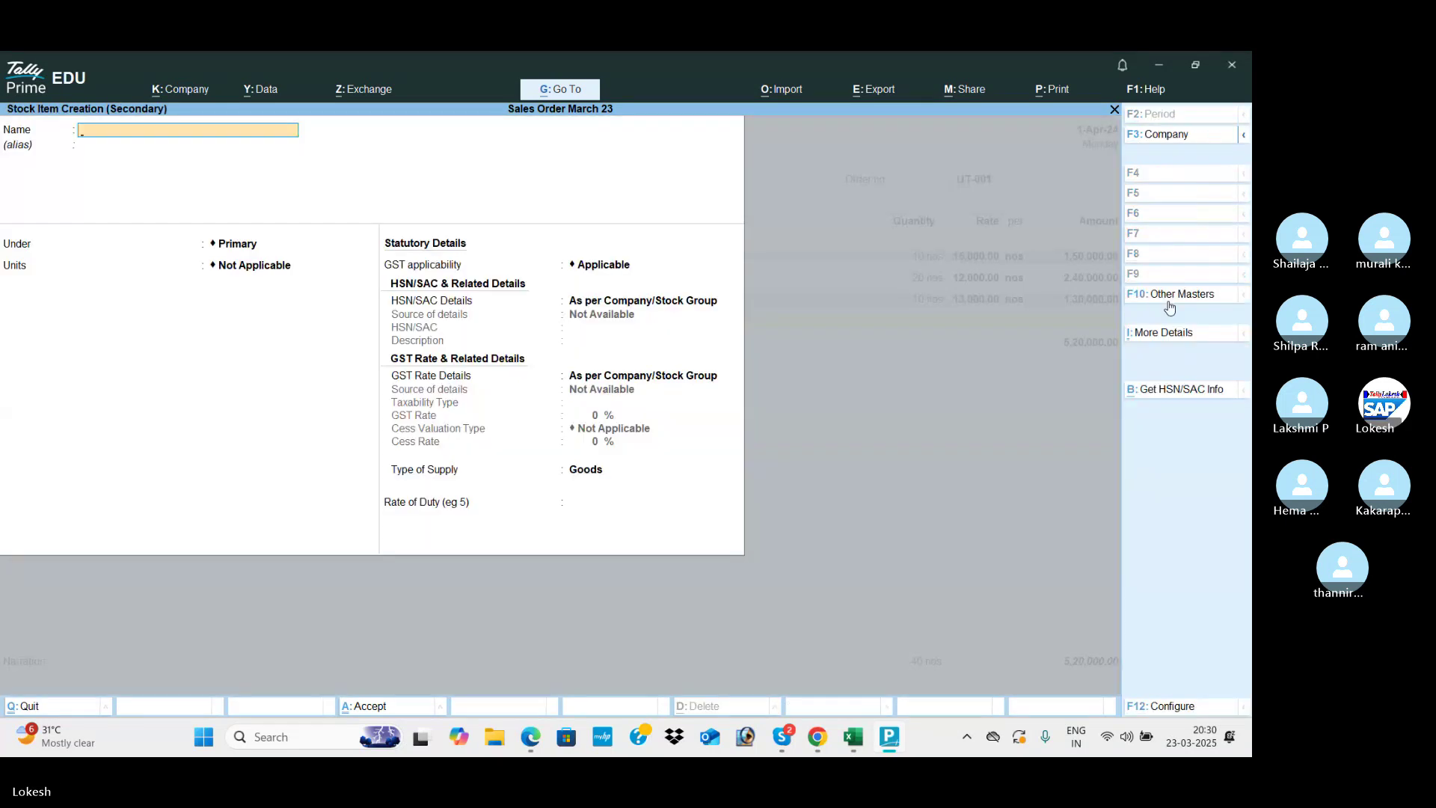
text(Sharp)
key(Return)
key(Return)
key(Return)
key(Down)
key(Return)
- Keep GST applicable for Sharp and specify its HSN/SAC directly as 85266, without a description
key(Return)
key(Down)
key(Return)
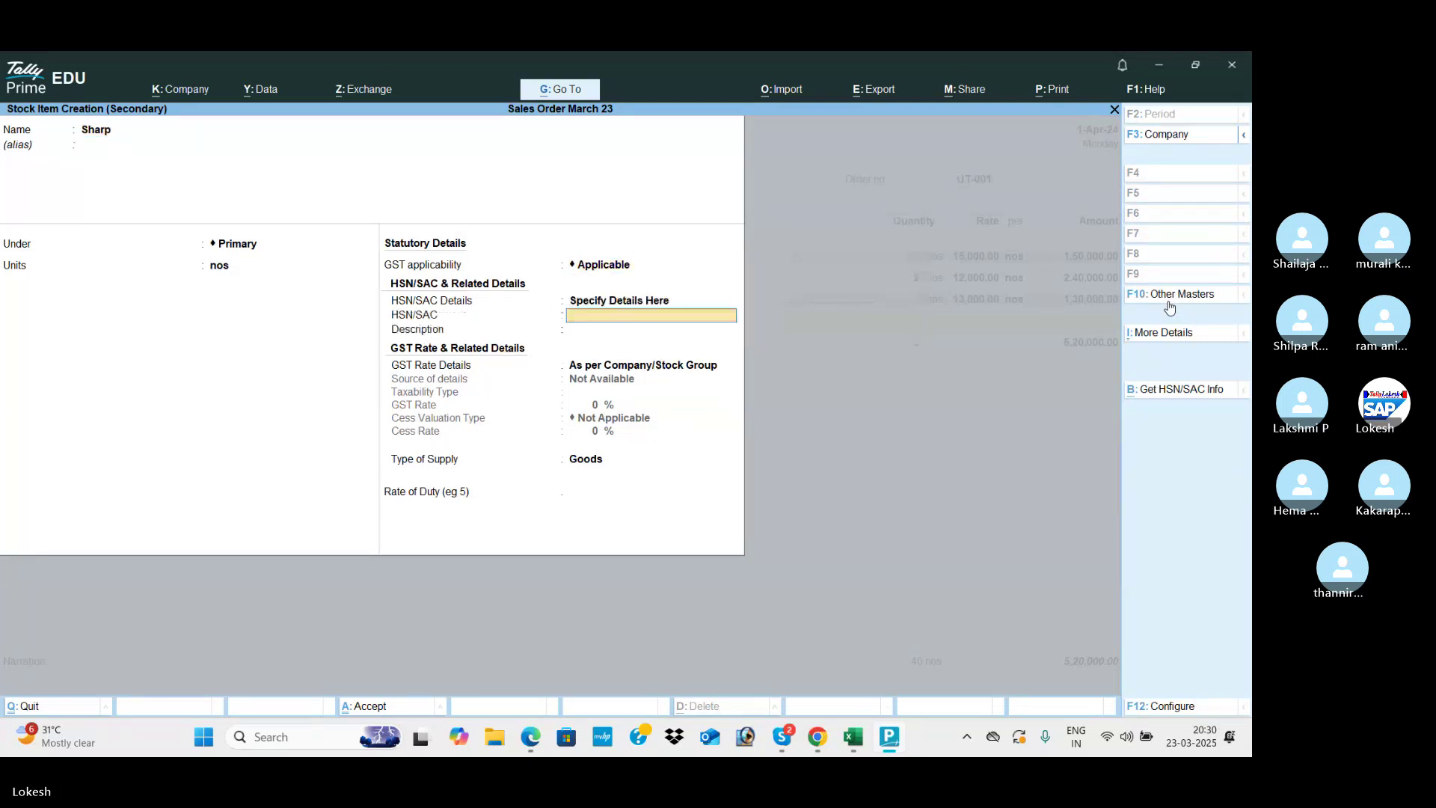
text(85266)
key(Return)
key(Return)
- Specify Sharp's GST rate details as Taxable at 28% with no cess valuation, and save the stock item
key(Down)
key(Return)
key(Return)
text(28)
key(Return)
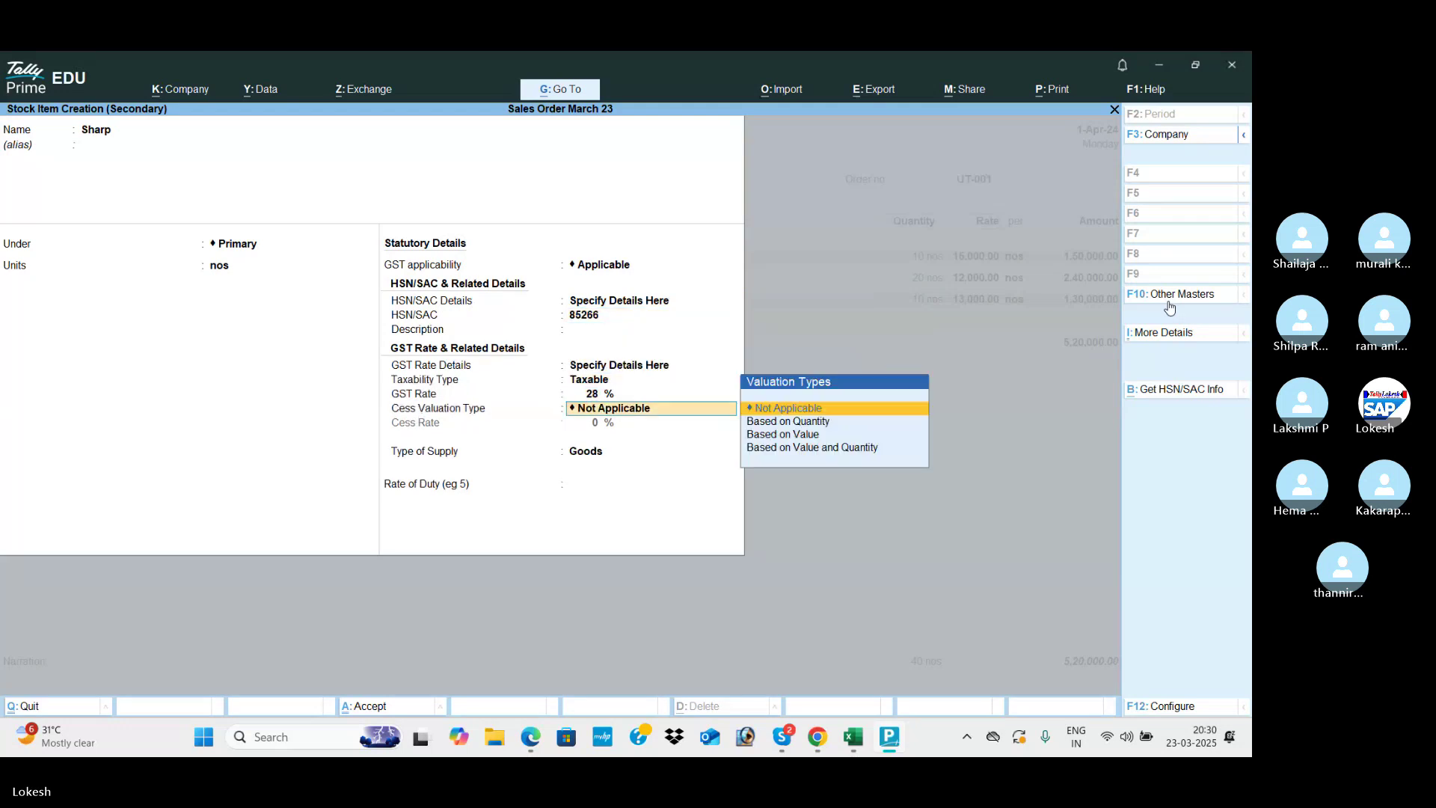
key(Return)
key(Return)
key(Return)
key(Return)
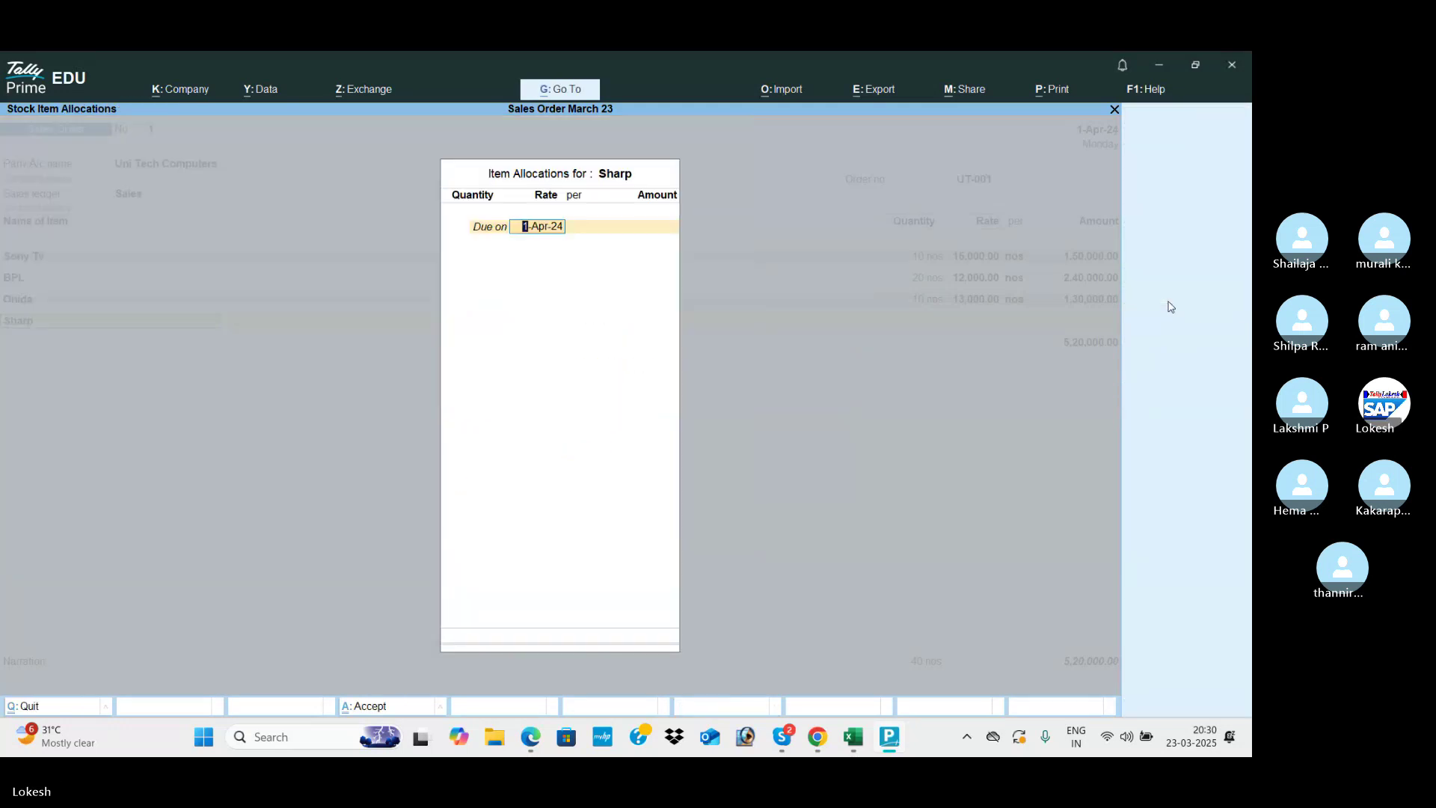
- Allocate 30 nos of Sharp at a rate of 8,000 and finish the item's allocation
key(Return)
text(30)
key(Return)
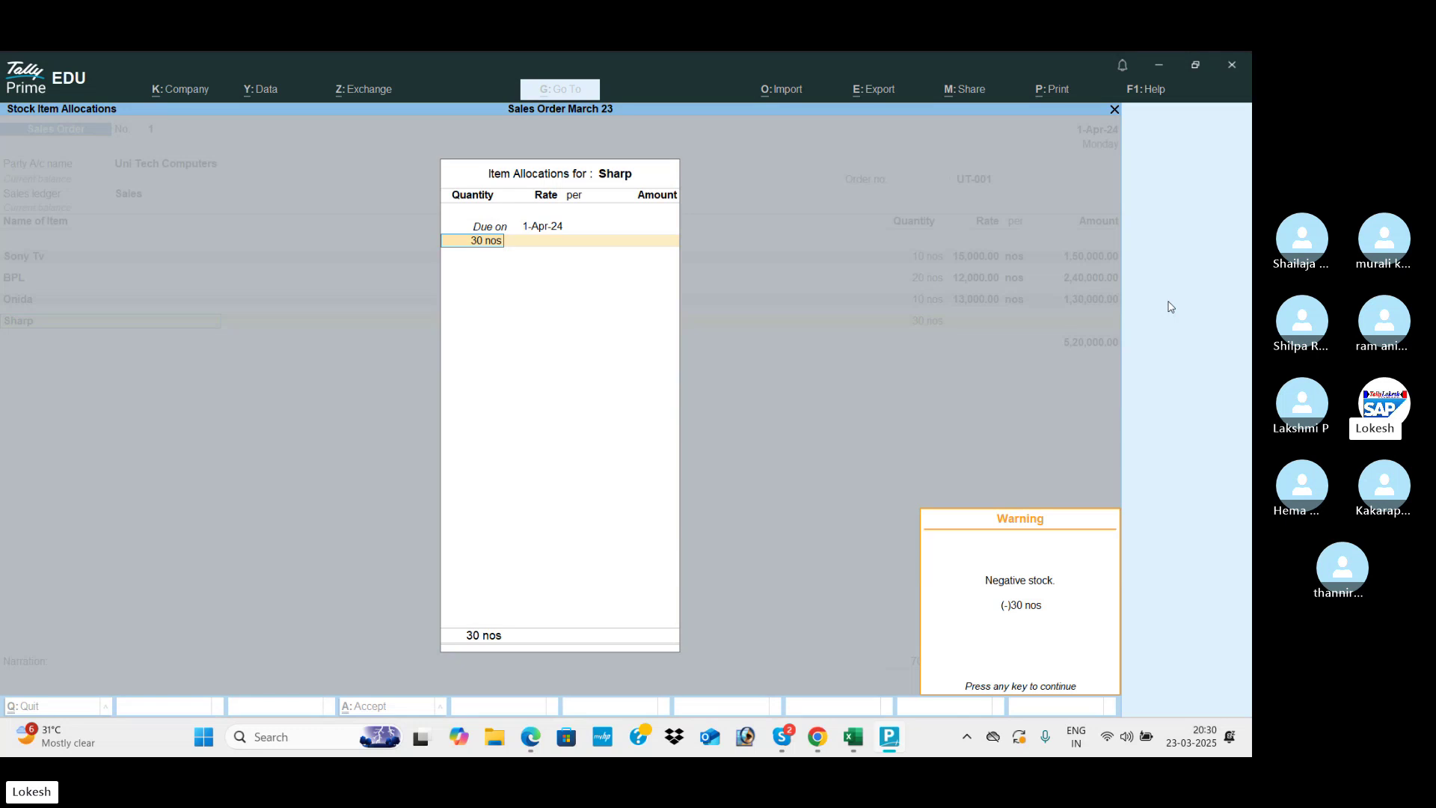
key(Return)
text(000)
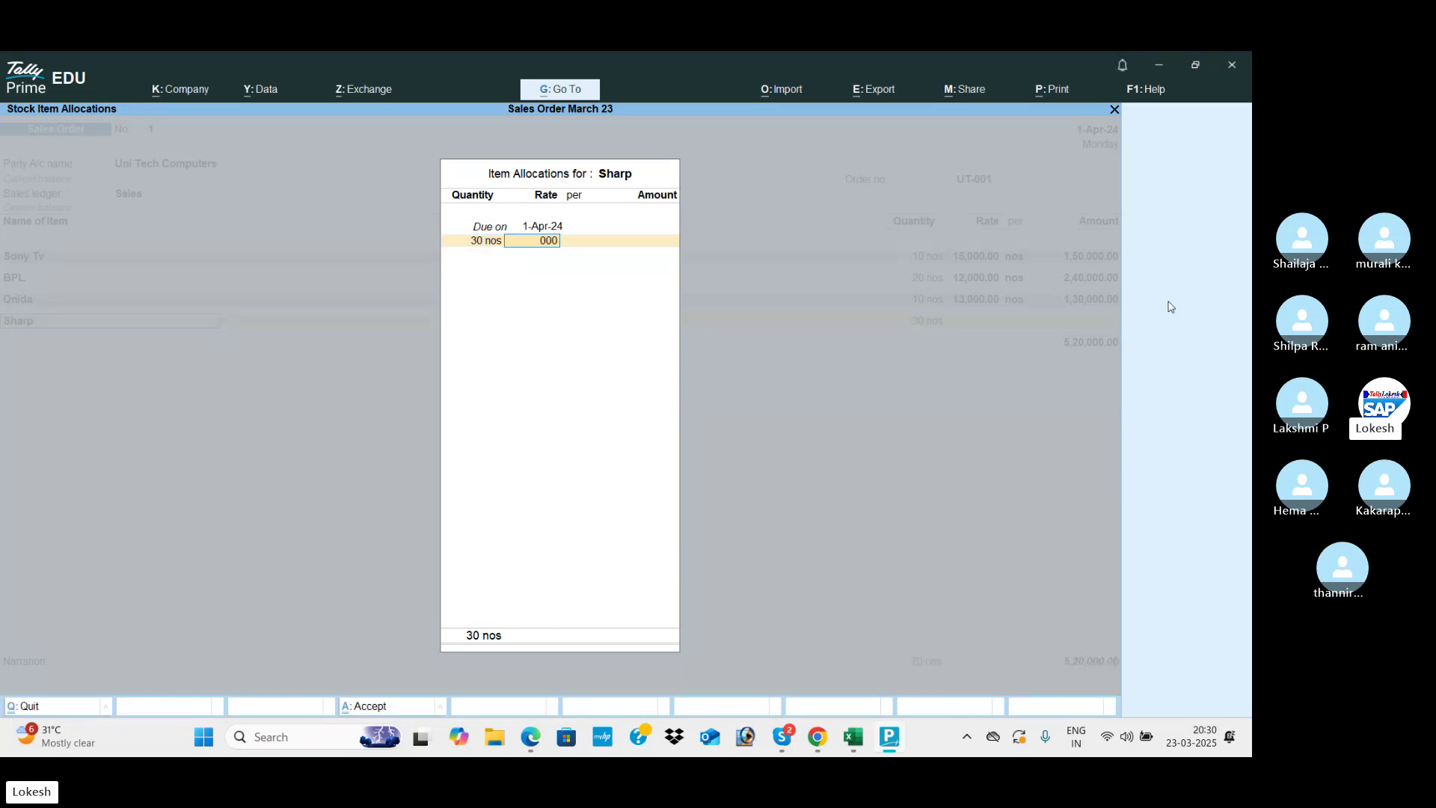
key(BackSpace)
key(BackSpace)
key(BackSpace)
text(8,0)
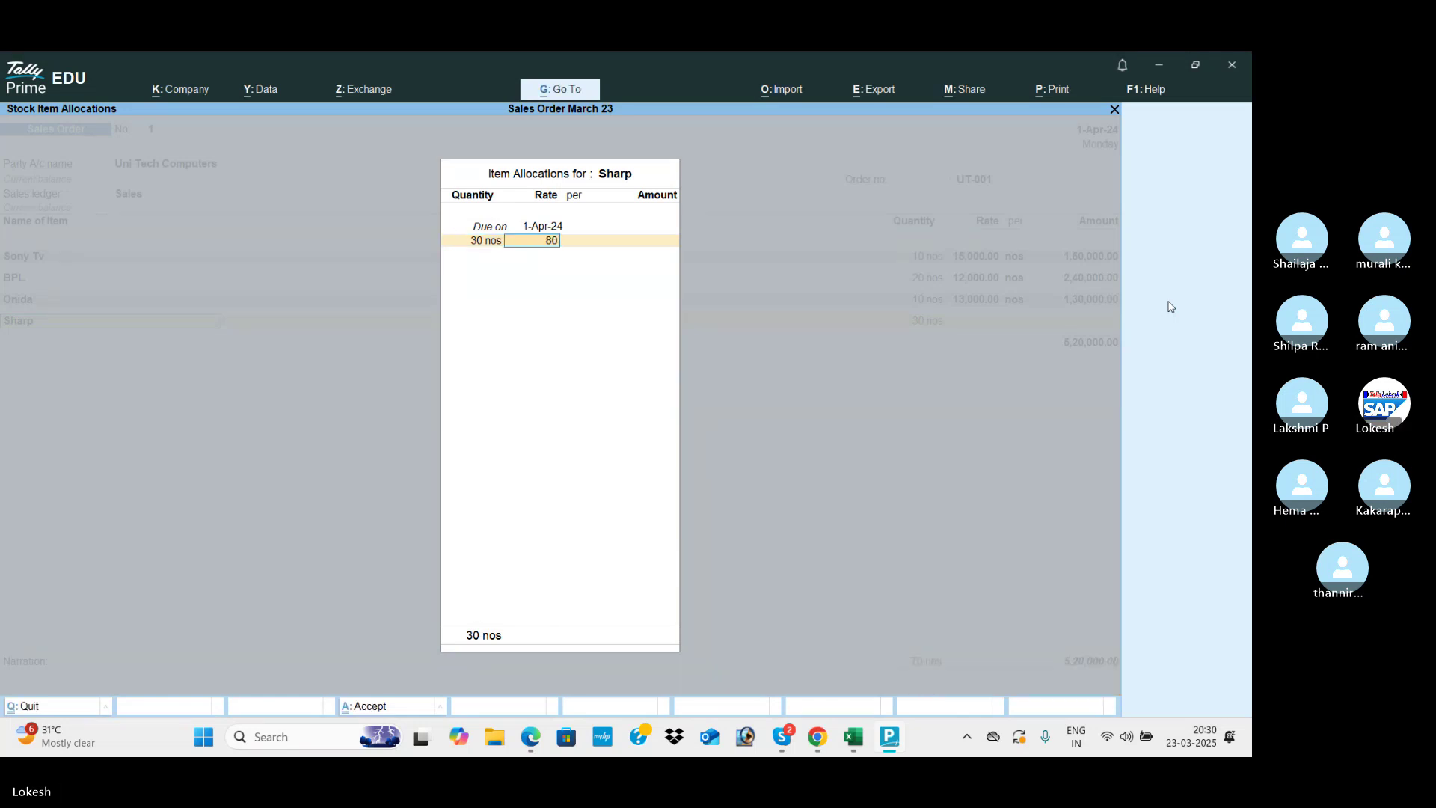
text(00)
key(Return)
key(Return)
key(Return)
key(Return)
key(Return)
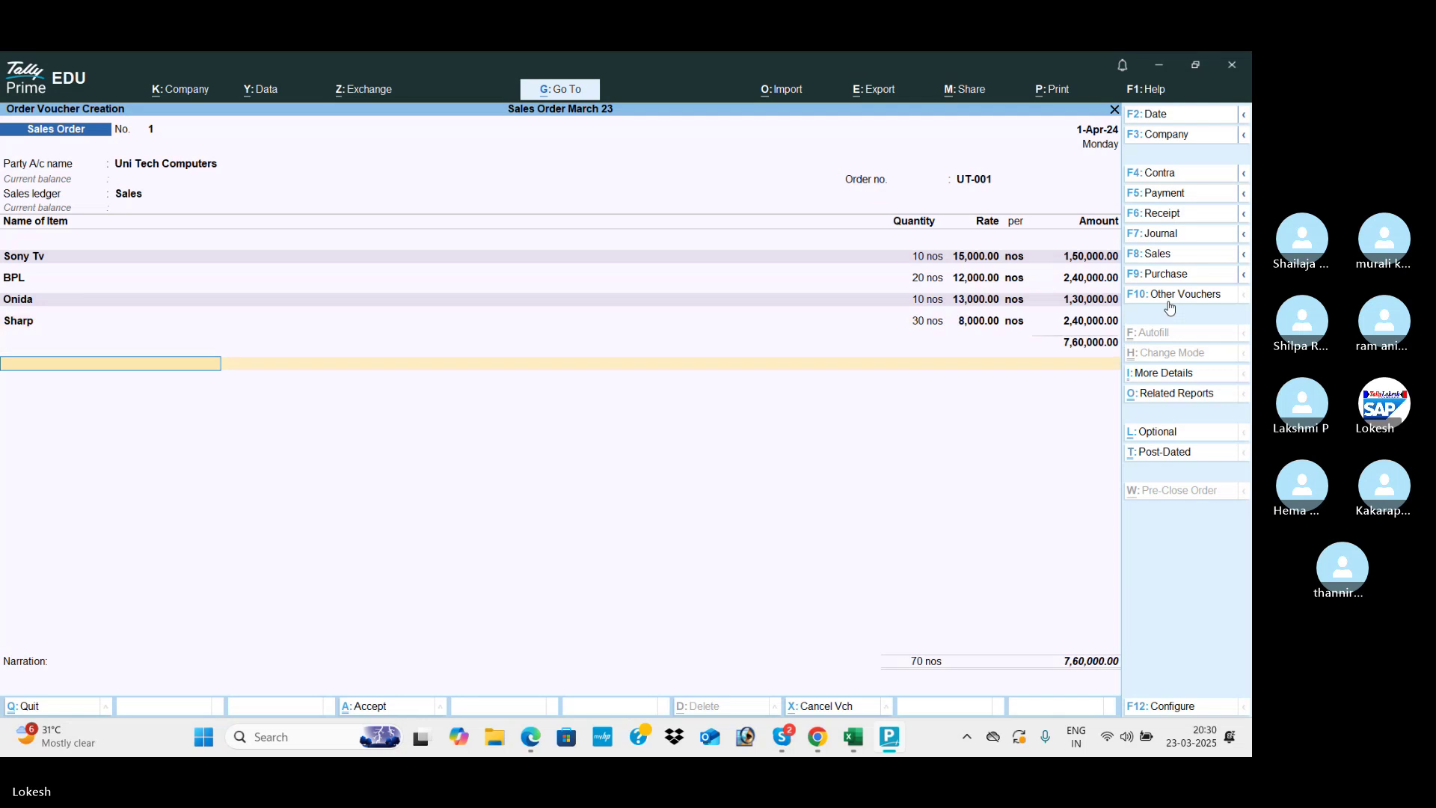
- Start a new ledger named CGST under Duties & Taxes from the order's tax line
text(C)
key(alt+c)
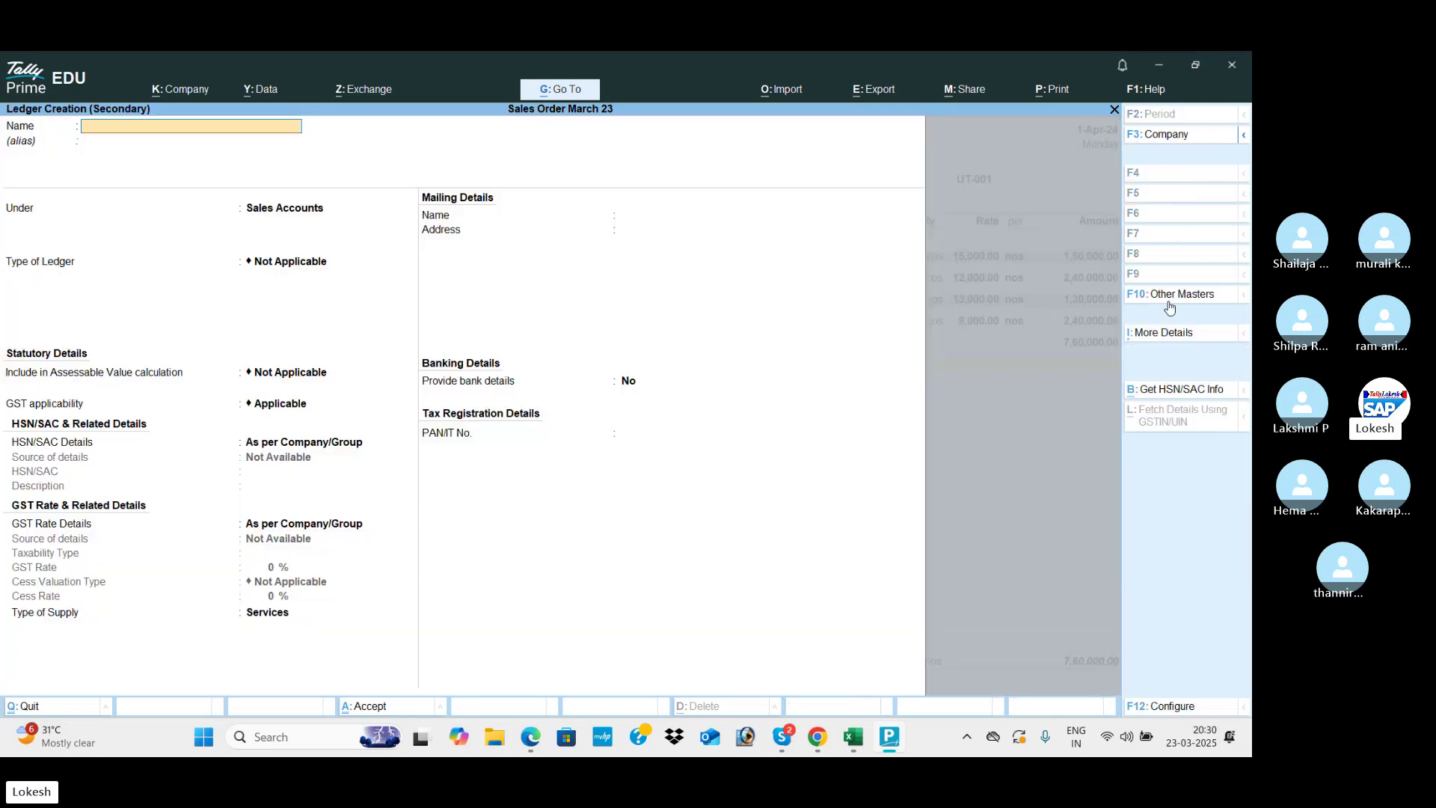
text(CGST)
key(Return)
key(Return)
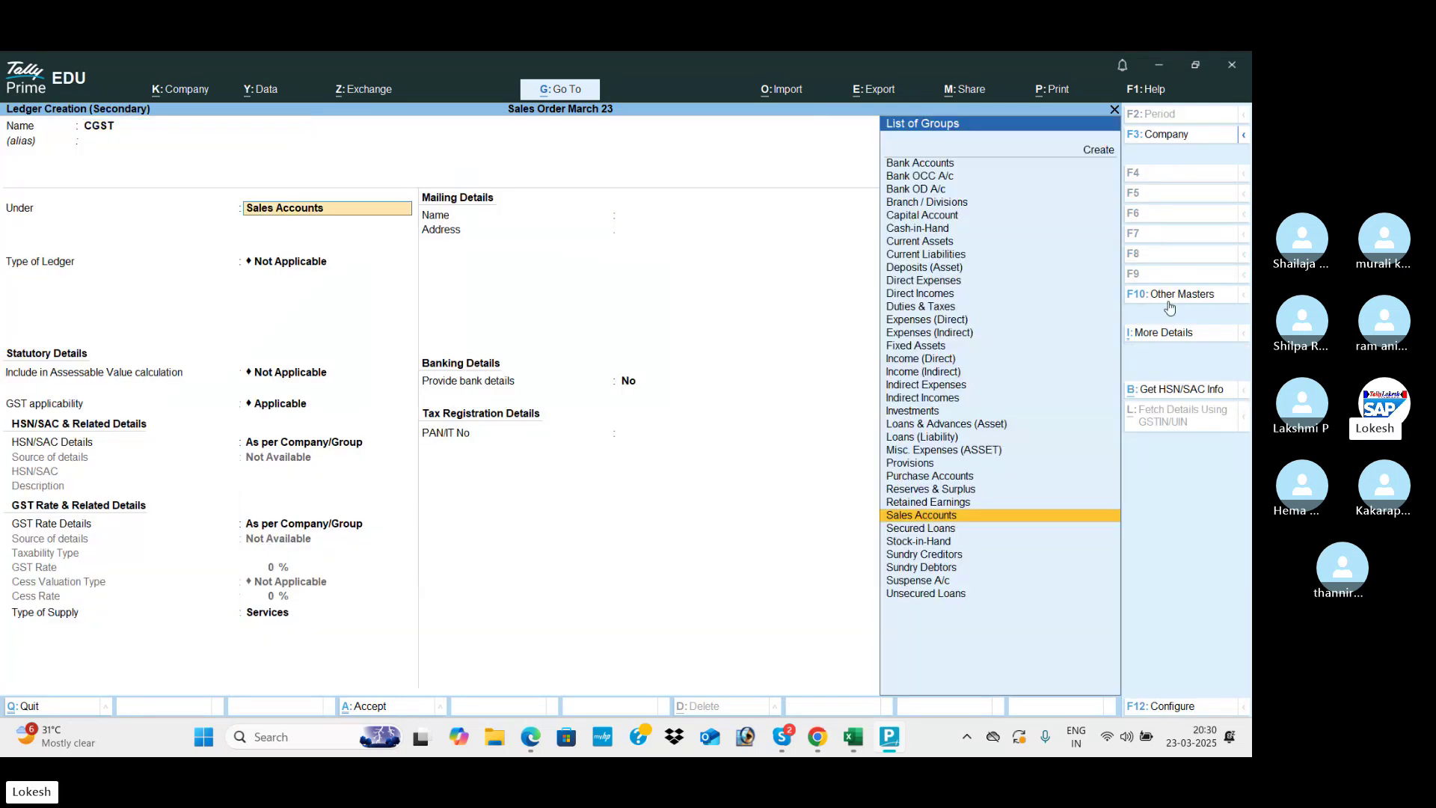
text(du)
key(Return)
- Set the CGST ledger's duty type to GST and its tax type to CGST, and save the ledger
key(Up)
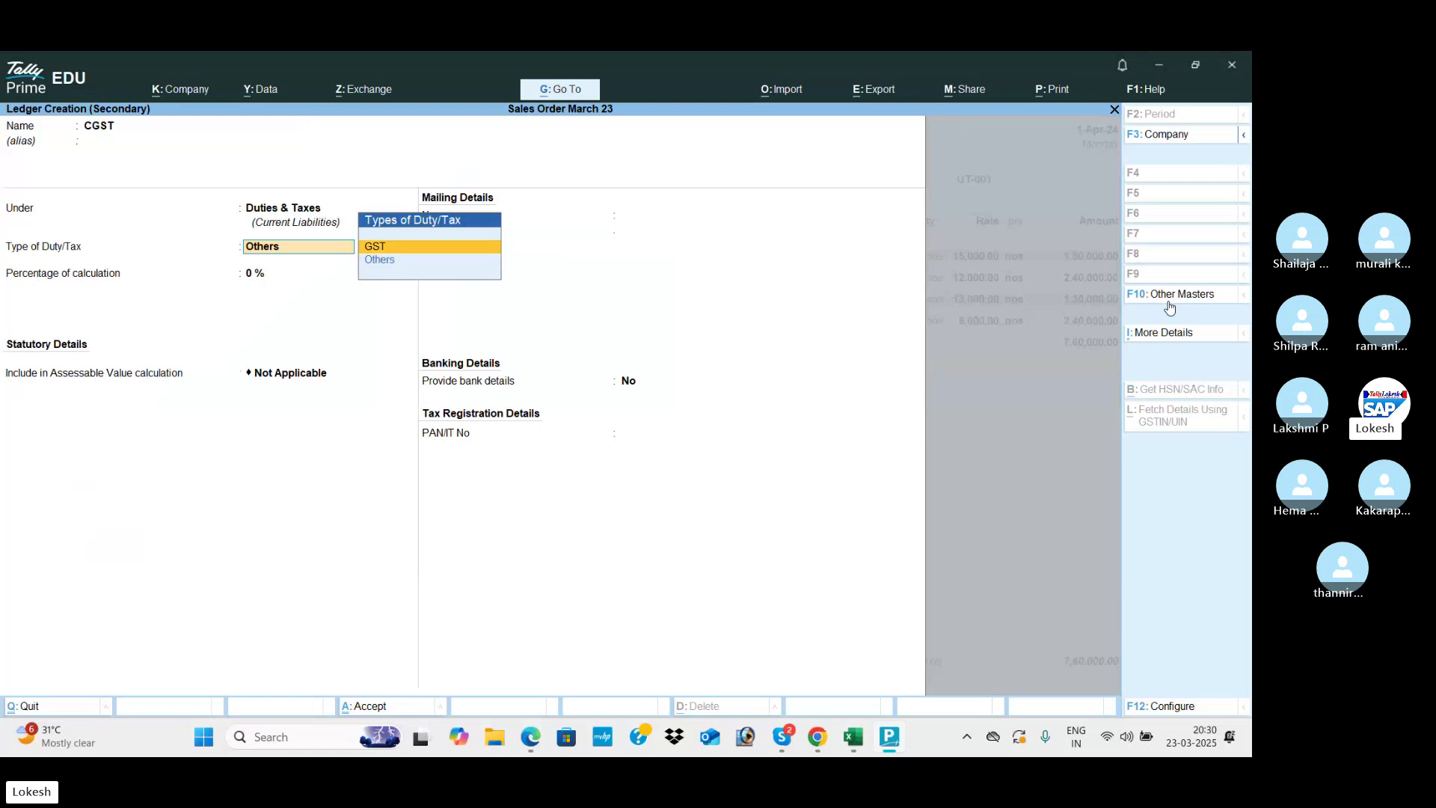
key(Return)
key(Down)
key(Down)
key(Up)
key(Return)
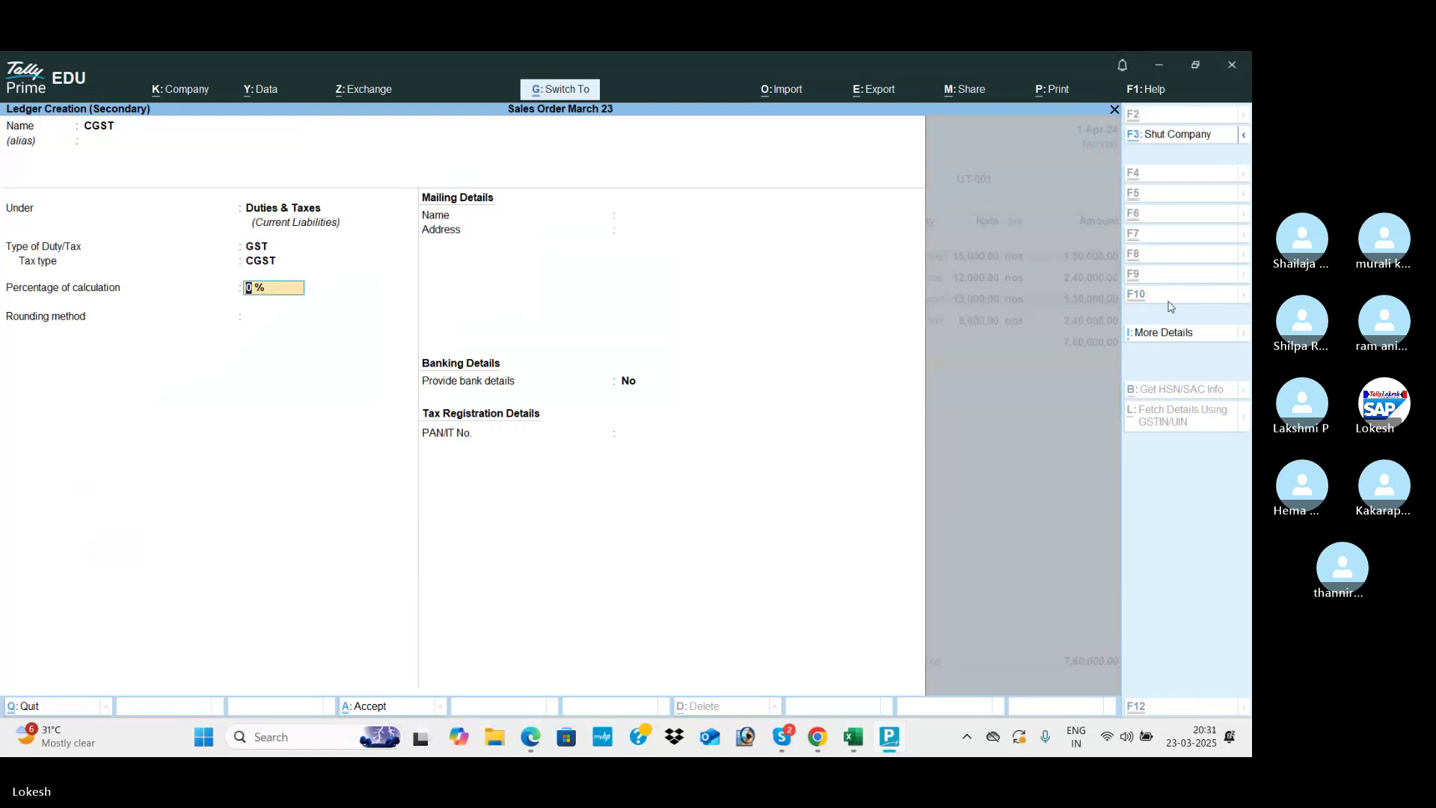
key(ctrl+a)
- Start a second tax ledger named SGST under Duties & Taxes with GST as its duty type
key(alt+c)
text(SGST)
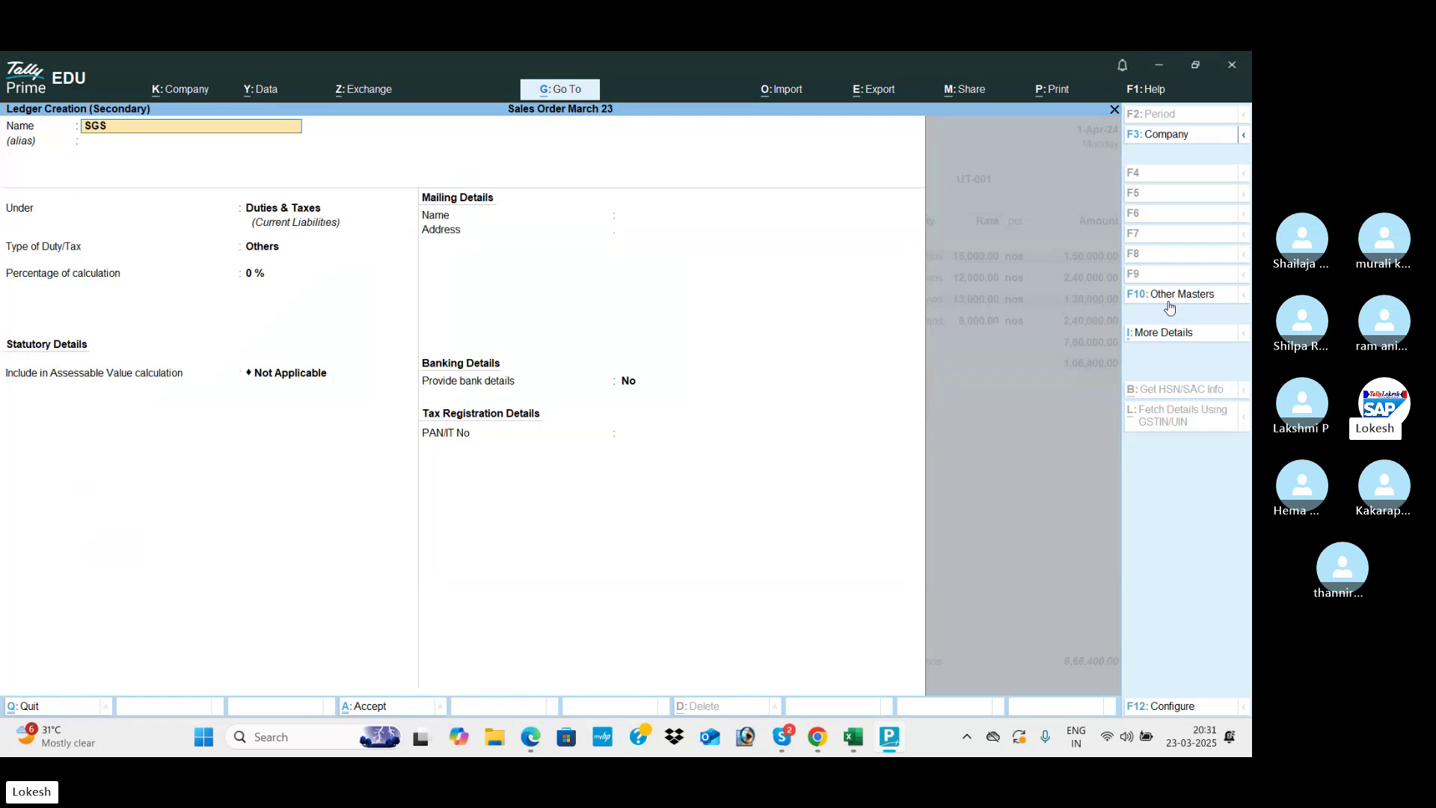
key(Return)
key(Return)
key(Return)
key(Up)
key(Return)
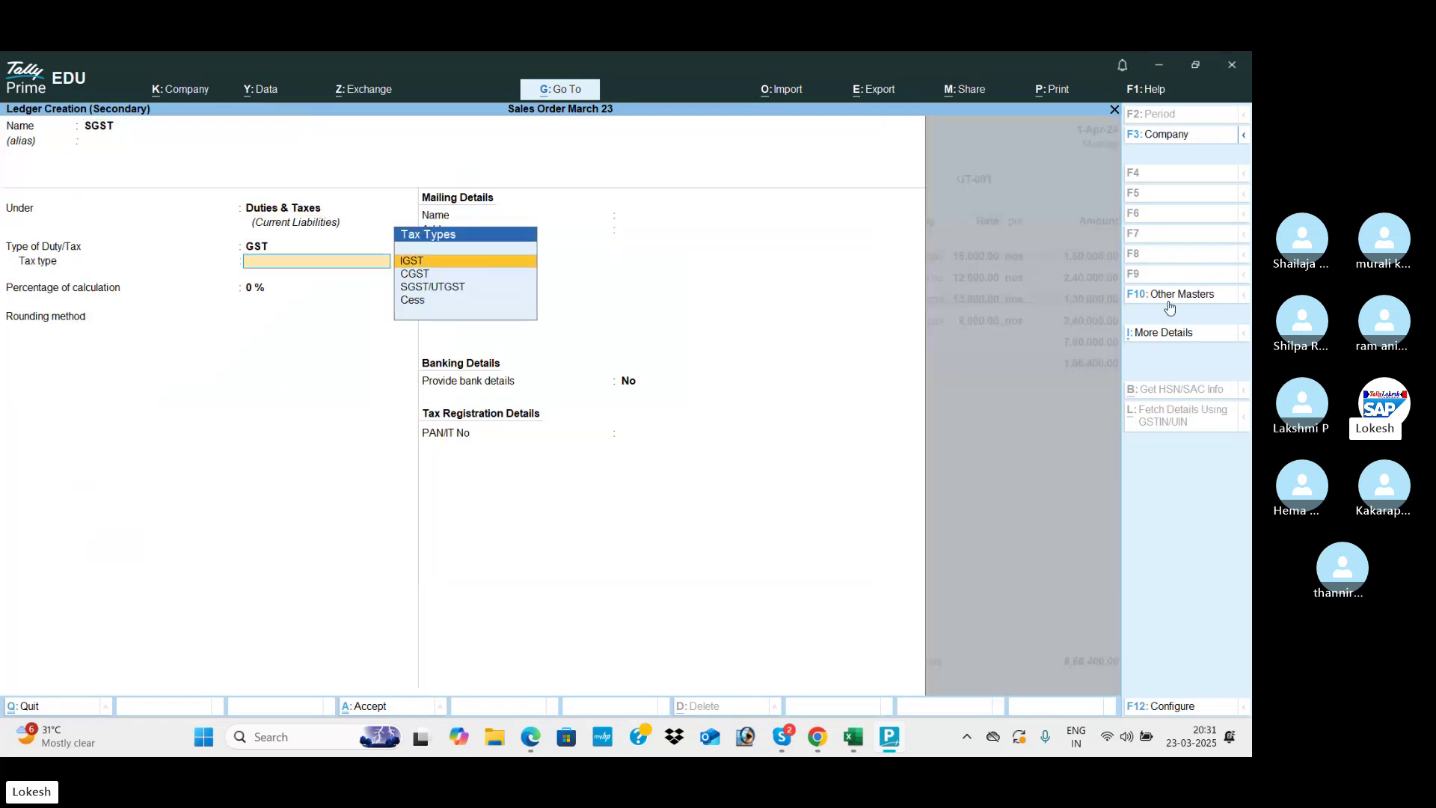
- Set the SGST ledger's tax type to SGST/UTGST, keep 0% and no rounding method, and save it
key(Down)
key(Down)
key(Return)
key(Return)
key(Return)
key(Return)
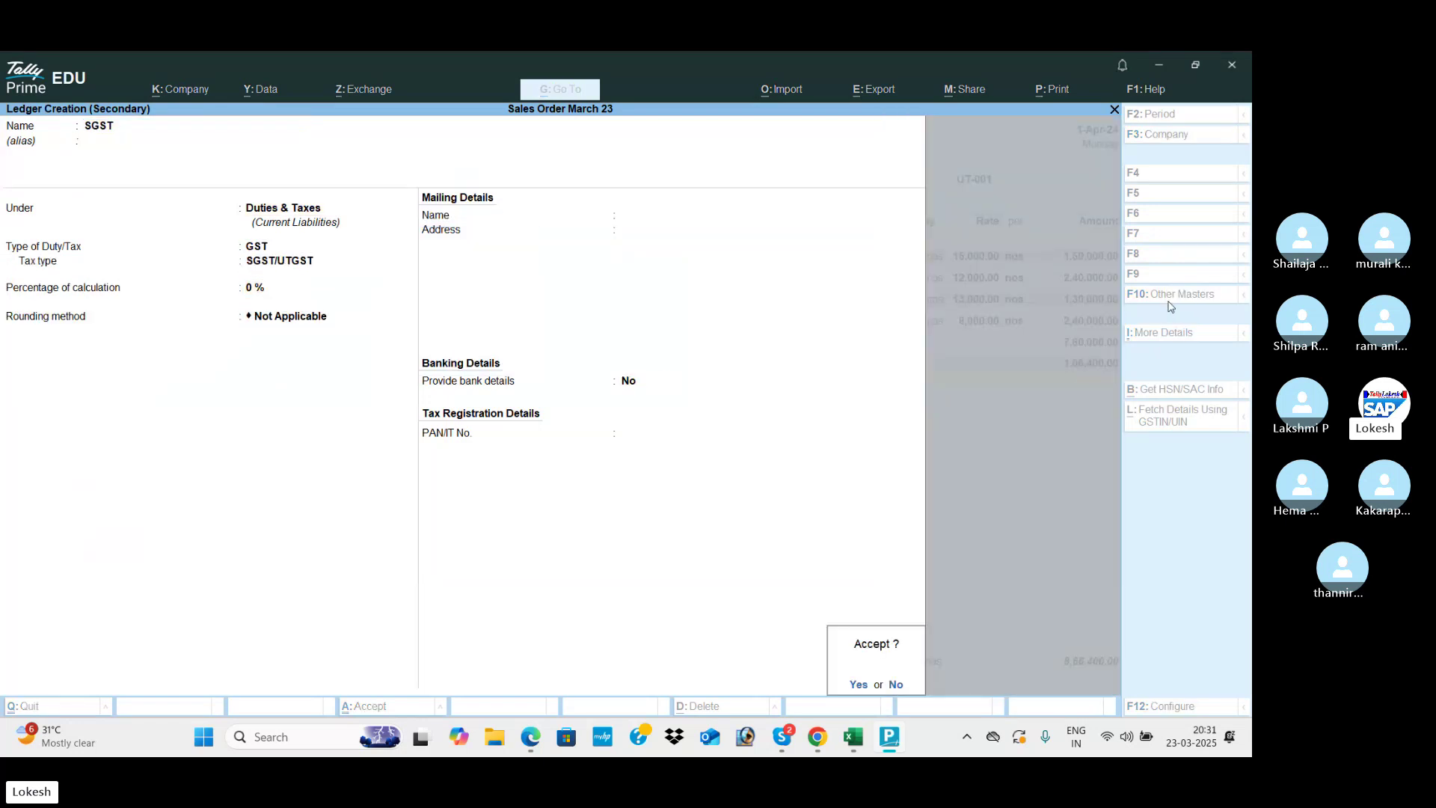
key(Return)
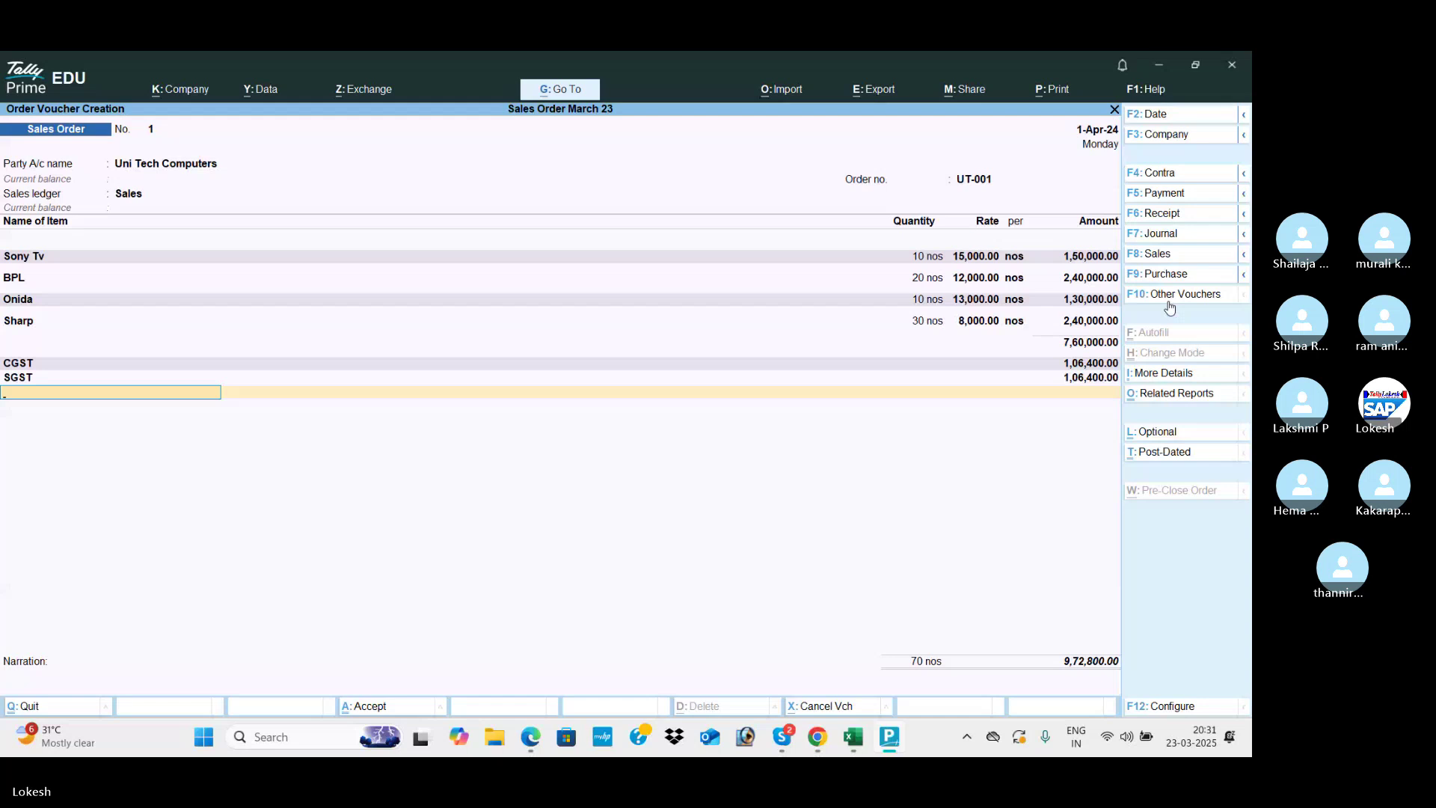
- End the ledger entries, leave the narration blank and accept the sales order
key(Return)
key(Return)
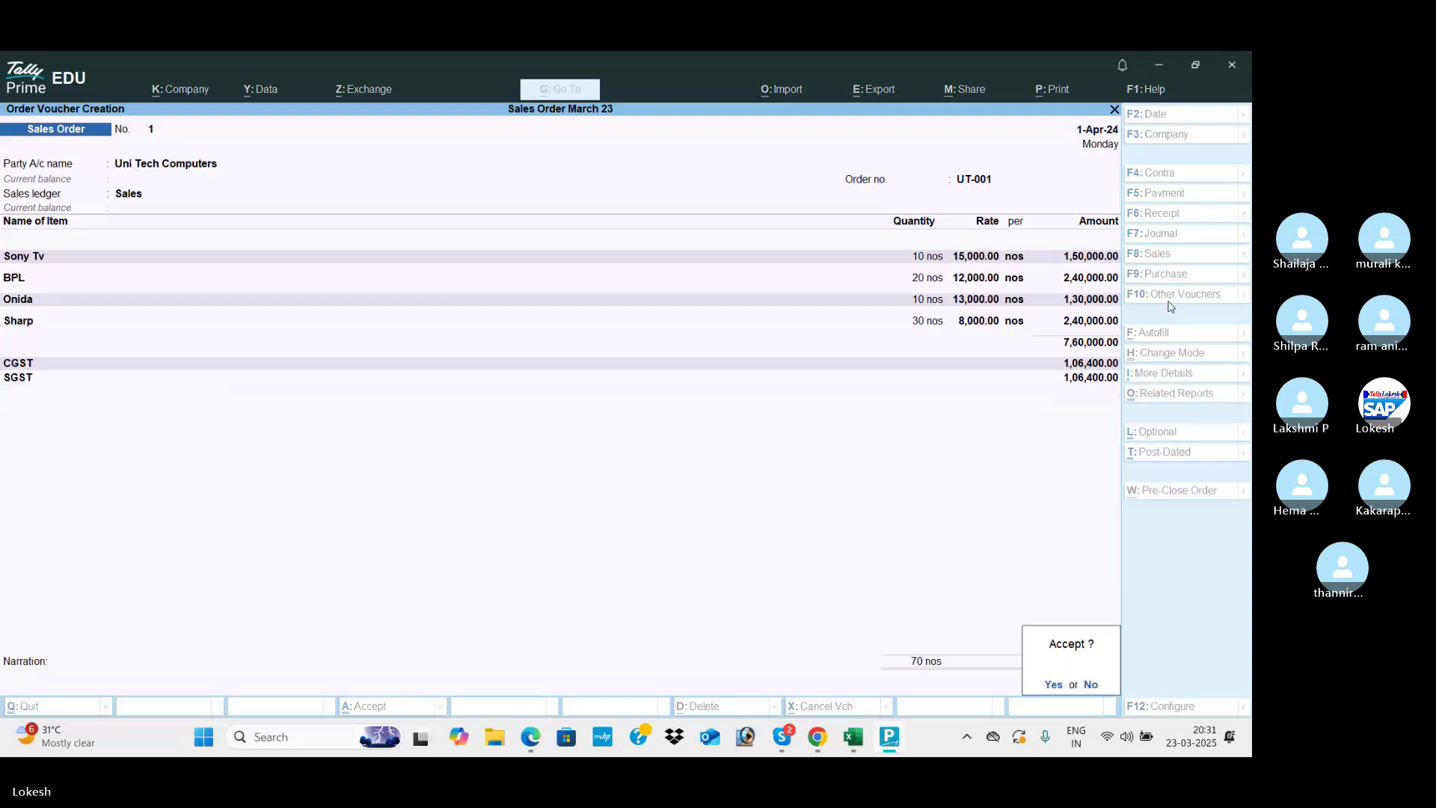
key(Return)
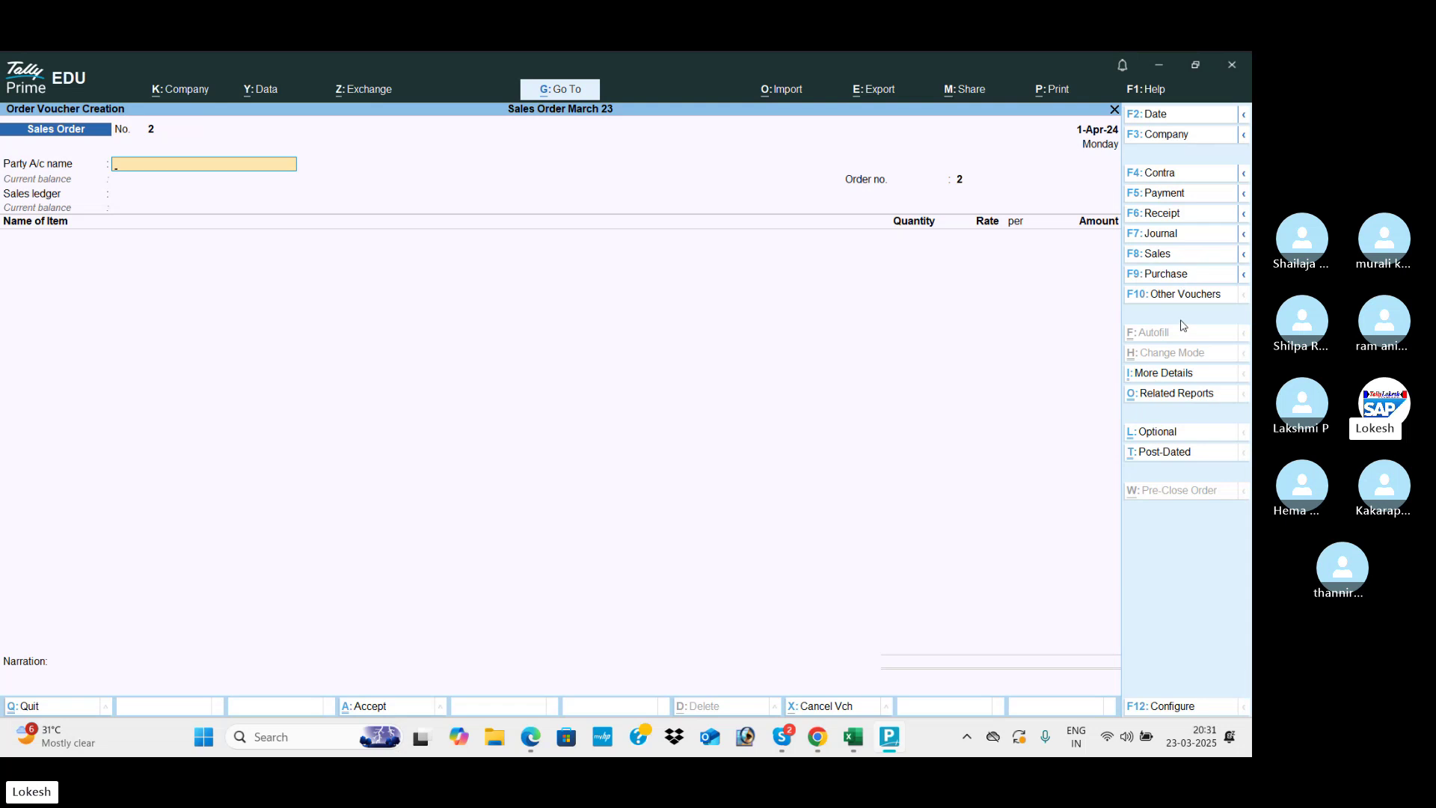
- List the other voucher types, including the inactive ones
click(1198, 301)
key(Up)
key(Up)
key(Up)
key(Up)
key(Up)
key(Up)
key(Up)
key(Up)
key(Up)
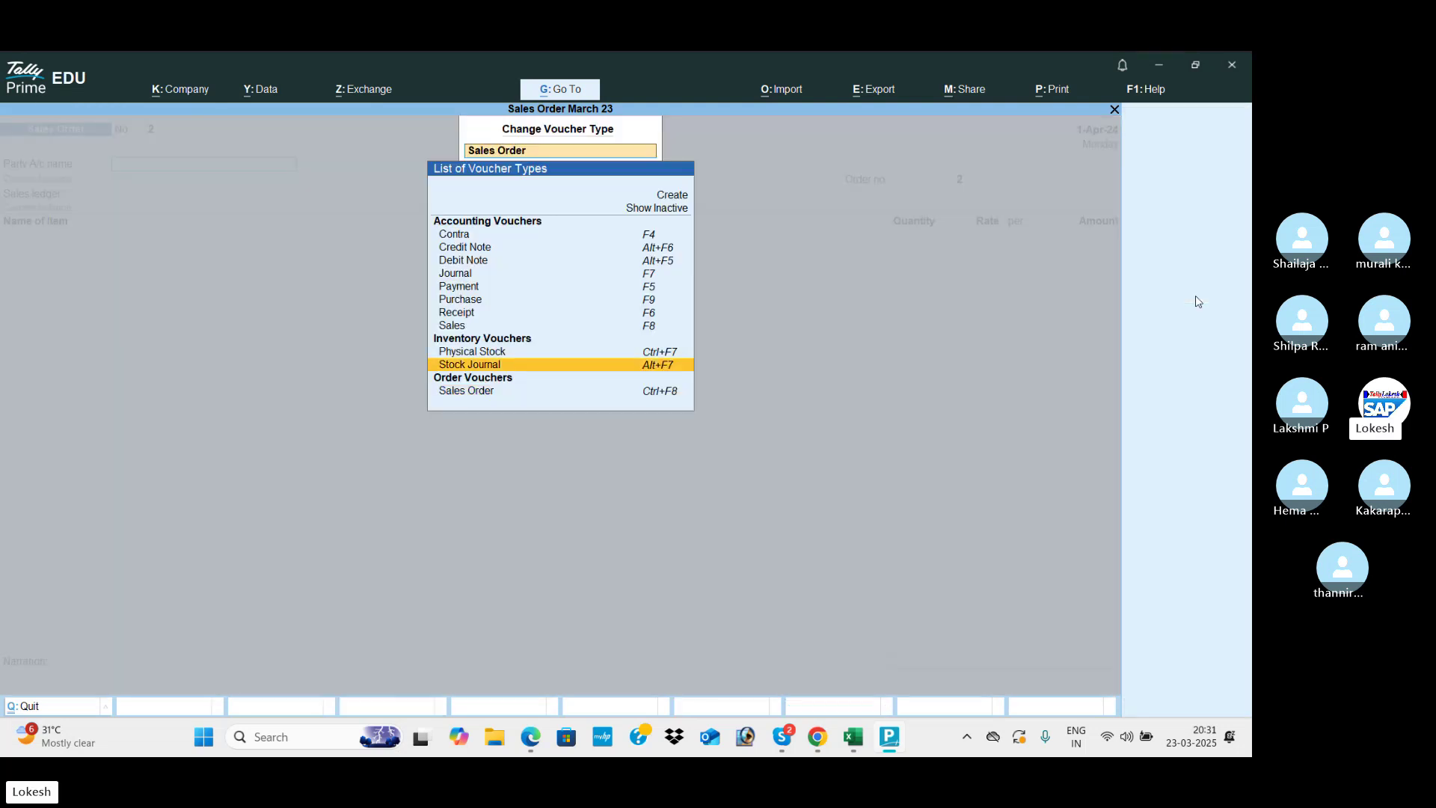
key(Up)
key(Up)
key(Return)
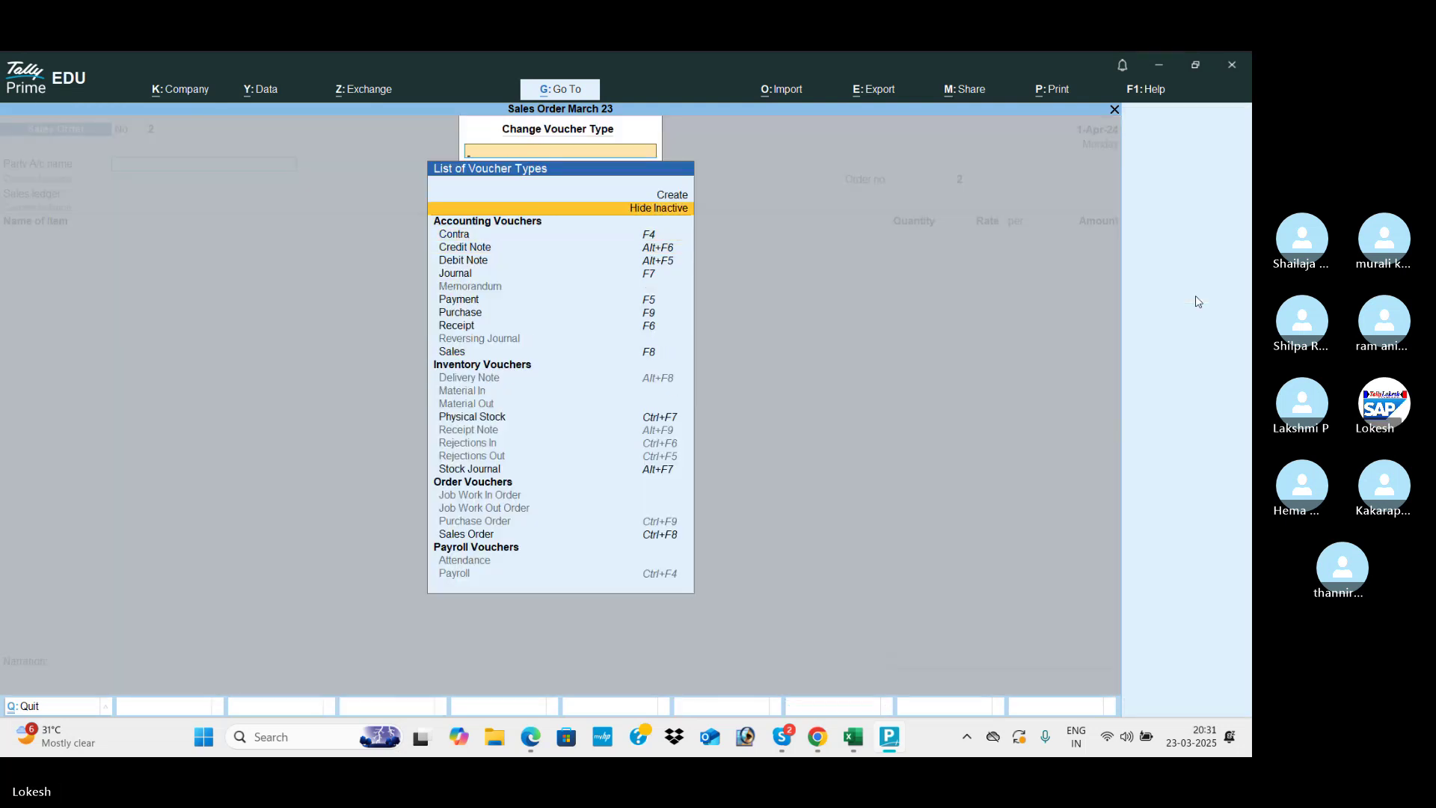
- Switch to the Delivery Note voucher type and activate it
key(Down)
key(Down)
key(Down)
key(Down)
key(Down)
key(Down)
key(Down)
key(Down)
key(Down)
key(Down)
key(Down)
key(Down)
key(Down)
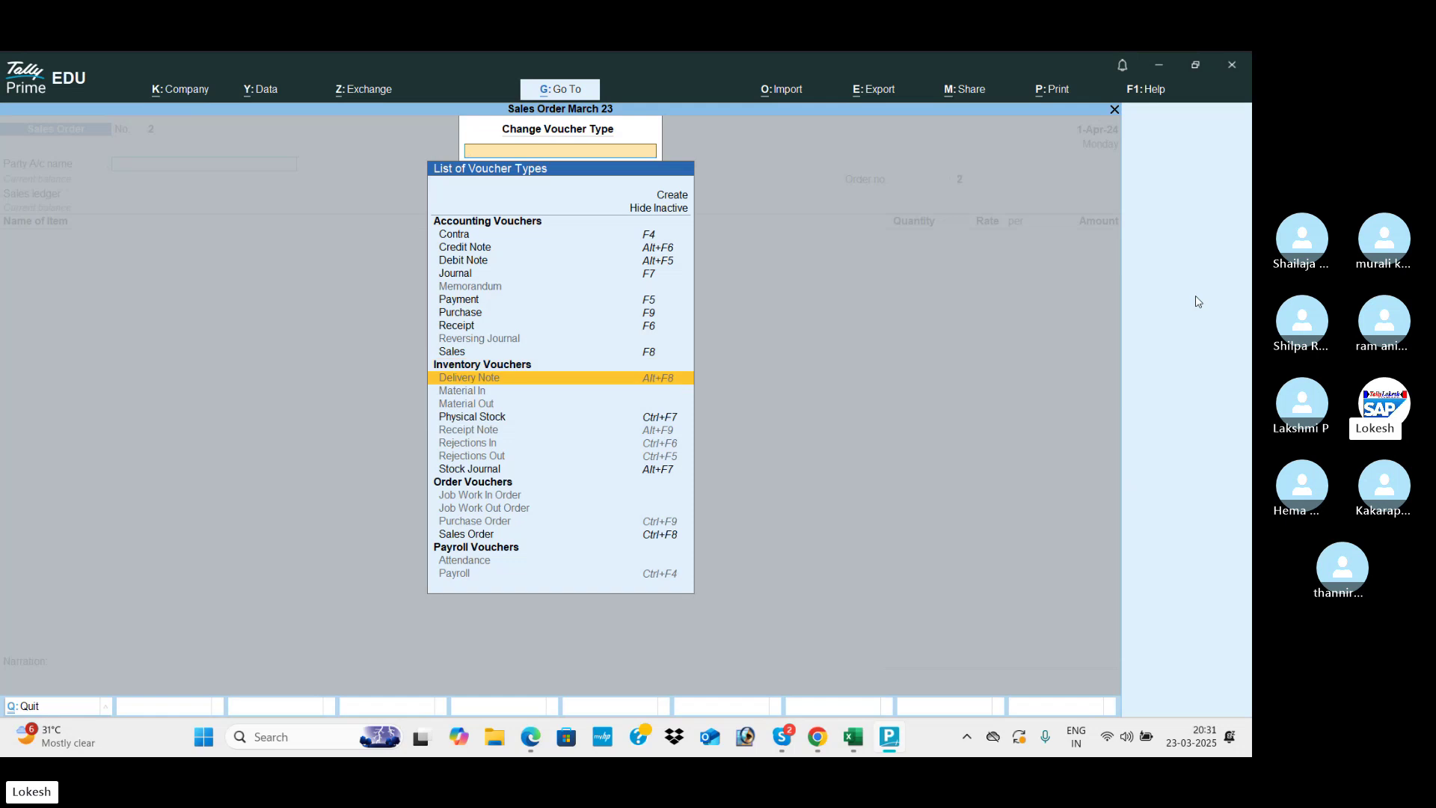
key(Down)
key(Down)
key(Down)
key(Down)
key(Down)
key(Down)
key(Down)
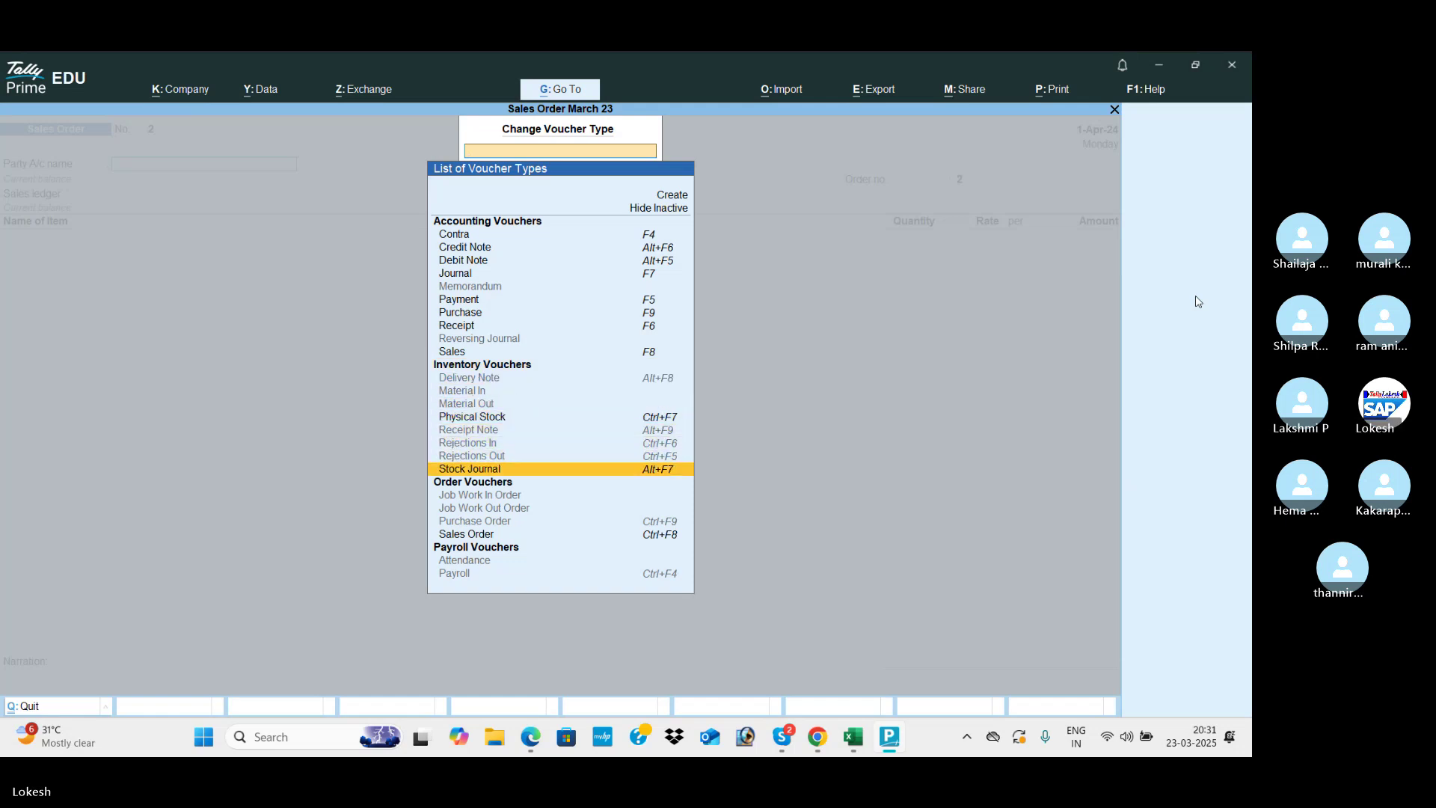
key(Up)
key(Up)
key(Up)
key(Up)
key(Up)
key(Up)
key(Up)
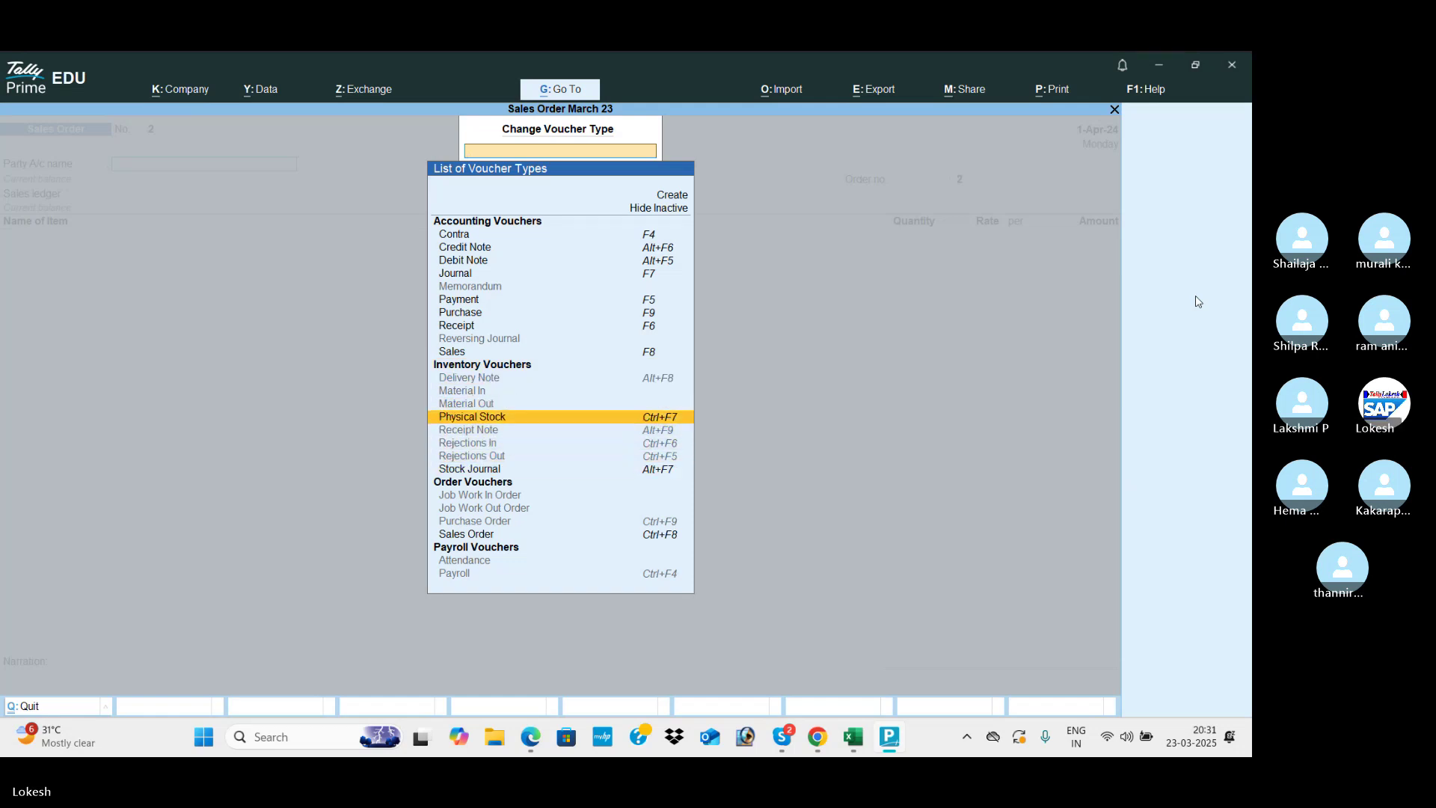
key(Return)
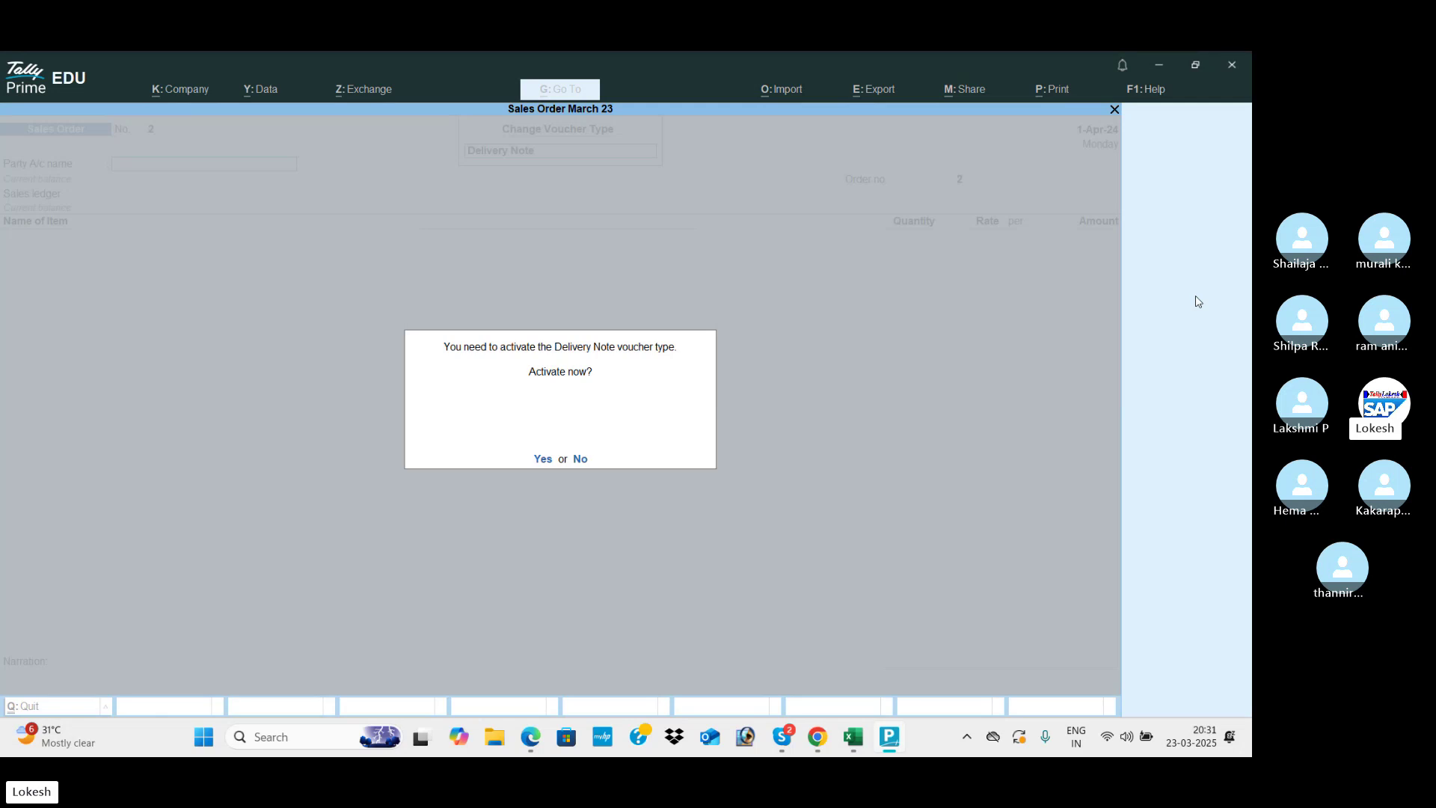
key(y)
- Select Uni Tech Computers as the delivery note's party and link the party's existing sales order dated 1-Apr-24
key(Down)
key(Return)
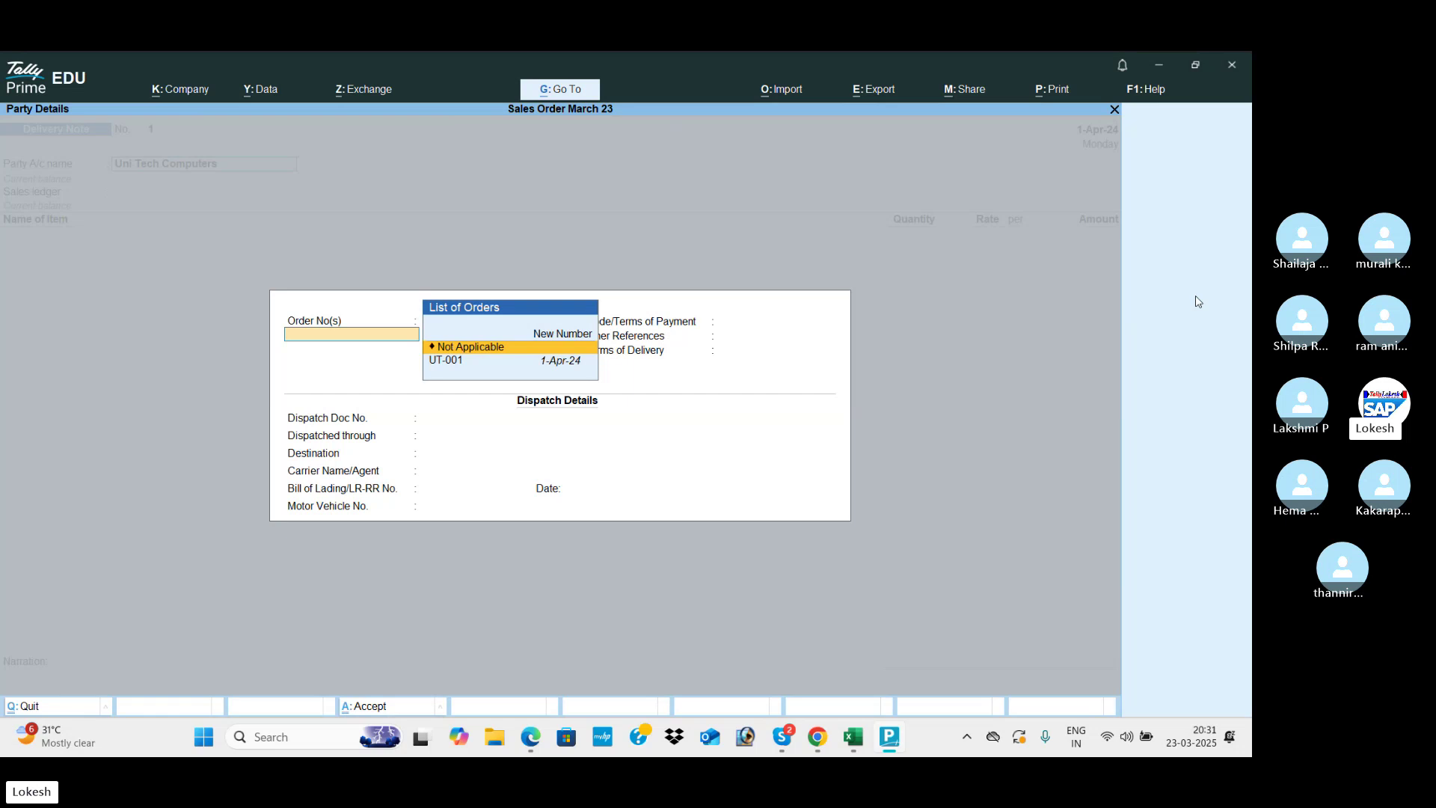
key(Down)
key(Return)
key(Return)
key(Return)
key(Return)
key(Return)
key(Return)
key(Return)
key(Return)
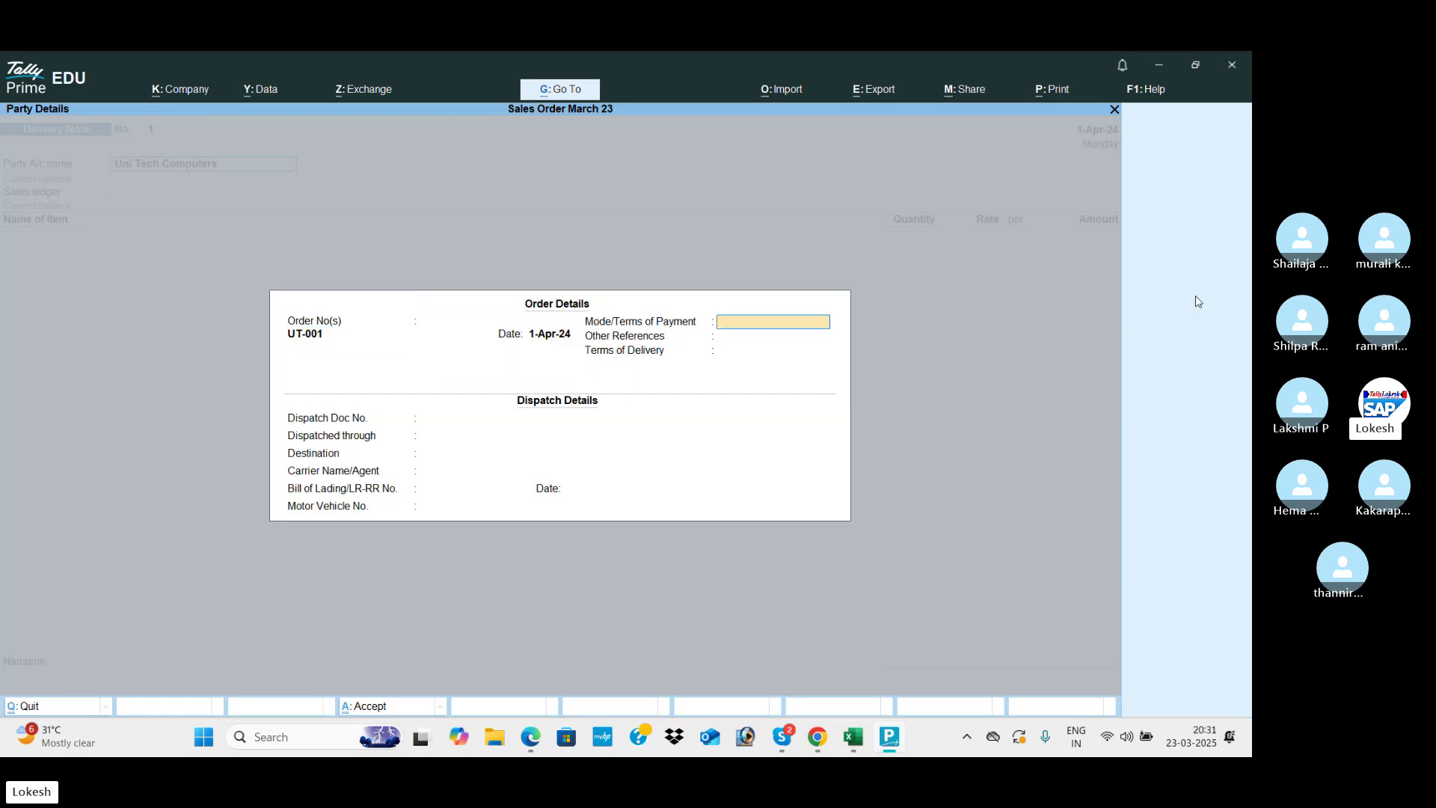
- Leave the payment terms and dispatch details blank and keep Sales as the sales ledger
key(Return)
key(Return)
key(Return)
key(Return)
key(Return)
key(Return)
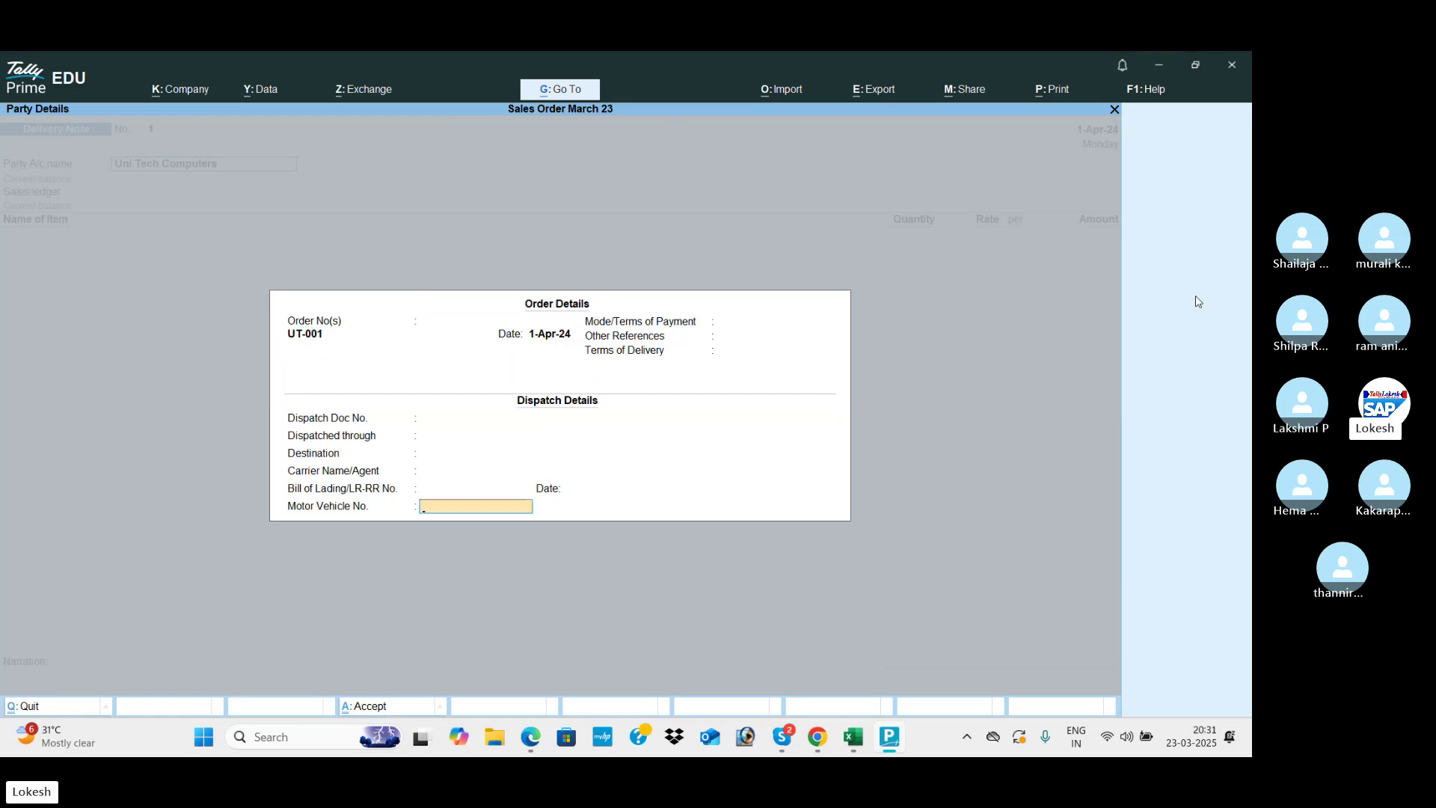
key(Return)
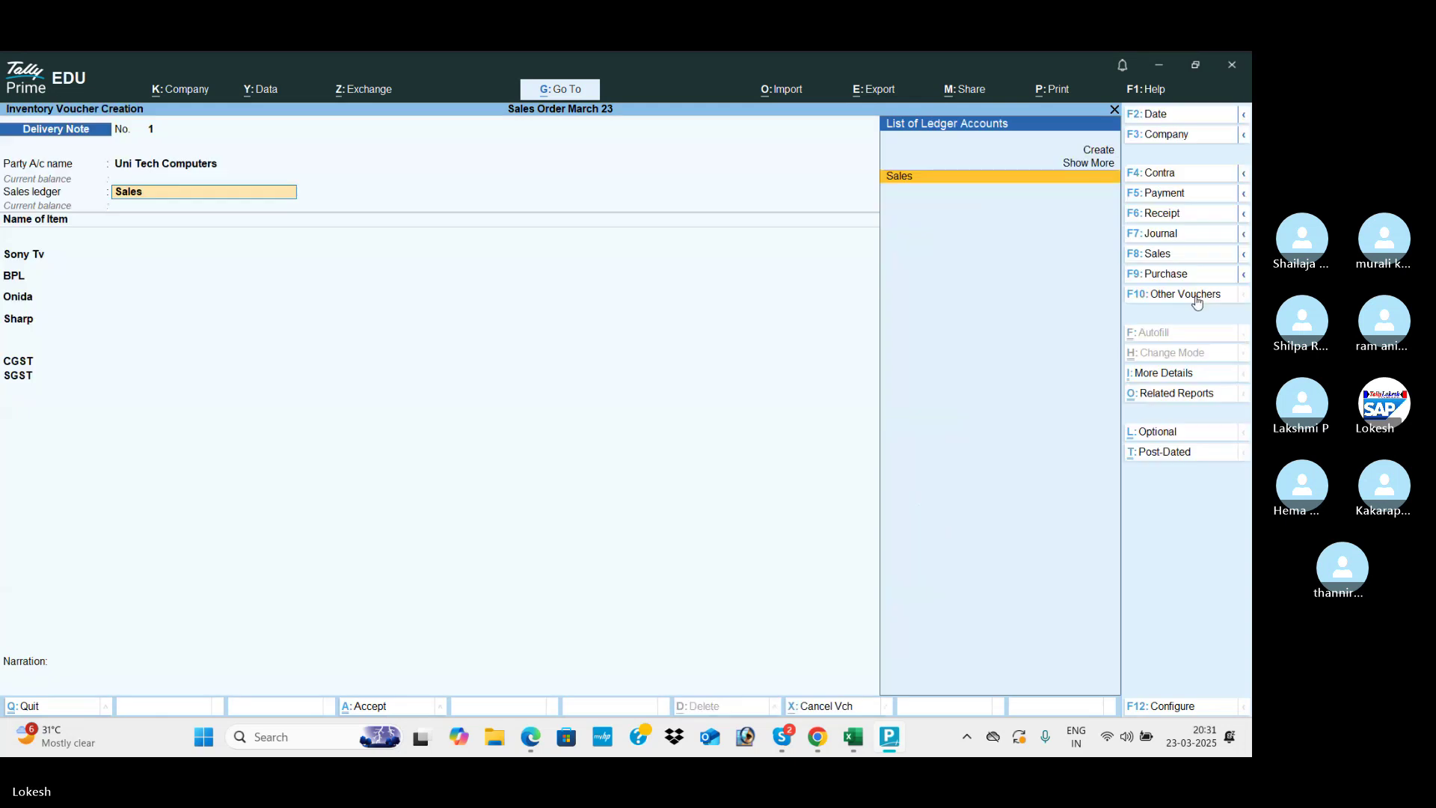
key(Return)
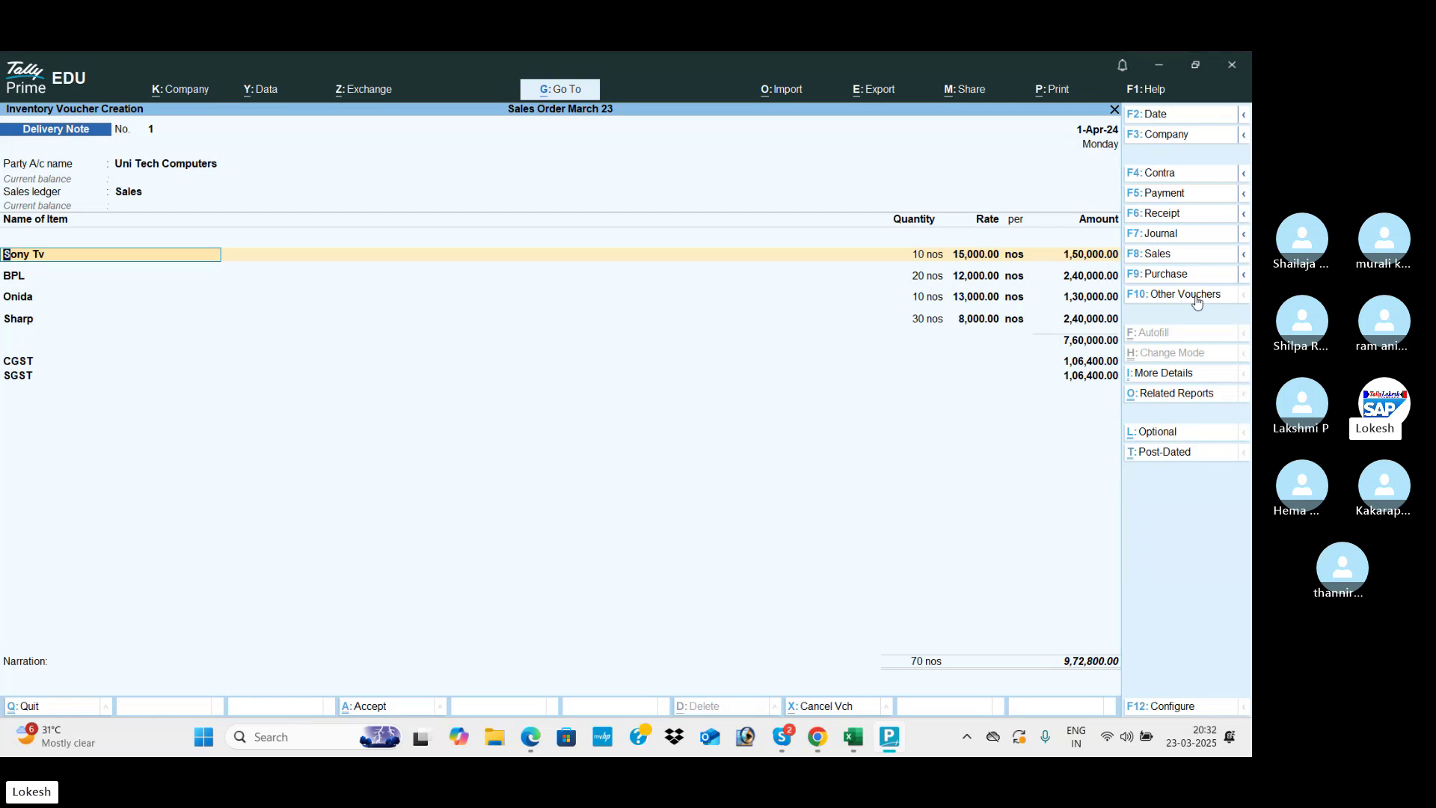
- Give the Sony Tv allocation the new tracking number DN/UT-001
key(Return)
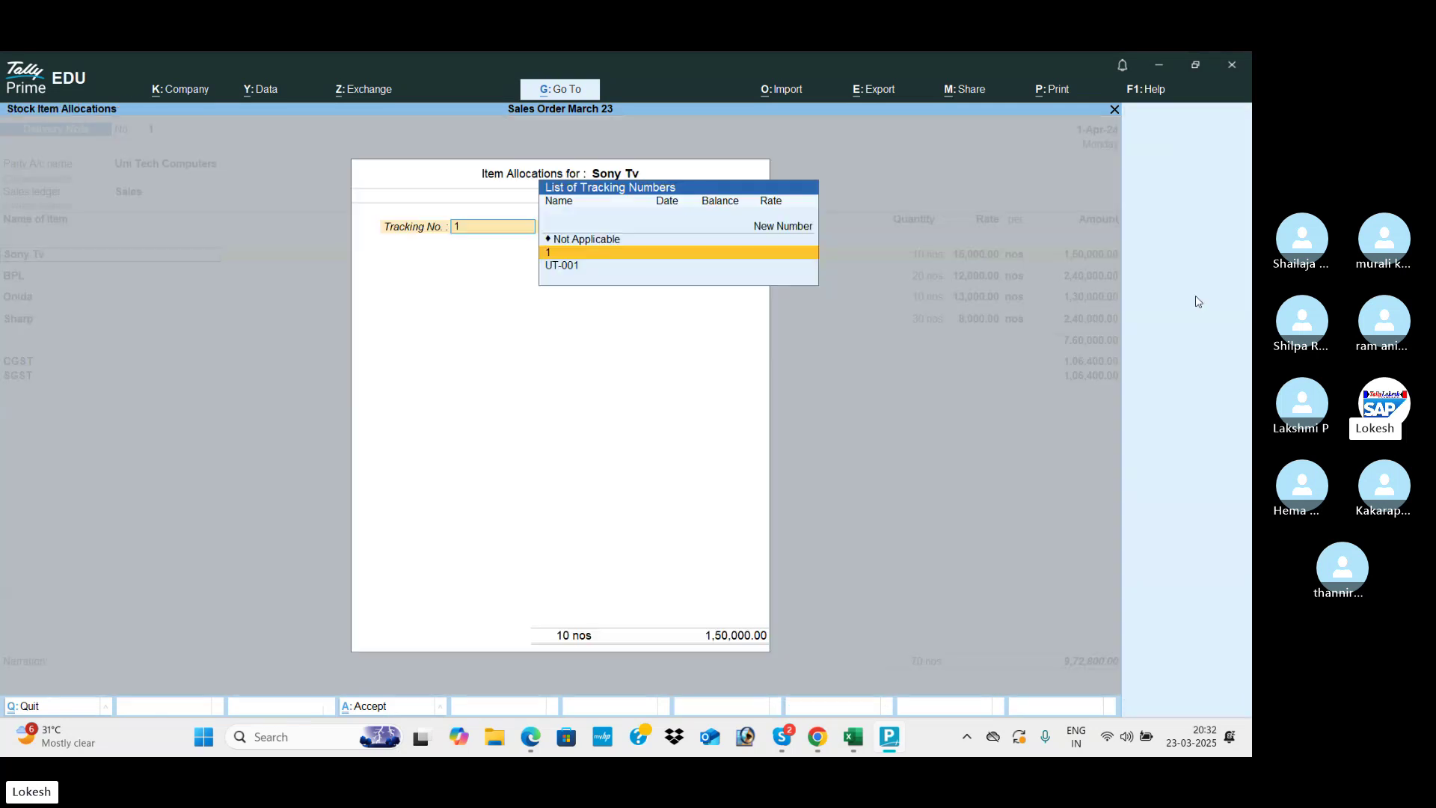
text(1)
key(Up)
key(Up)
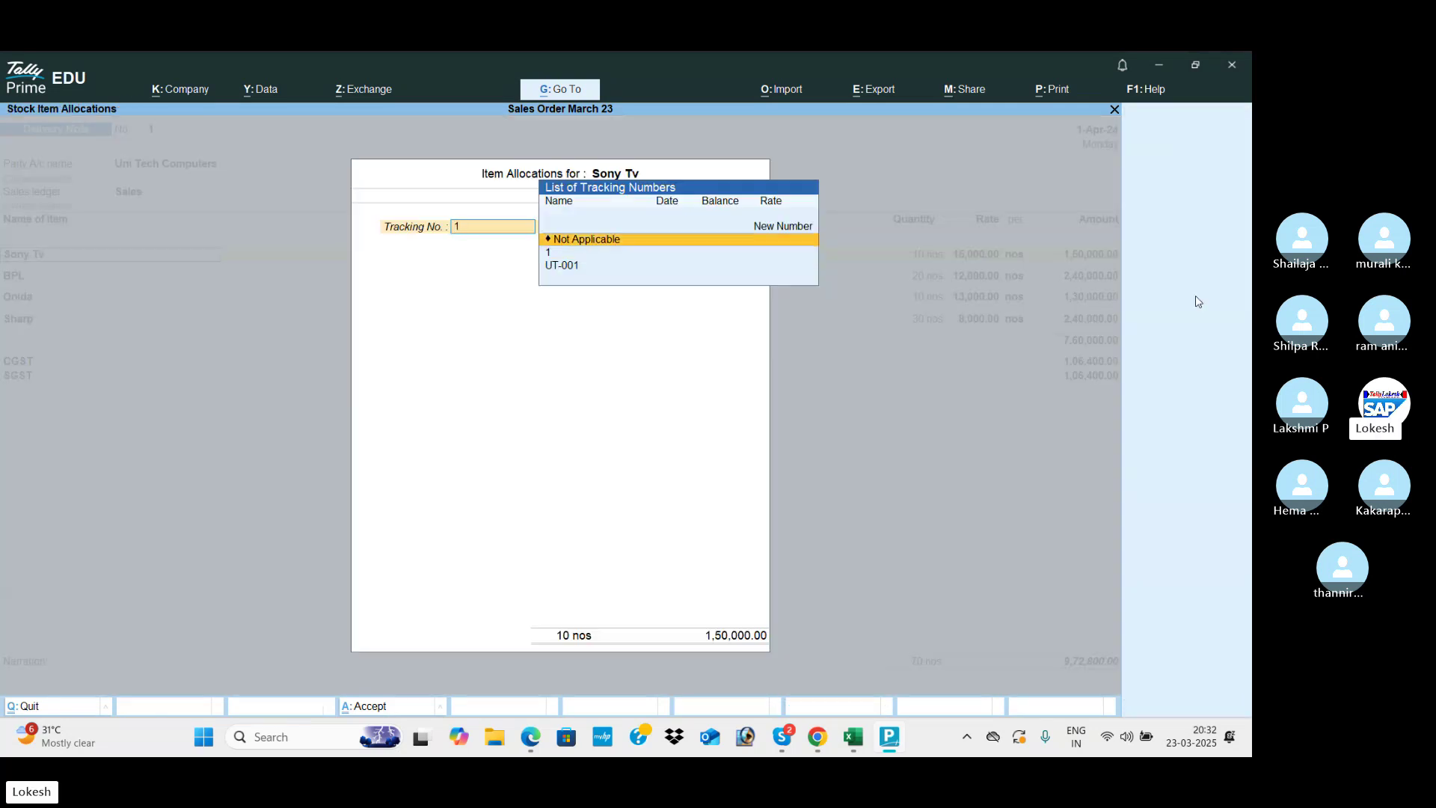
key(Return)
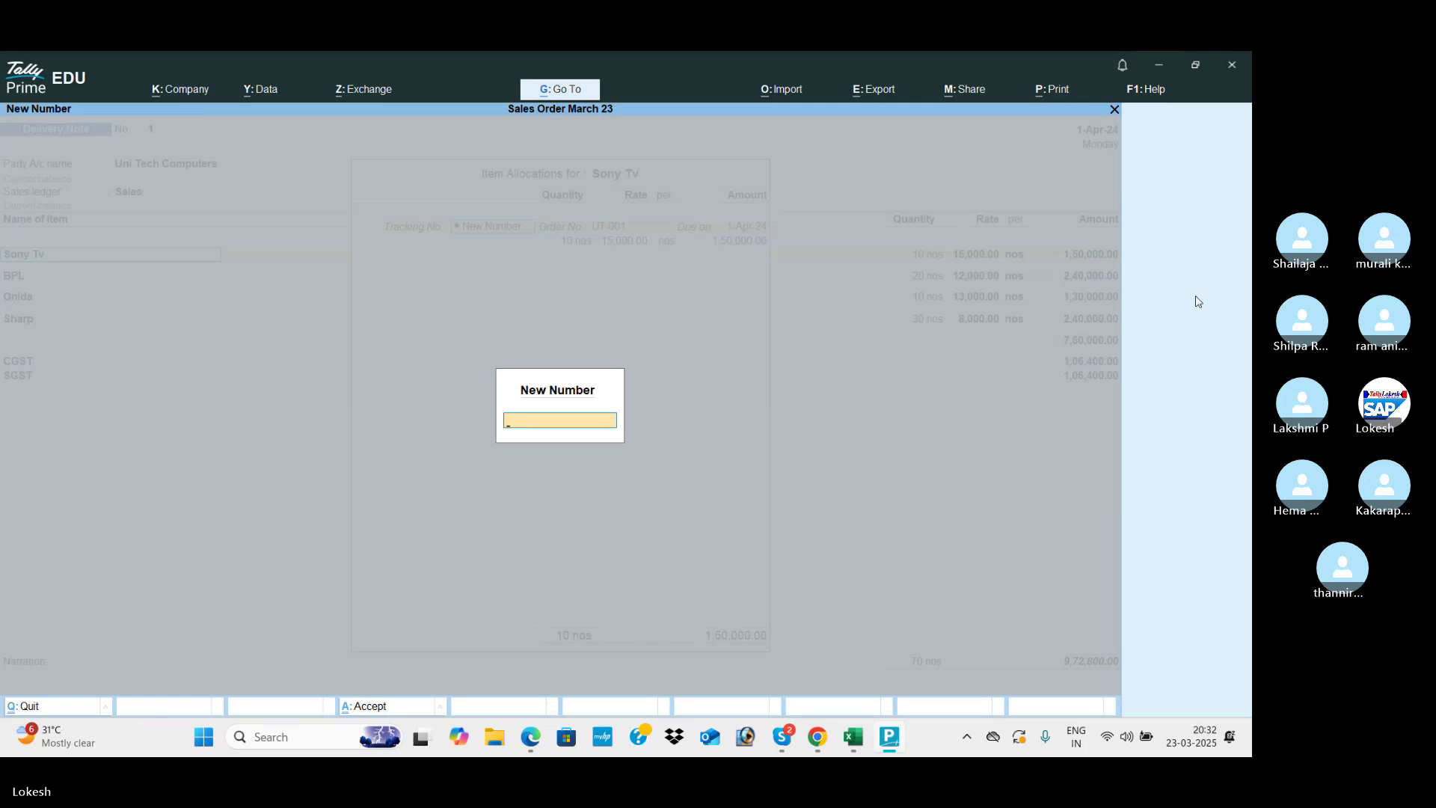
text(DN/U)
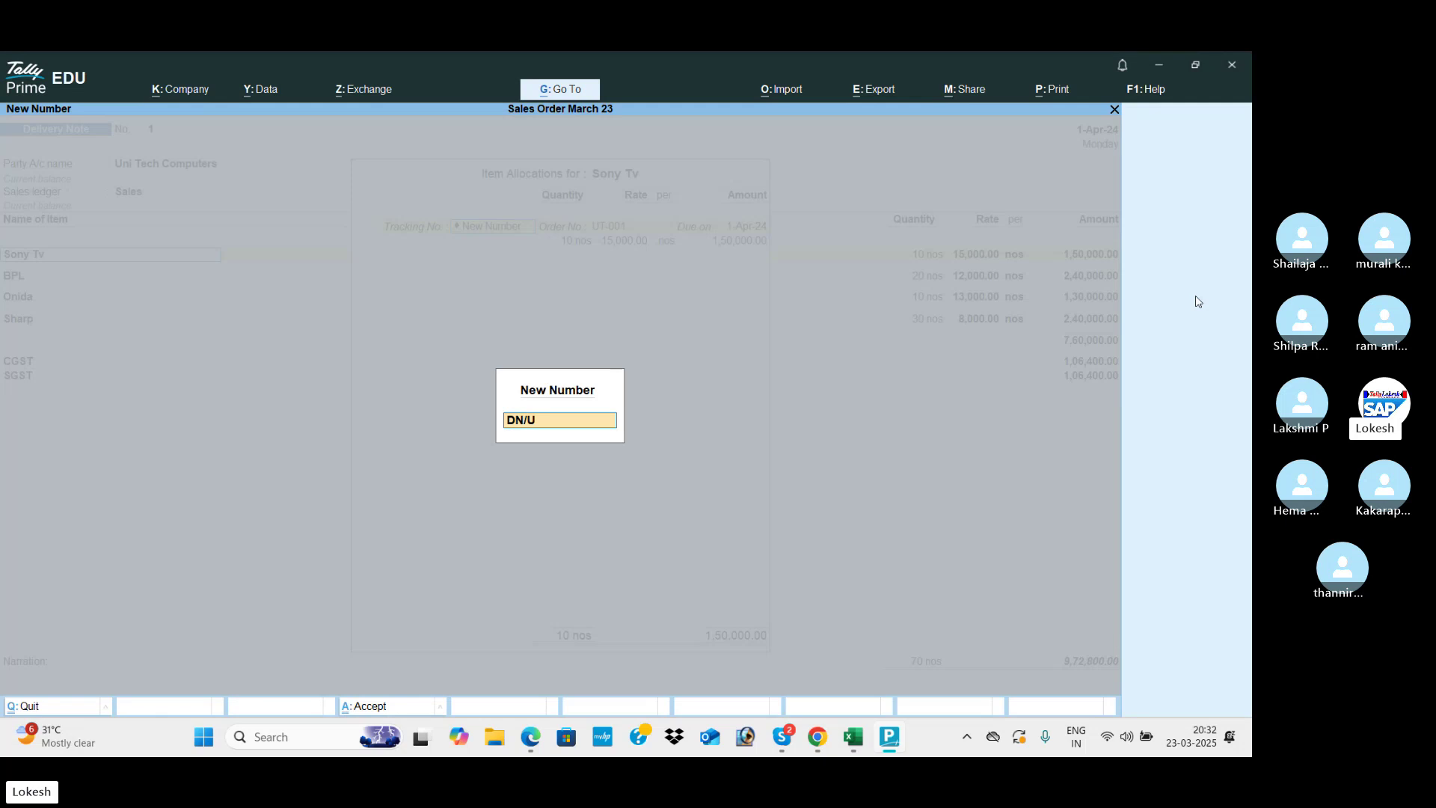
text(T-001)
key(Return)
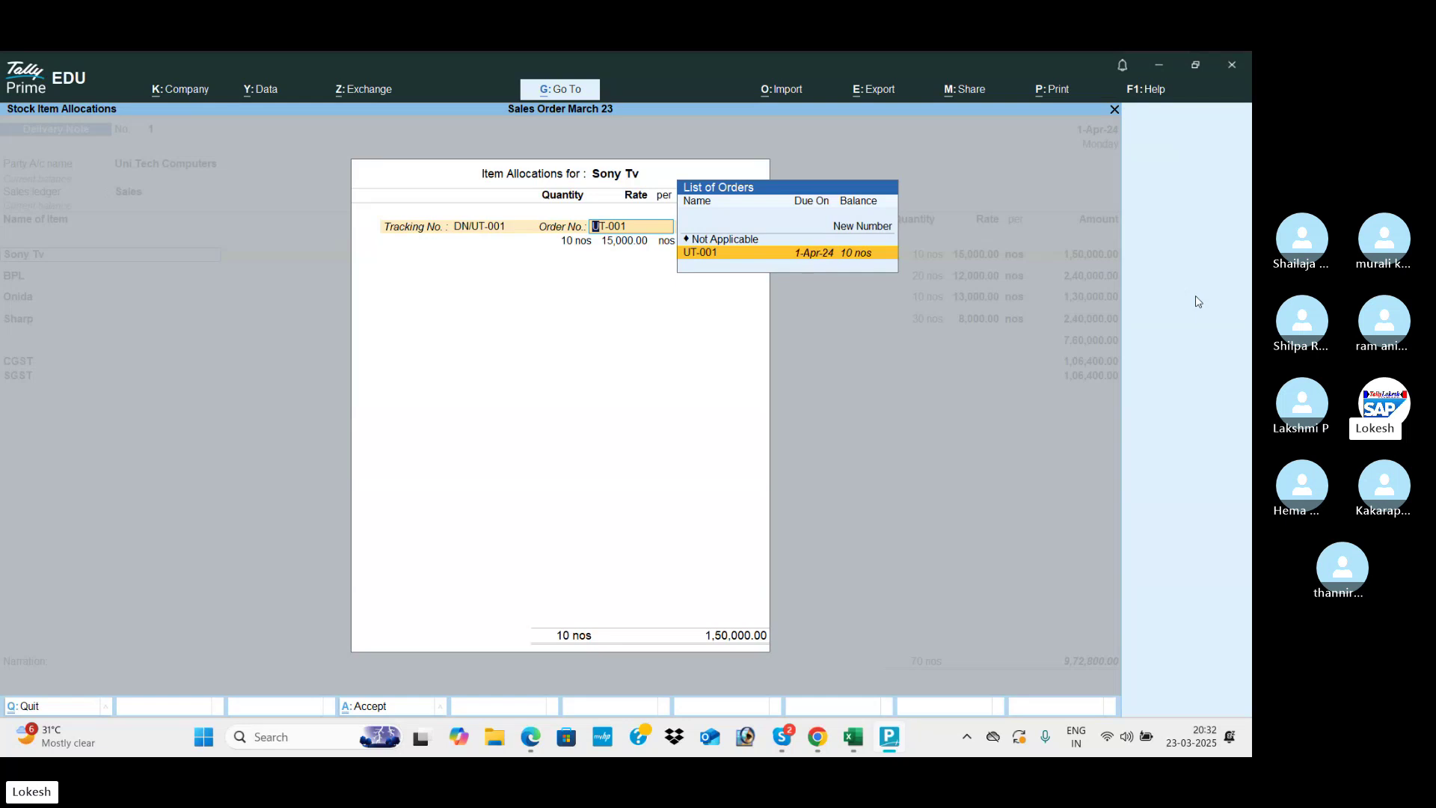
- Keep the linked order, quantity and rate for Sony Tv, and end its allocation list
key(Return)
key(Return)
key(Return)
key(Return)
key(Return)
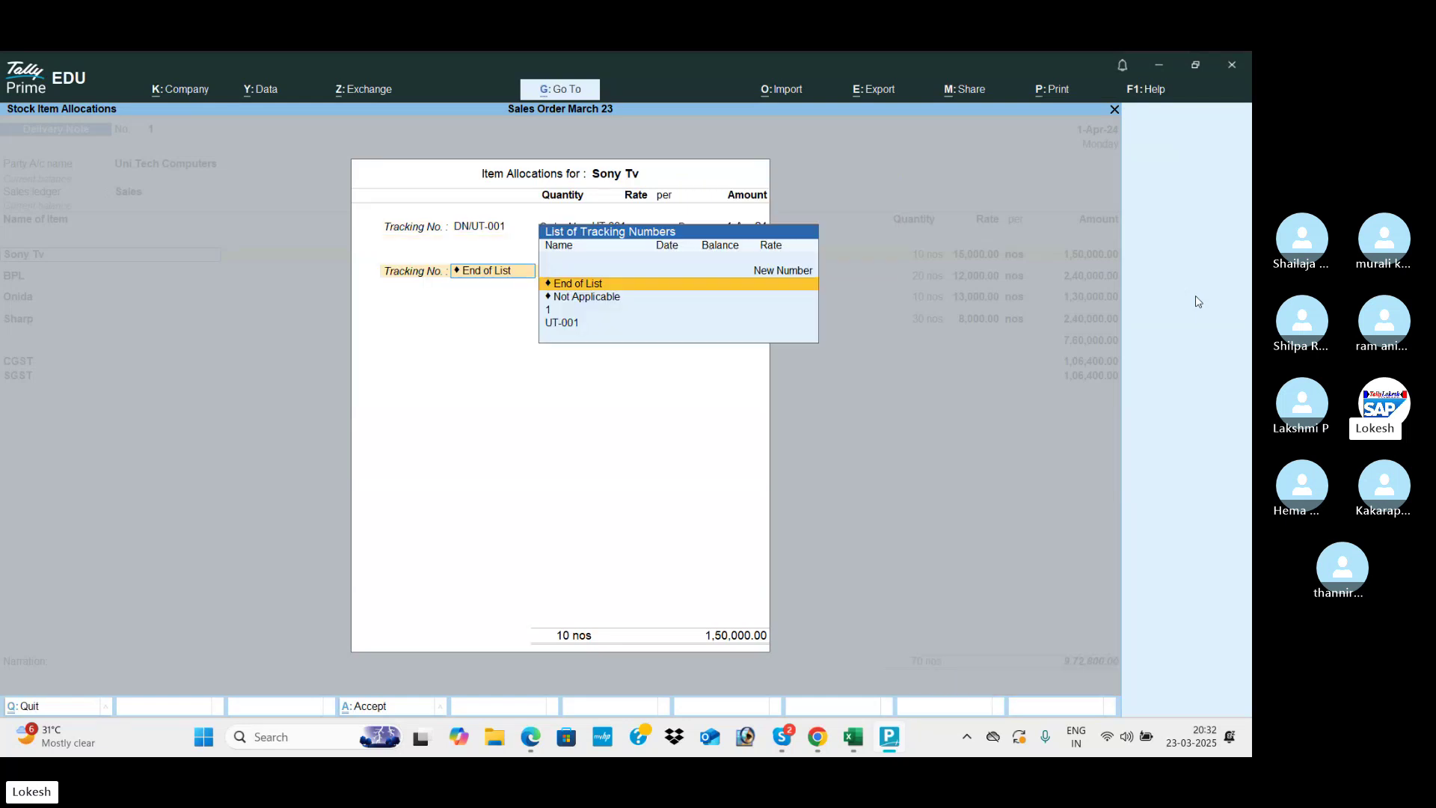
key(Return)
- Give BPL the new tracking number DN/UT-001, keep its order details and finish its allocation
key(Return)
key(BackSpace)
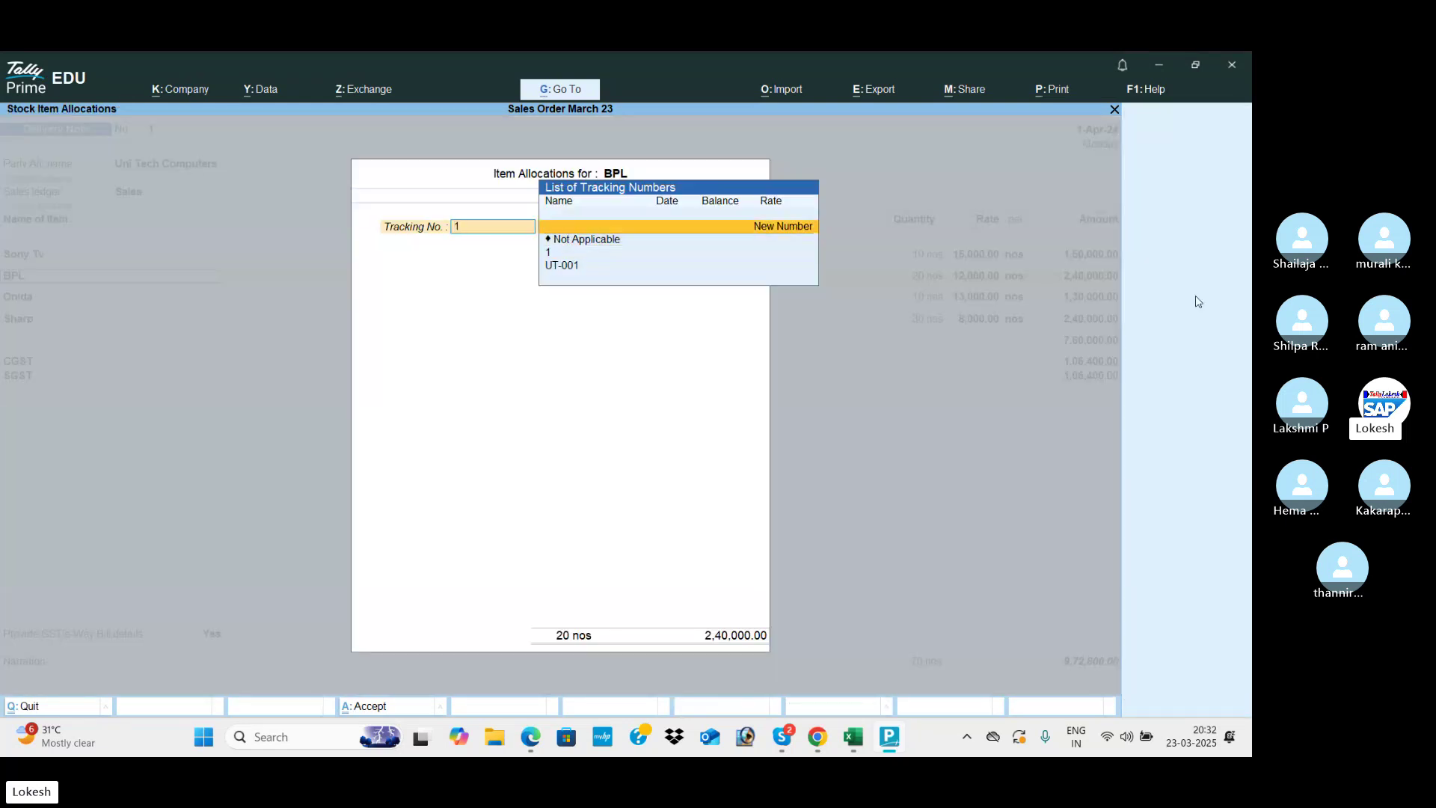
key(Return)
text(DN/UT-001)
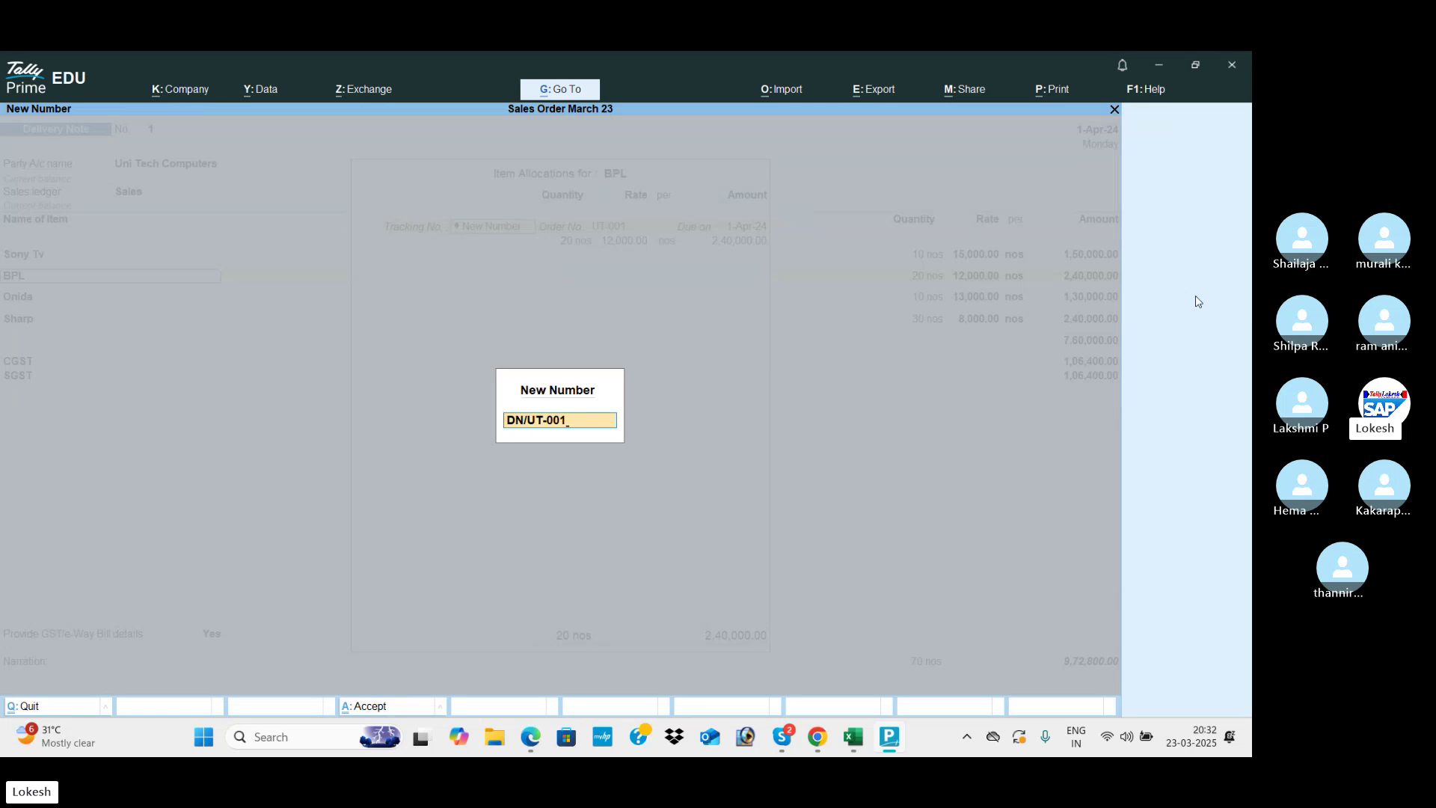
key(Return)
key(Return)
key(Return)
key(Return)
key(Return)
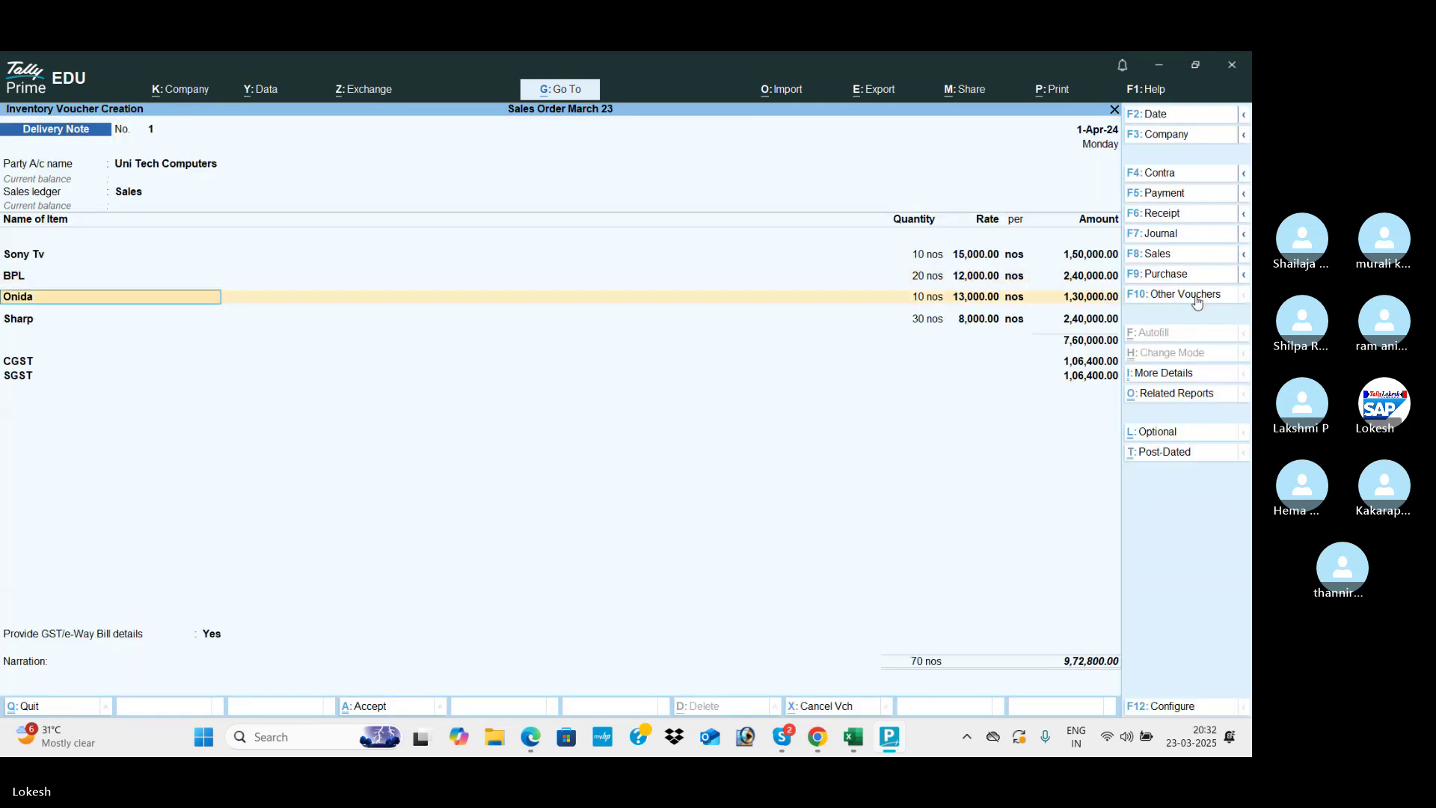
- Give Onida the new tracking number DN/UT-001, keep its linked order, quantity and rate, and finish its allocation
key(Return)
key(Up)
key(Up)
key(Return)
text(DN/UT-001)
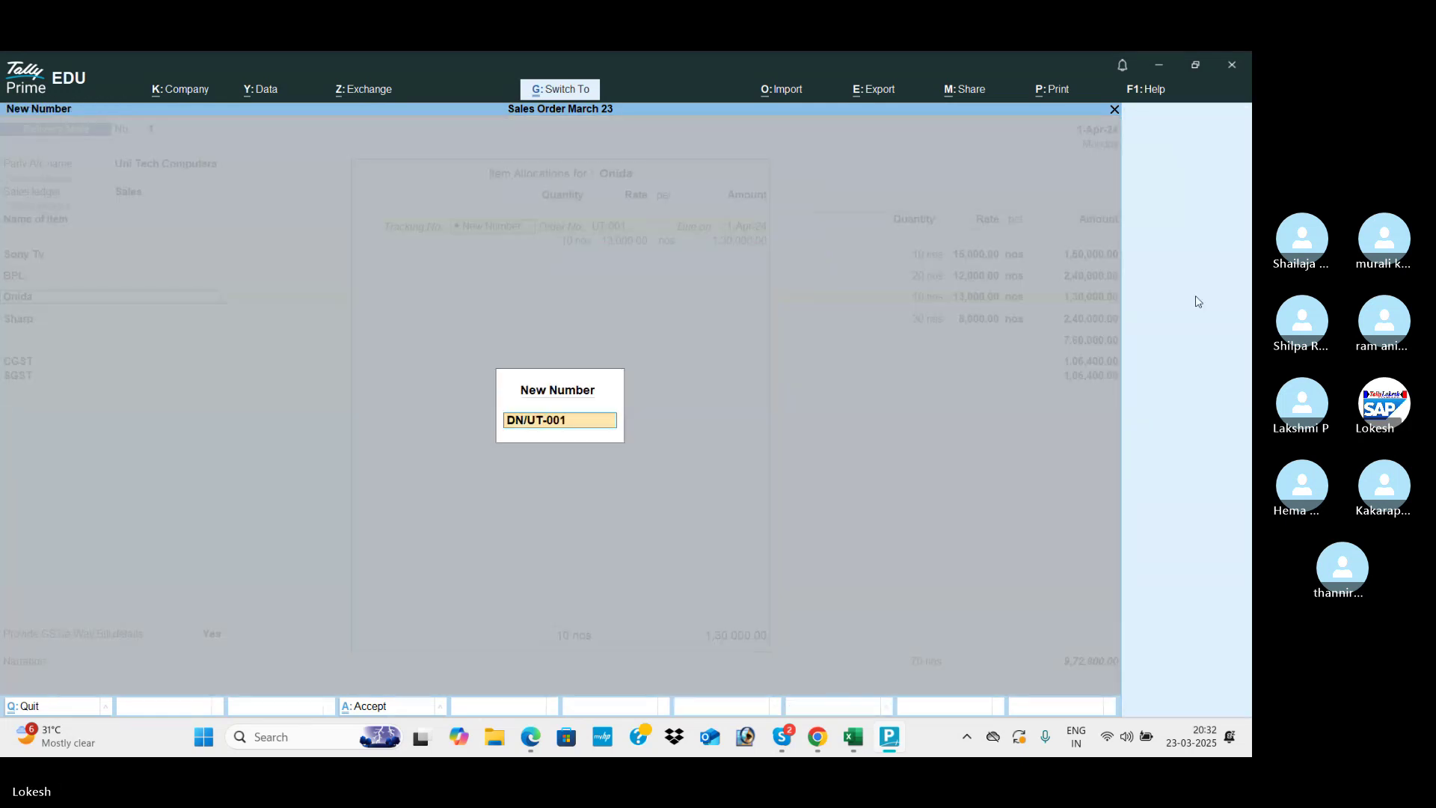
key(Return)
key(Return)
key(Return)
key(Return)
key(Return)
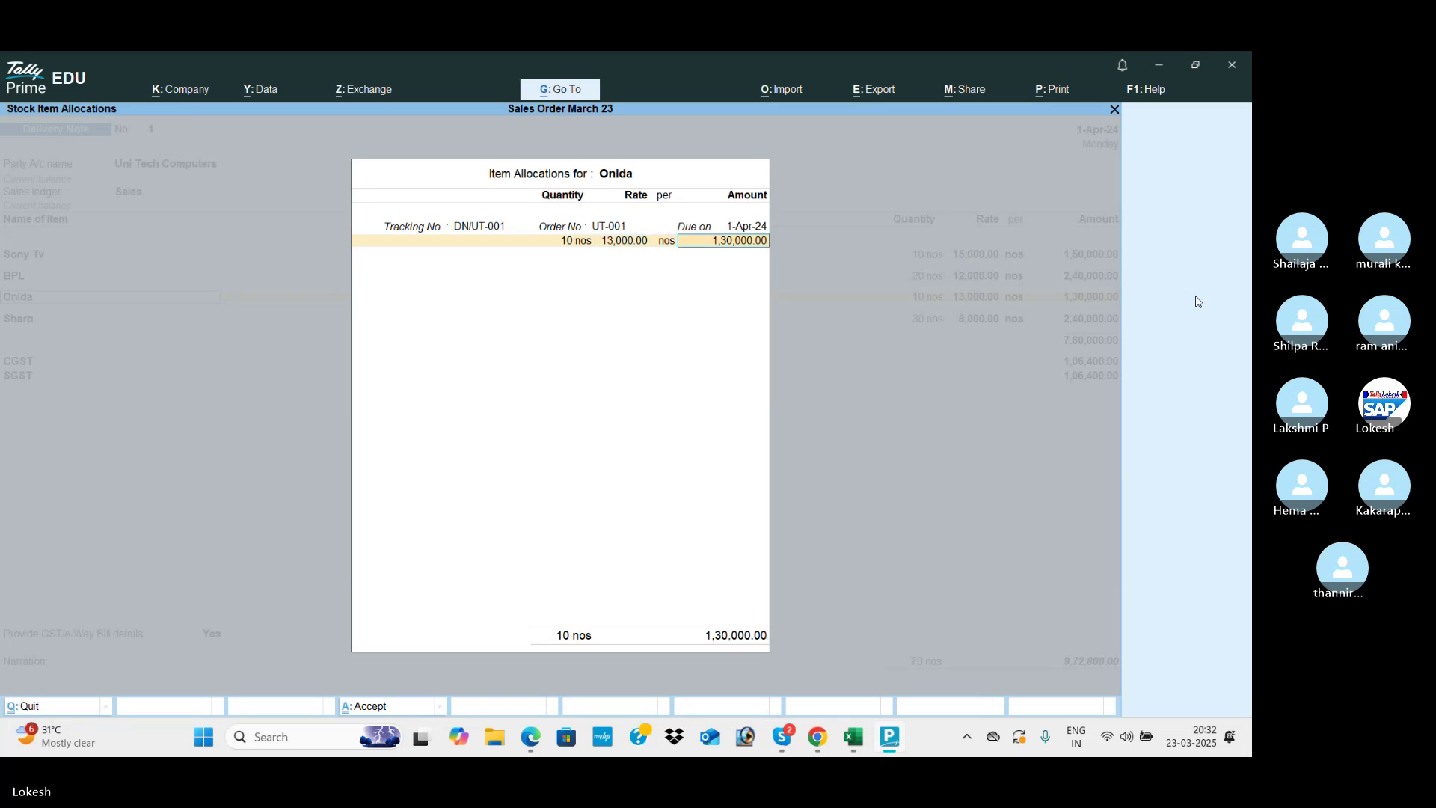
key(Return)
key(Return)
- Give the Sharp allocation the new tracking number DN/UT-001
key(Return)
key(Return)
key(Up)
key(Return)
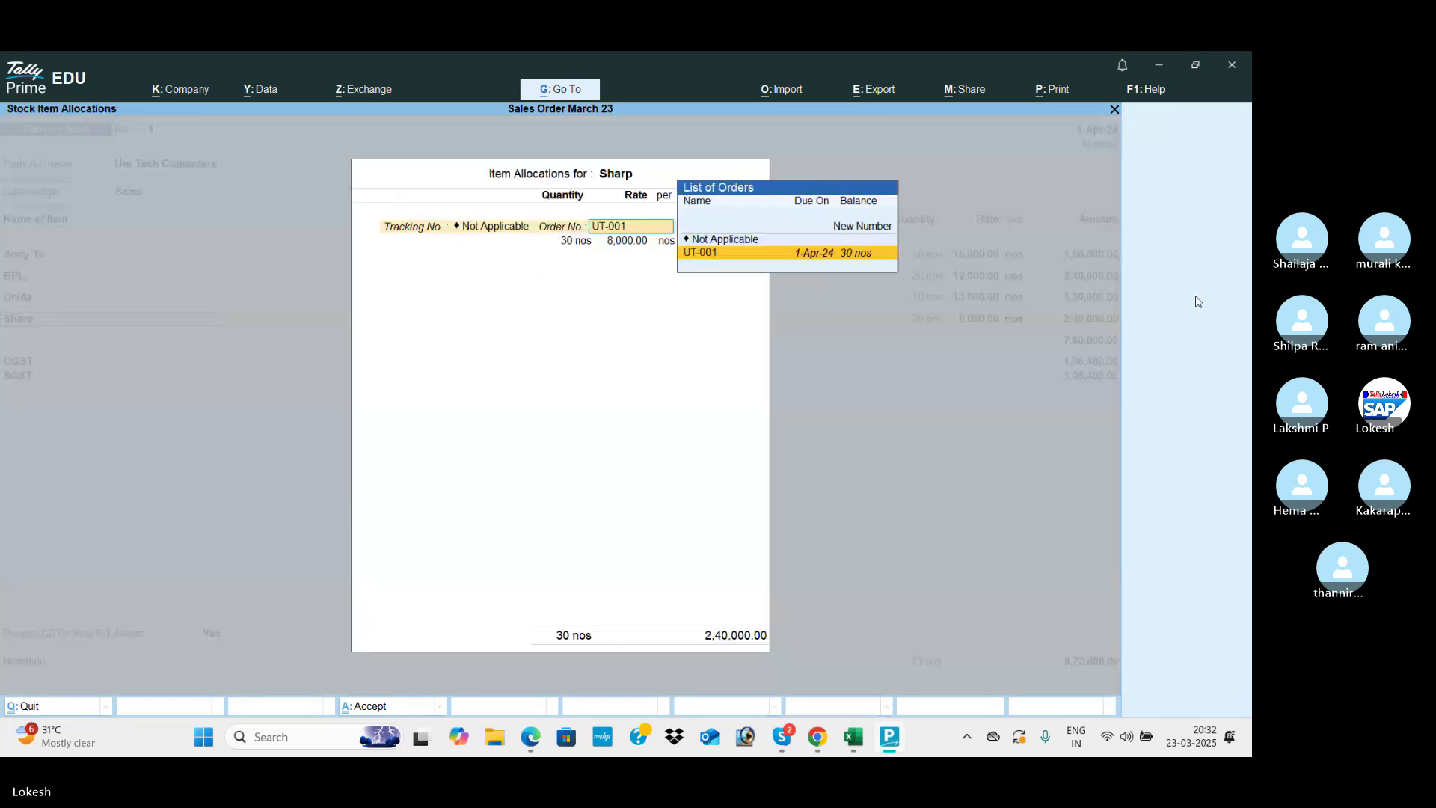
key(BackSpace)
key(Up)
key(Return)
text(DN/UT-001)
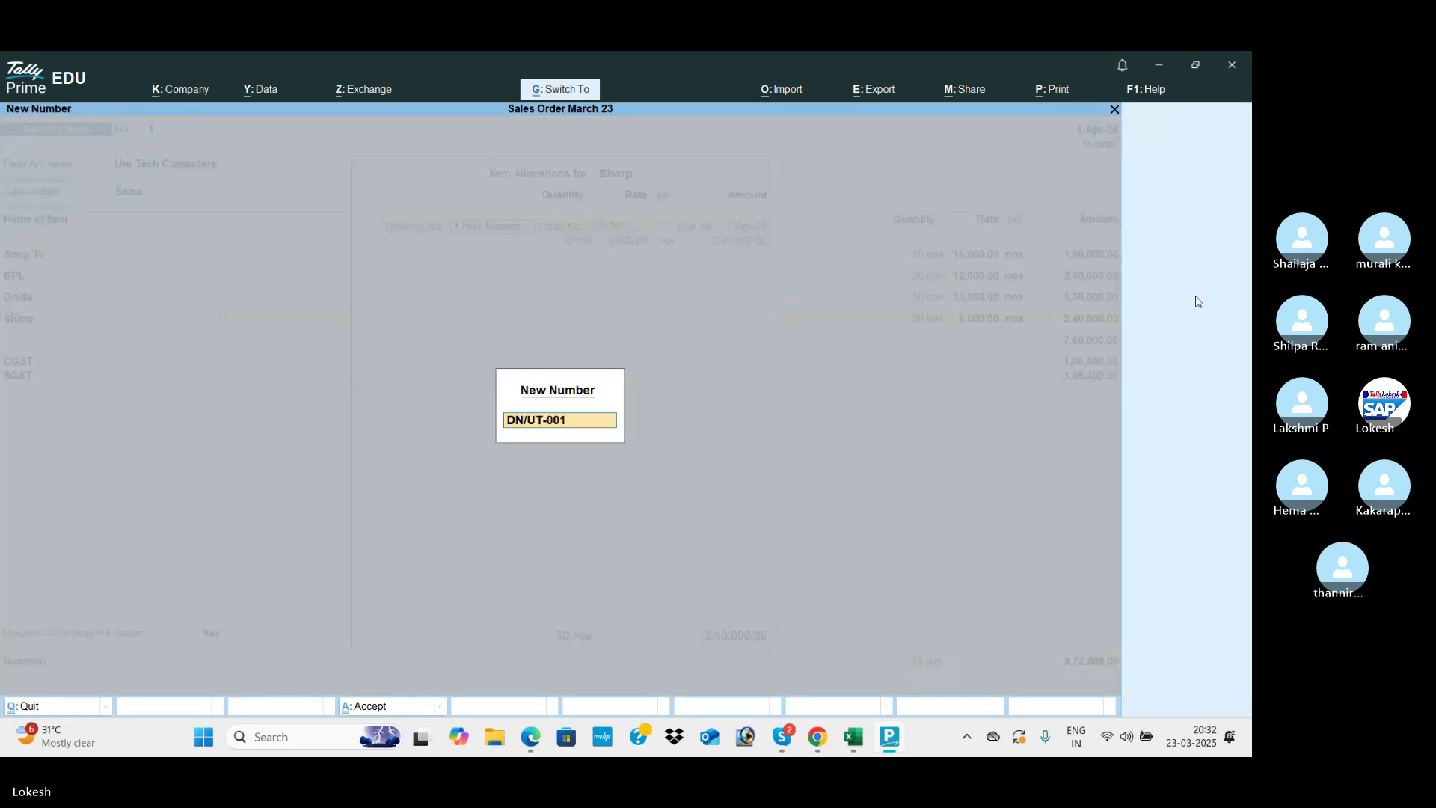
key(Return)
- Keep order UT-001, the quantity and the rate for Sharp, and end its allocation list
key(Return)
key(Return)
key(Return)
key(Return)
key(Return)
key(Return)
key(Return)
key(Return)
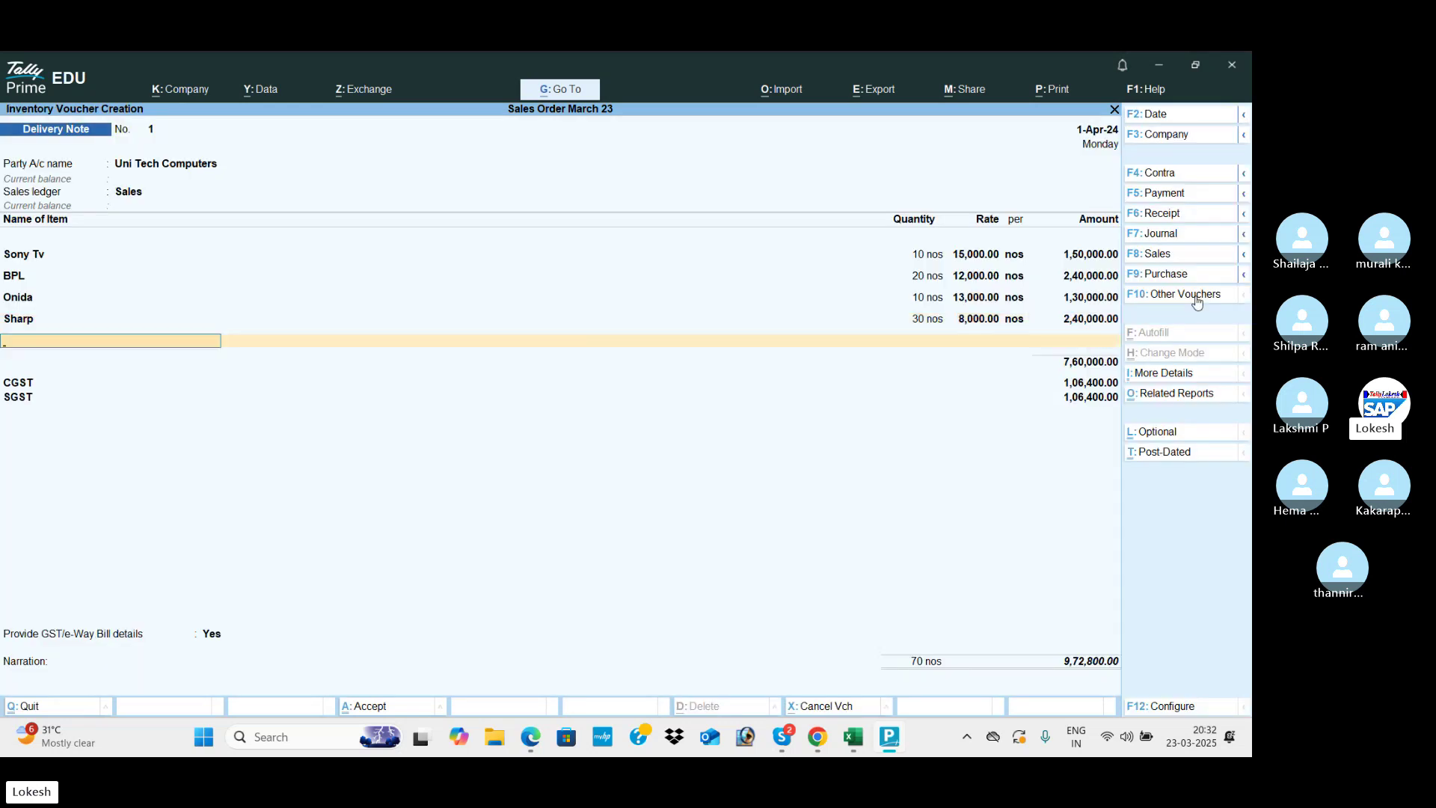
- Save the delivery note and decline sending its details for e-Way Bill generation
key(Return)
key(ctrl+a)
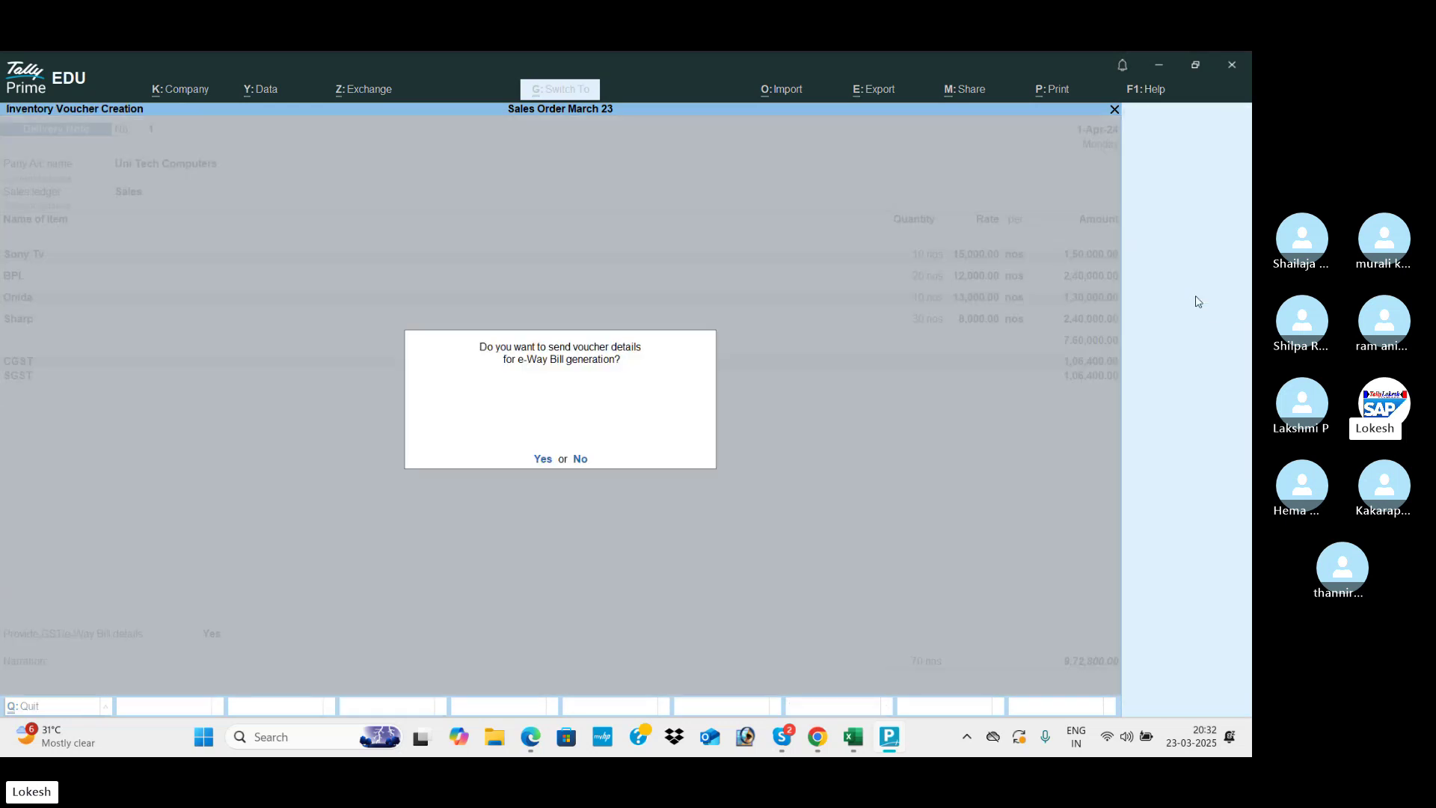
key(n)
- Show the inactive voucher types in the list of types to change to
click(1197, 295)
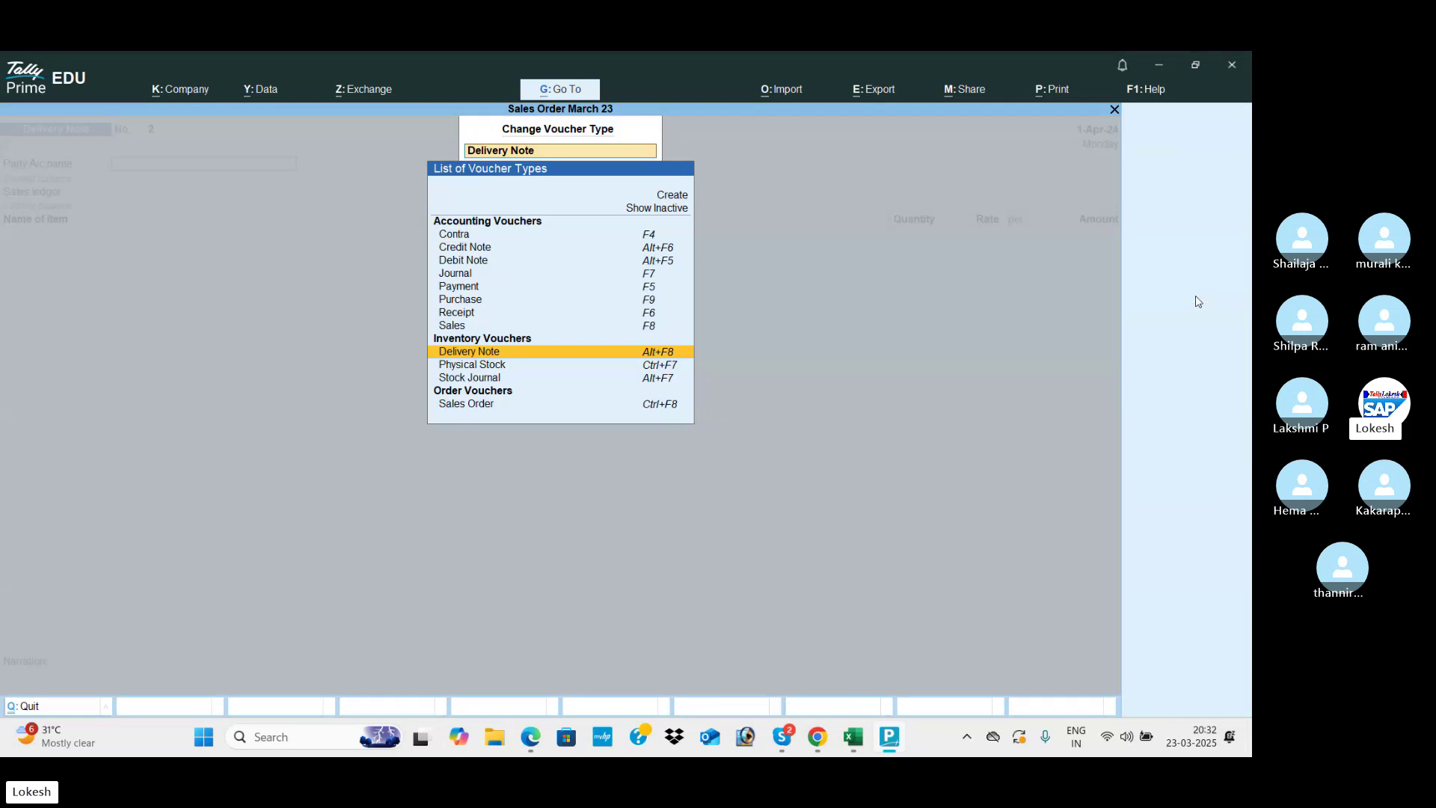
key(Up)
key(Up)
key(Up)
key(Up)
key(Up)
key(Up)
key(Up)
key(Up)
key(Up)
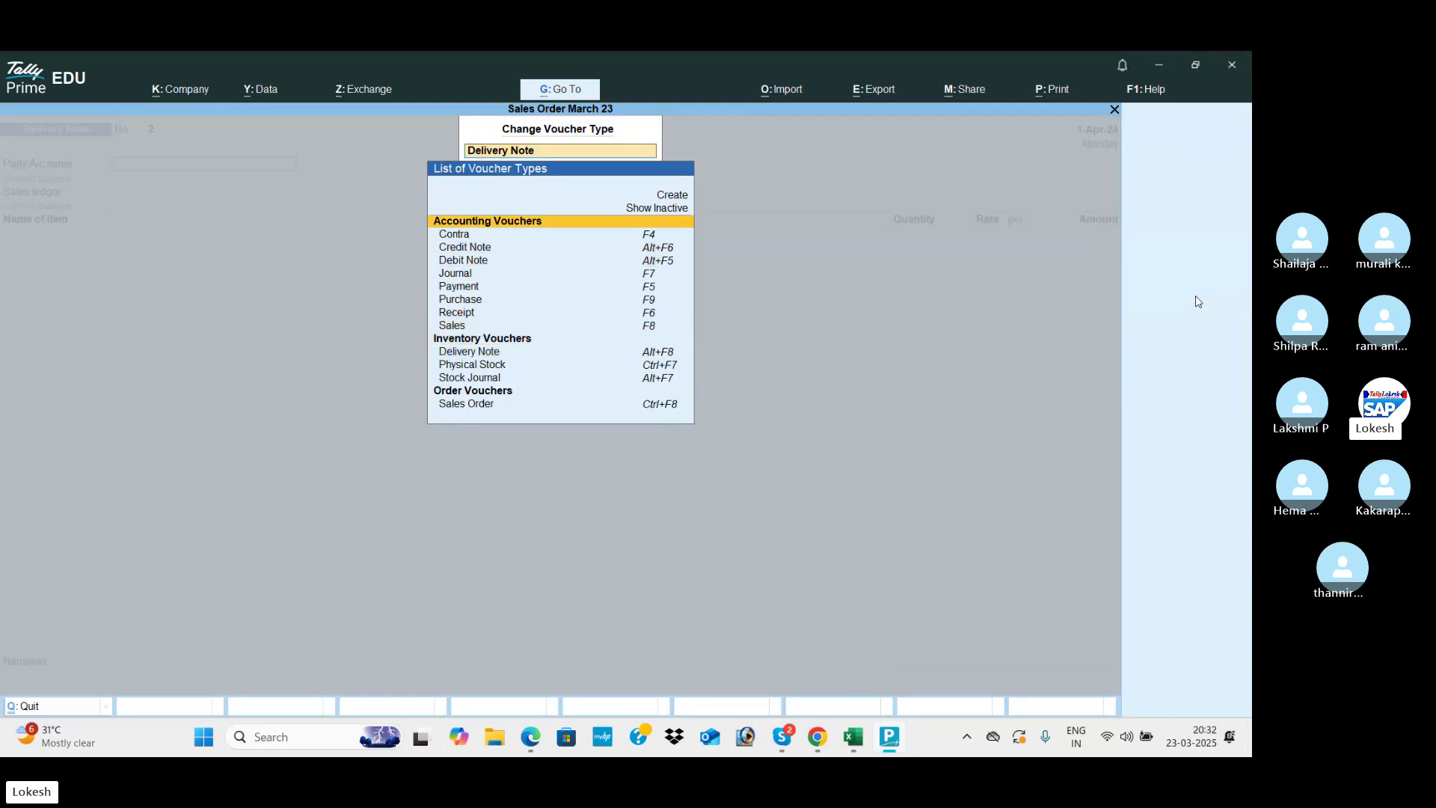
key(Up)
key(Return)
- Activate the Rejections In voucher type and start a new voucher of that type
key(Down)
key(Down)
key(Down)
key(Down)
key(Down)
key(Down)
key(Down)
key(Down)
key(Down)
key(Down)
key(Down)
key(Down)
key(Down)
key(Down)
key(Down)
key(Down)
key(Down)
key(Down)
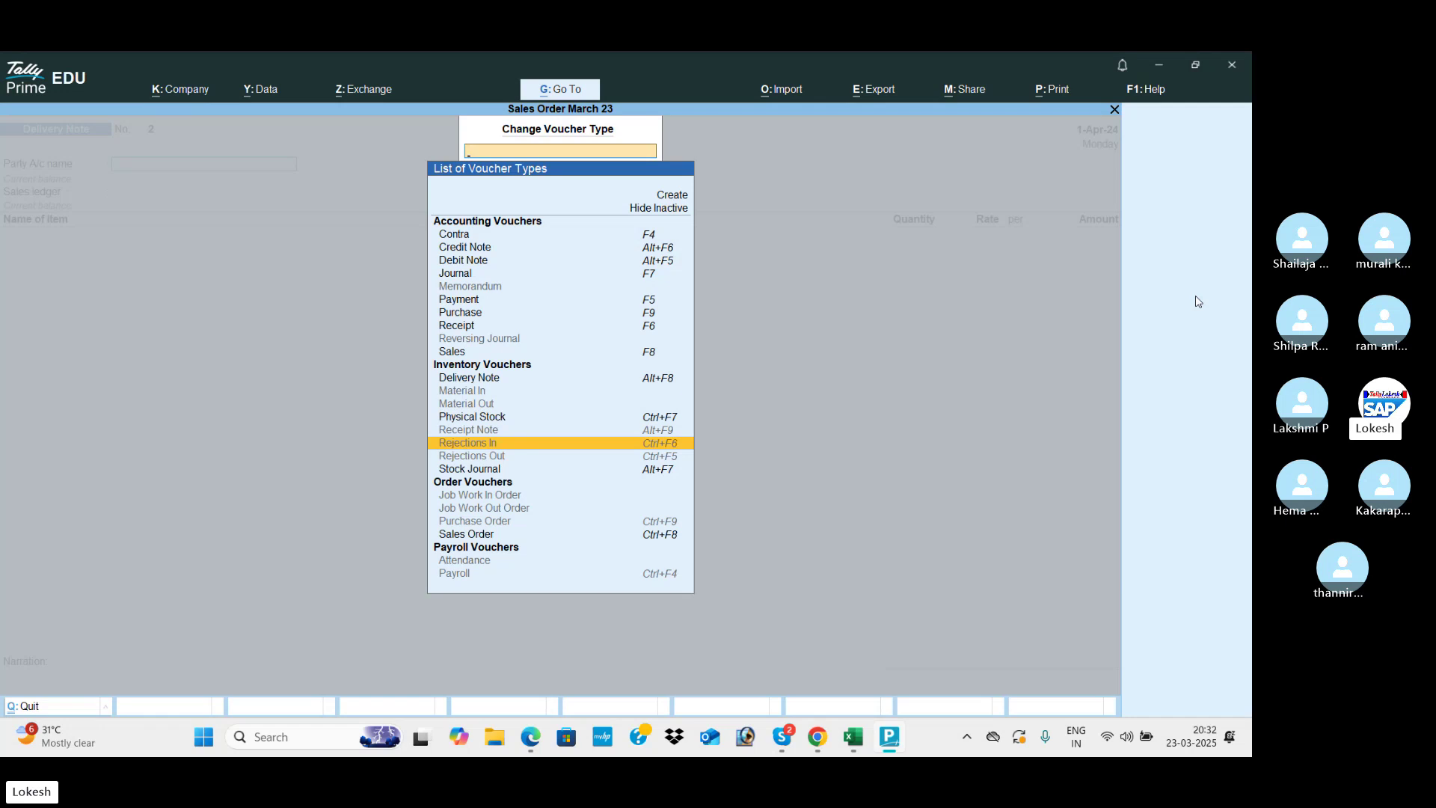
key(Return)
key(Return)
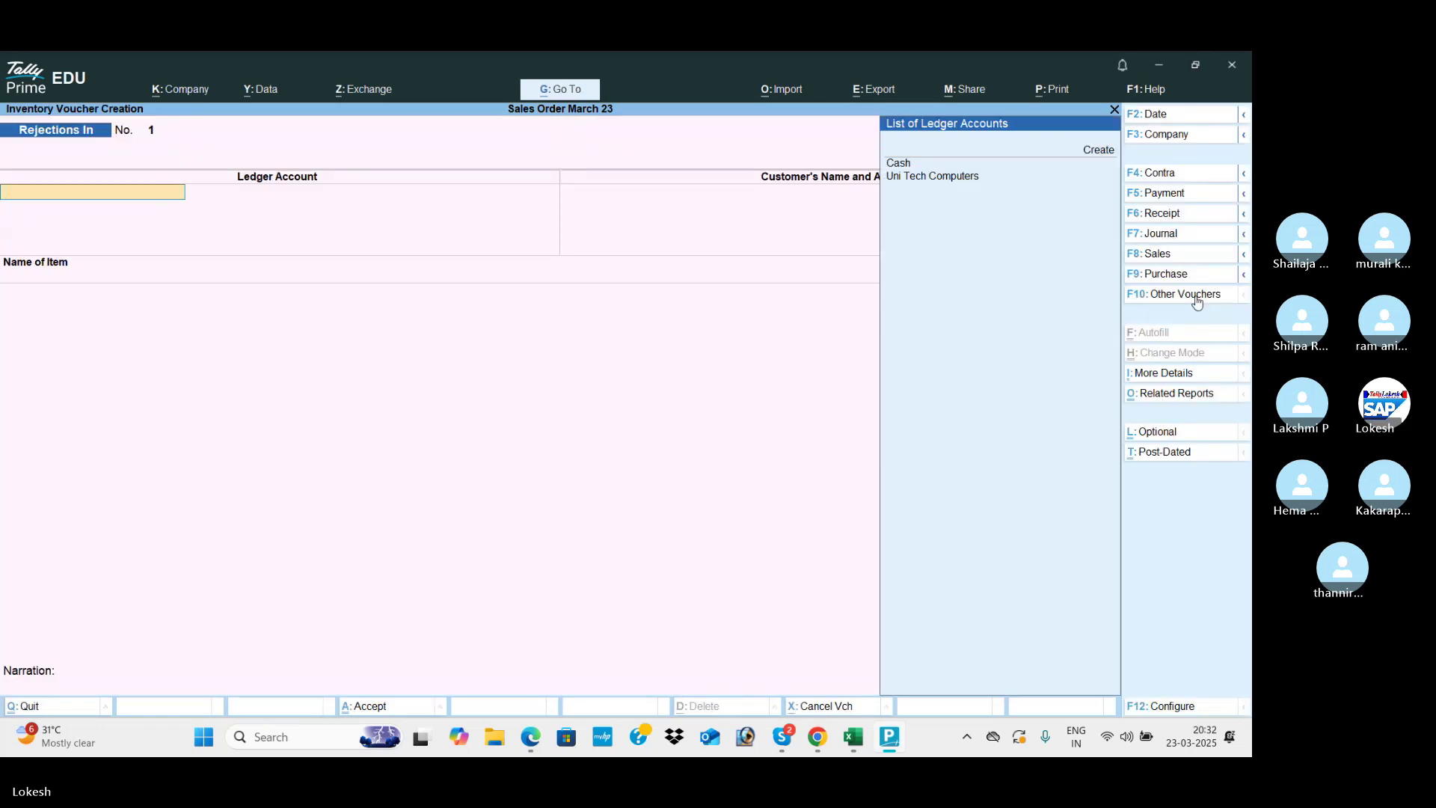
- Set Uni Tech Computers as the ledger account of the Rejections In voucher and keep its customer details
key(Down)
key(Down)
key(Return)
key(Return)
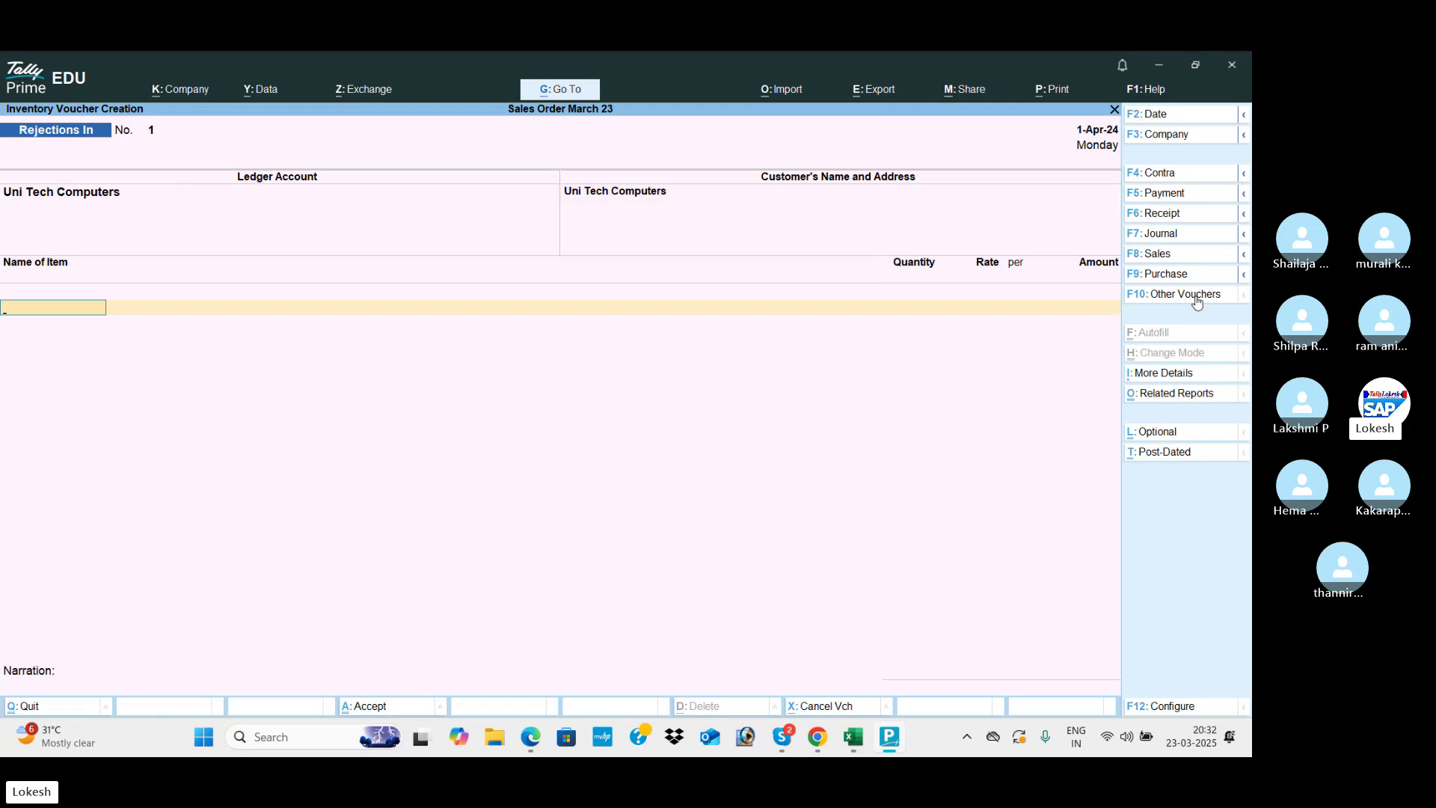
- Add BPL against tracking number DN/UT-001 with a rejected quantity of 5 nos, keeping the linked rate
text(B)
key(Return)
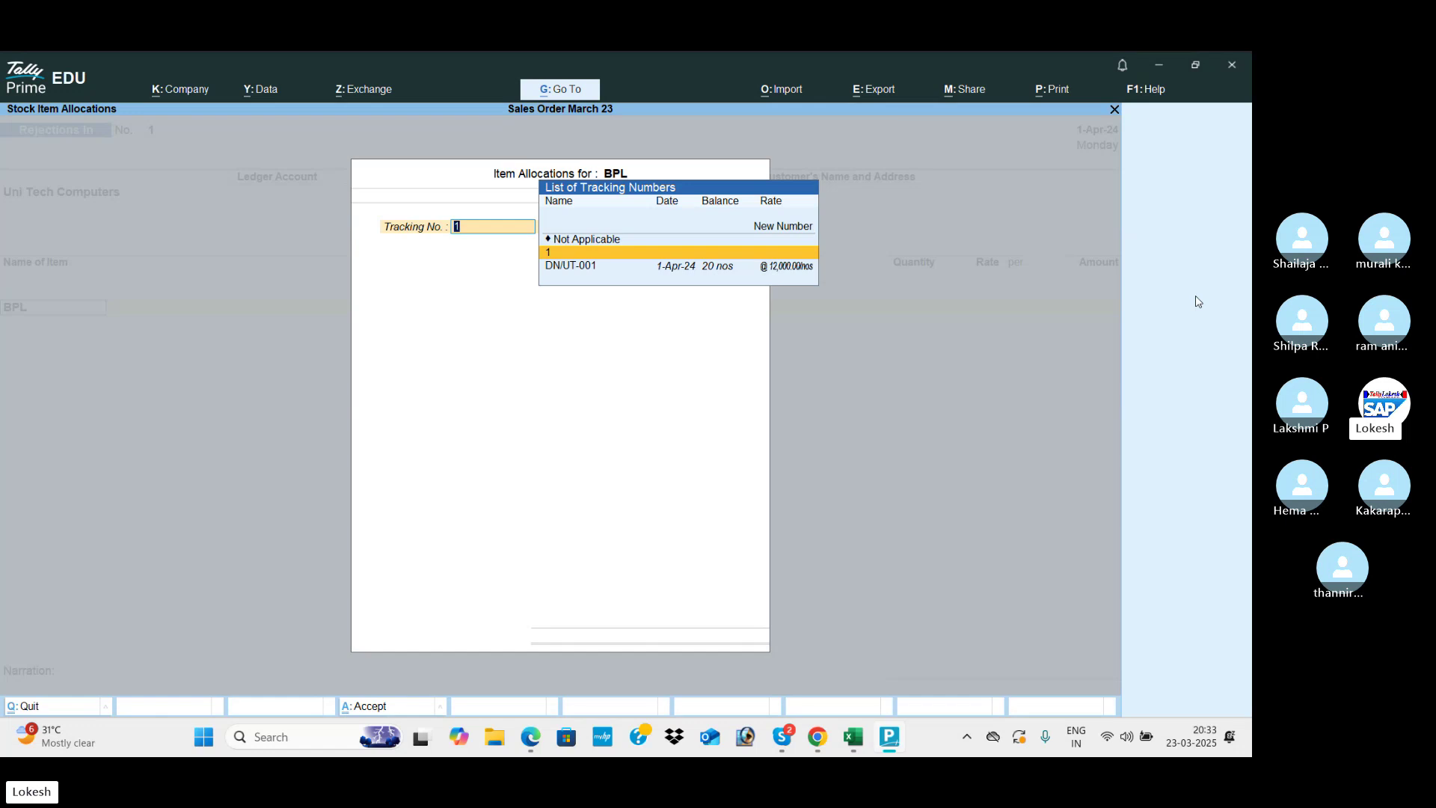
key(Down)
key(Return)
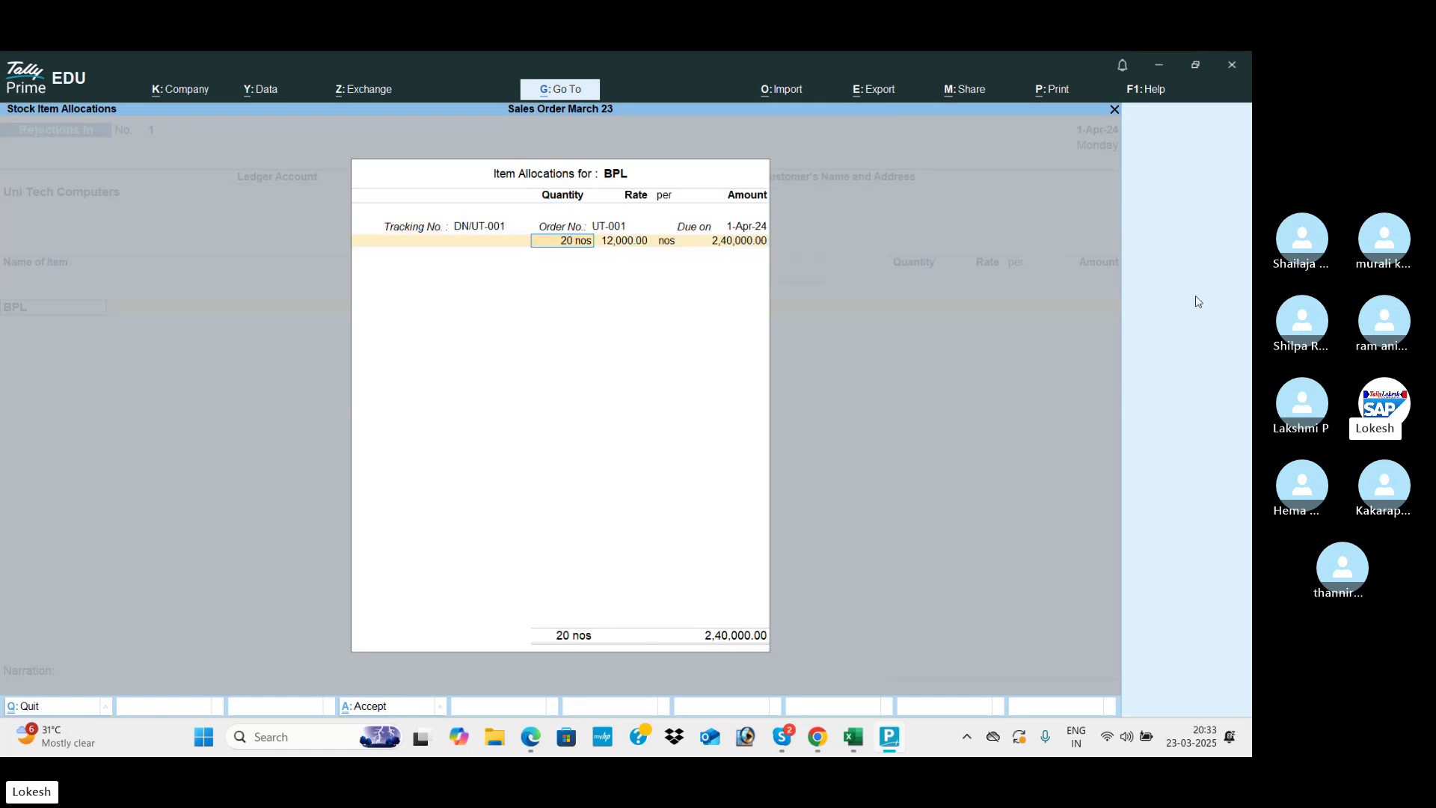
text(5)
key(Return)
key(Return)
key(Return)
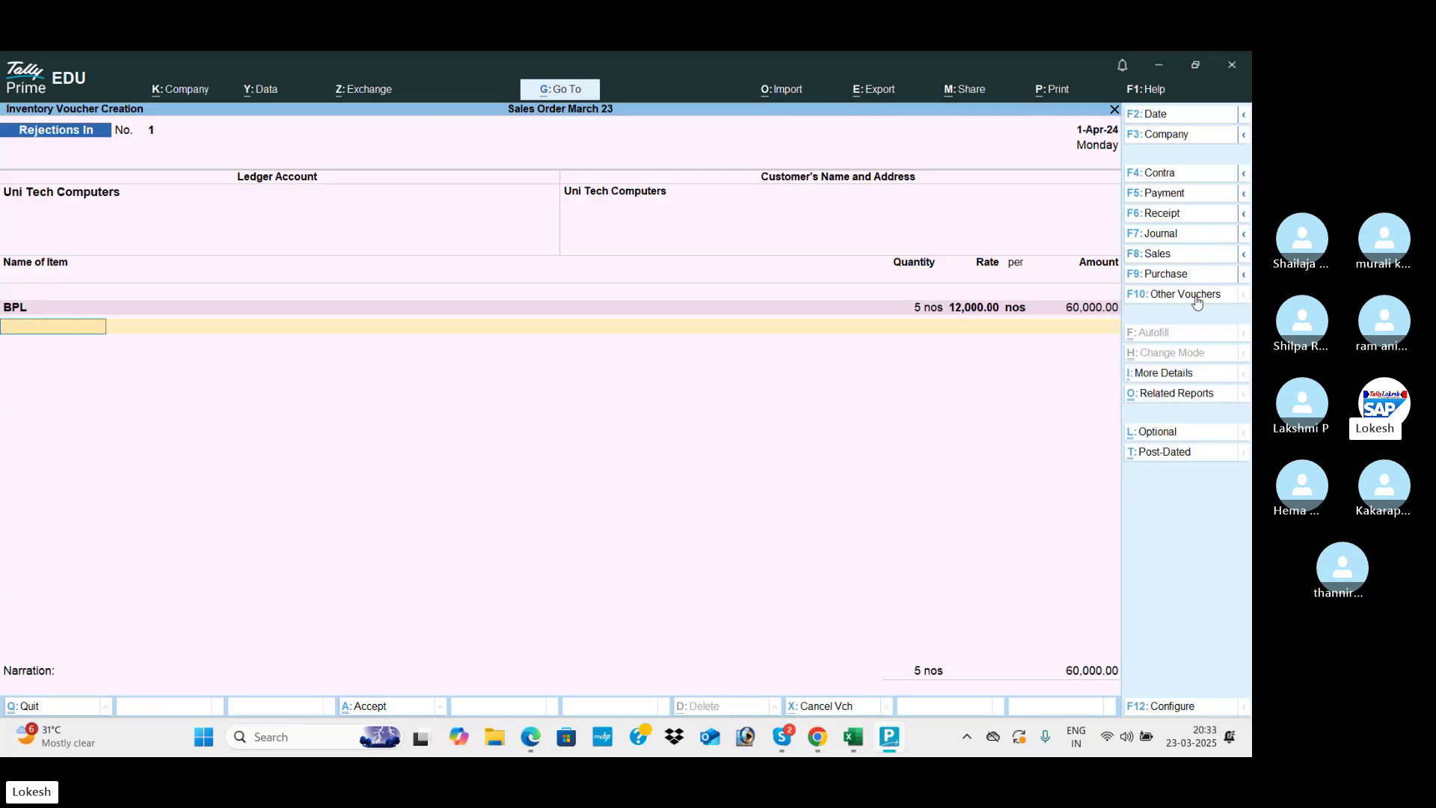
- End the item list without a narration and save the Rejections In voucher
key(Return)
key(Return)
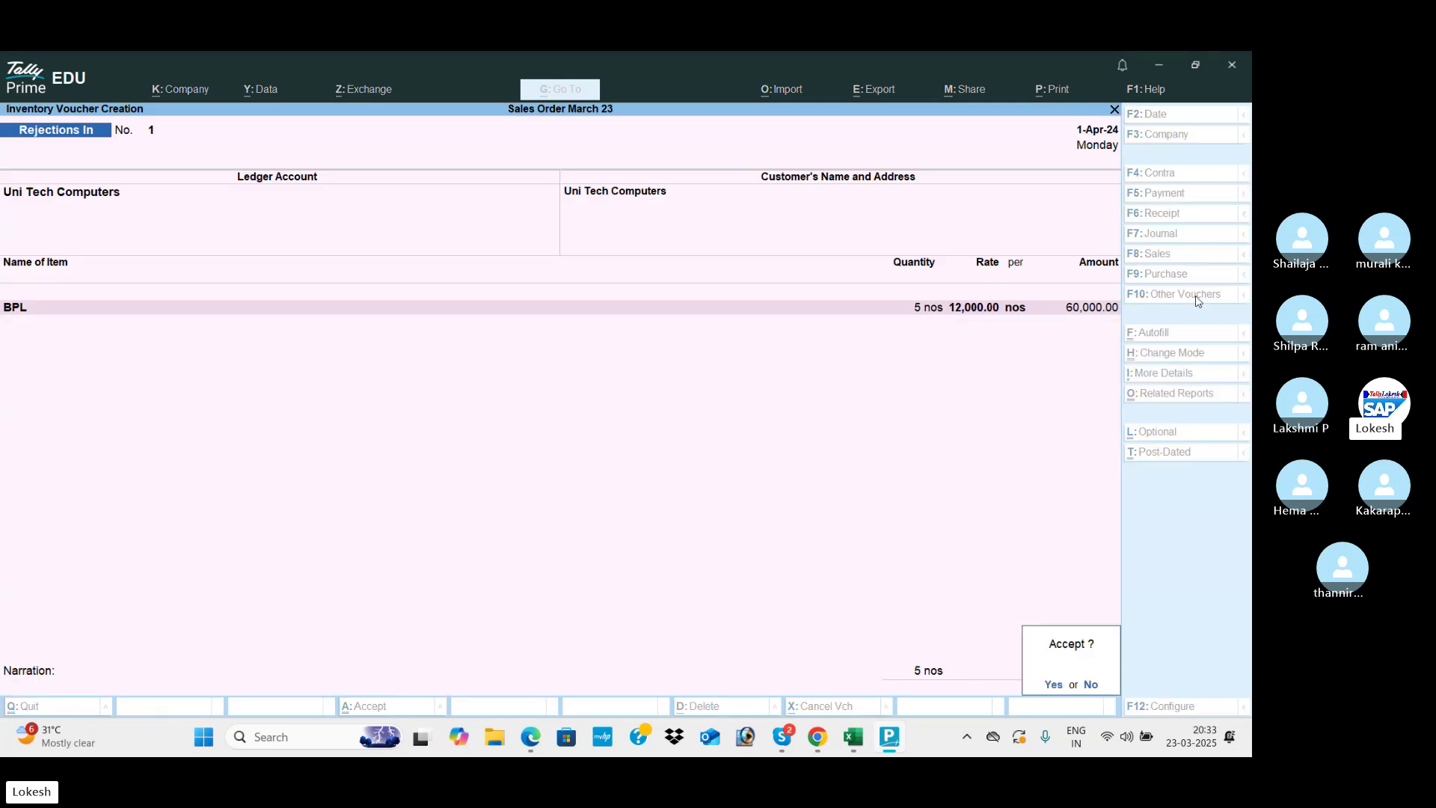
key(Return)
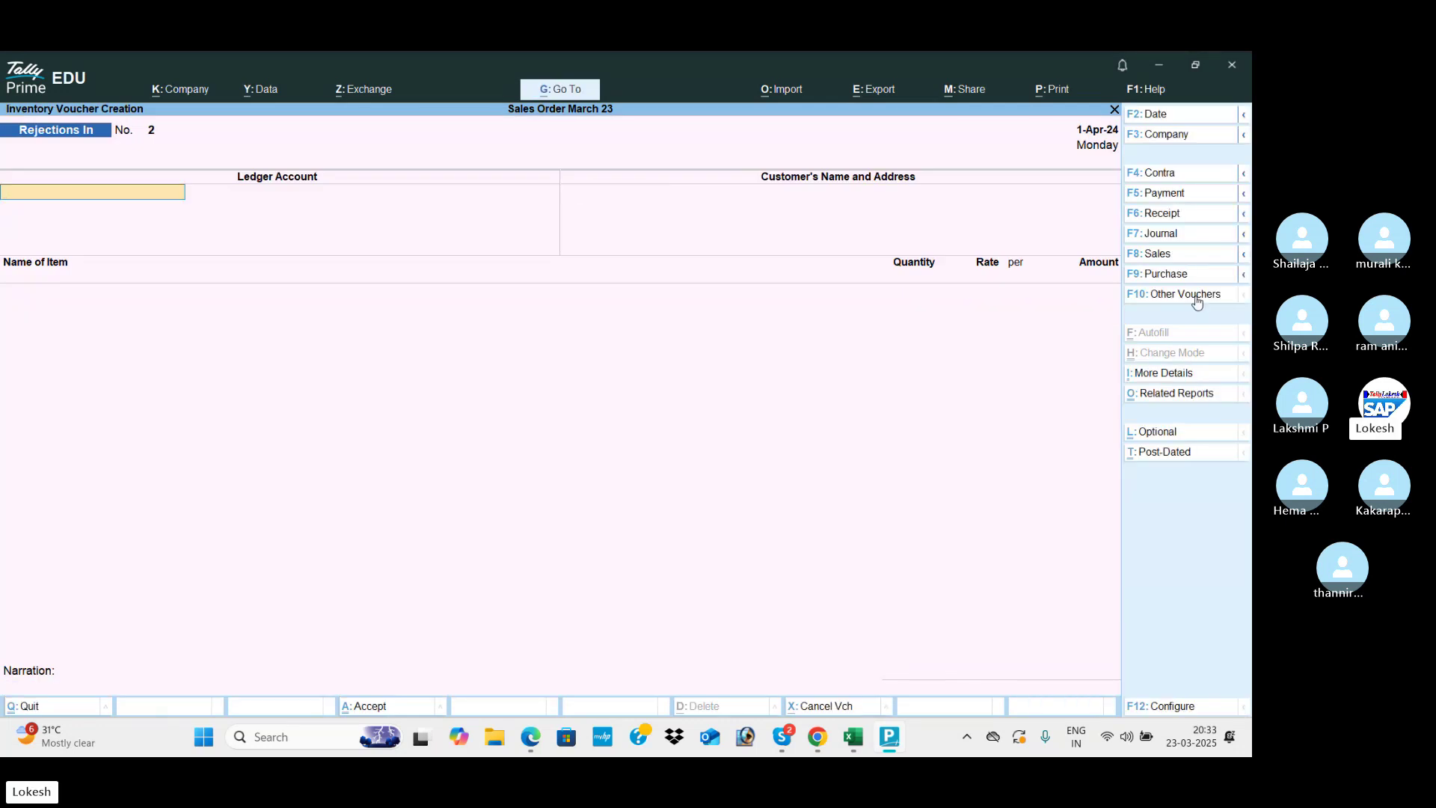
- Start a sales voucher with Uni Tech Computers as the party account
click(1194, 259)
key(Down)
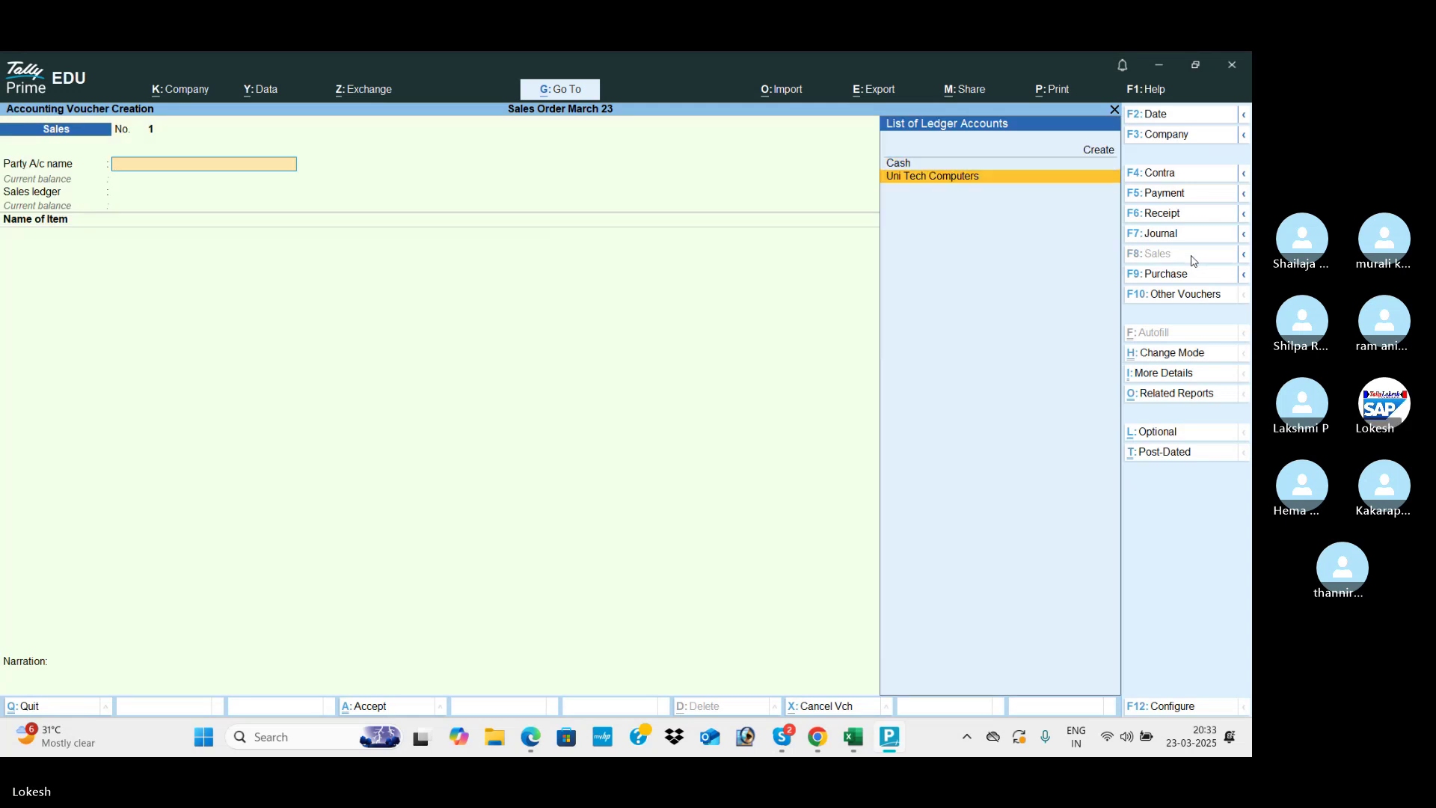
key(Return)
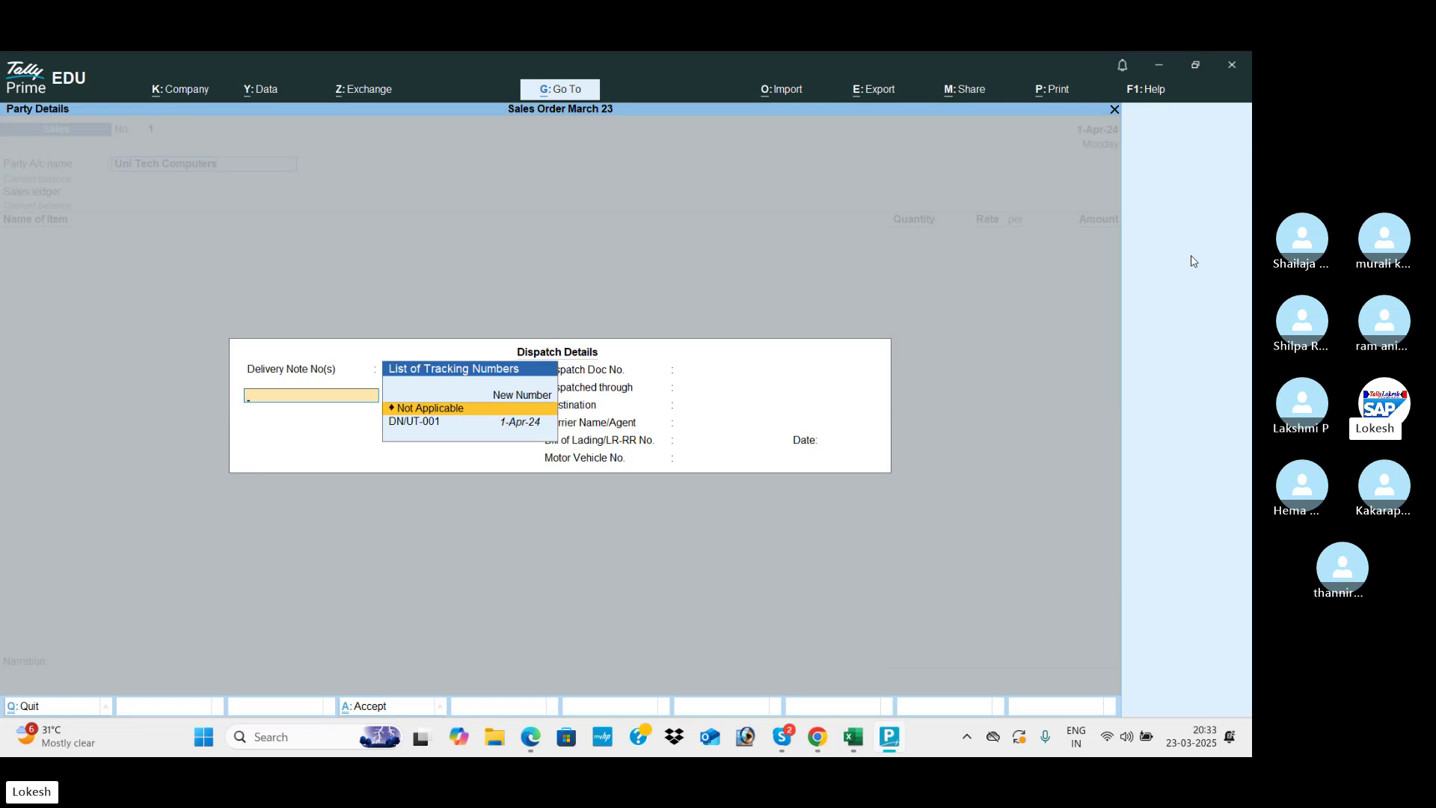
- Link delivery note DN/UT-001 dated 1-Apr-24 to the sales voucher and leave the other dispatch details blank
key(Down)
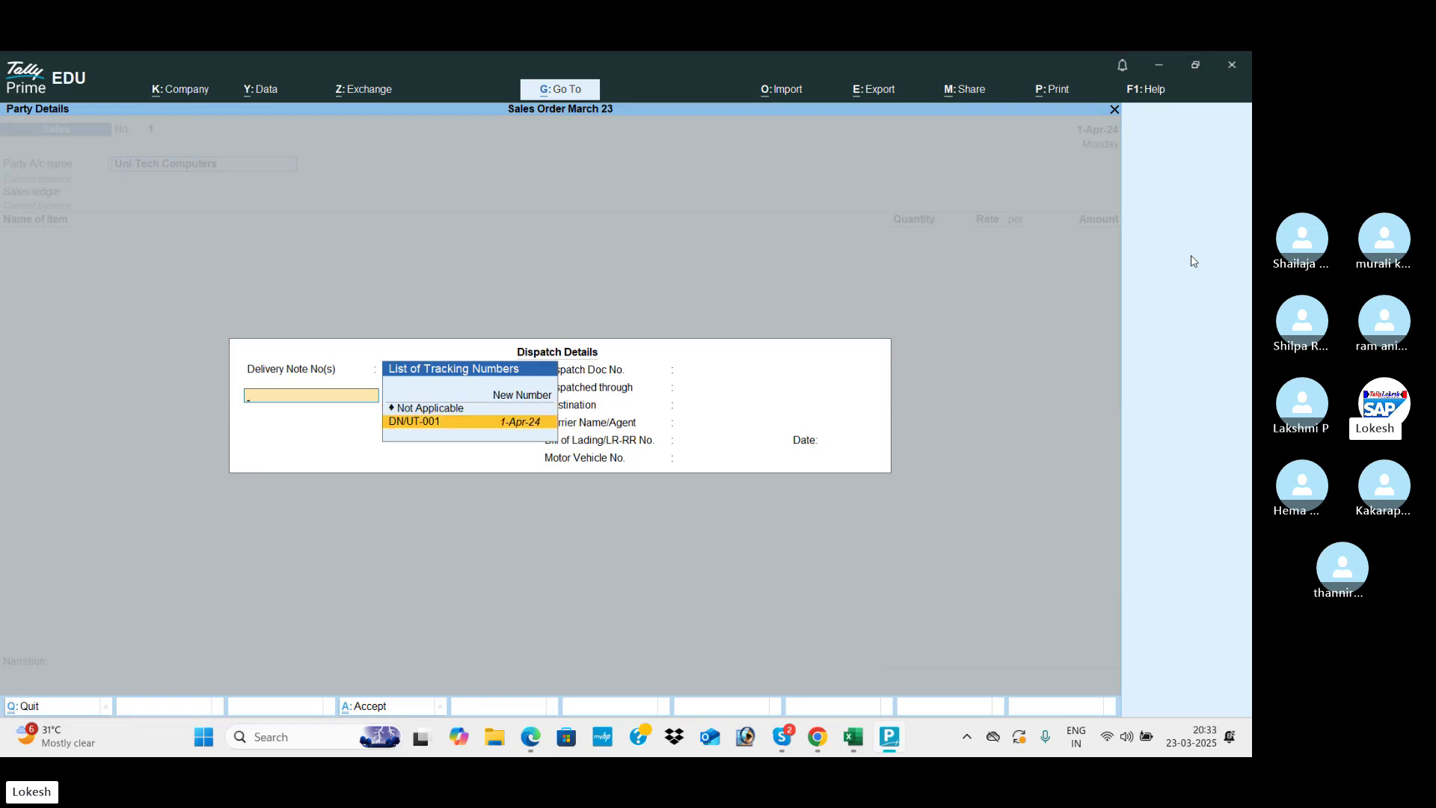
key(Return)
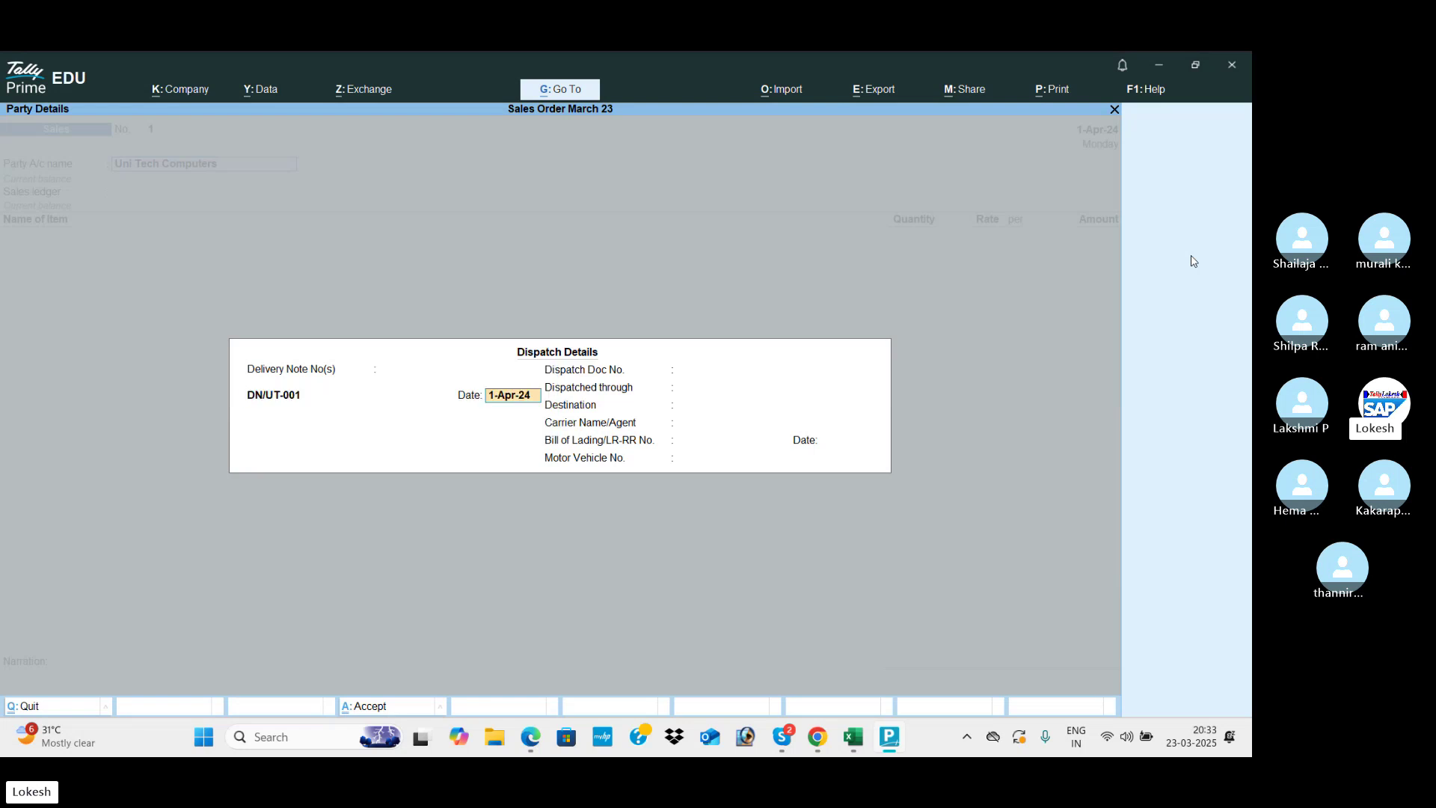
key(Return)
key(Return)
key(Return)
key(Return)
key(Return)
key(Return)
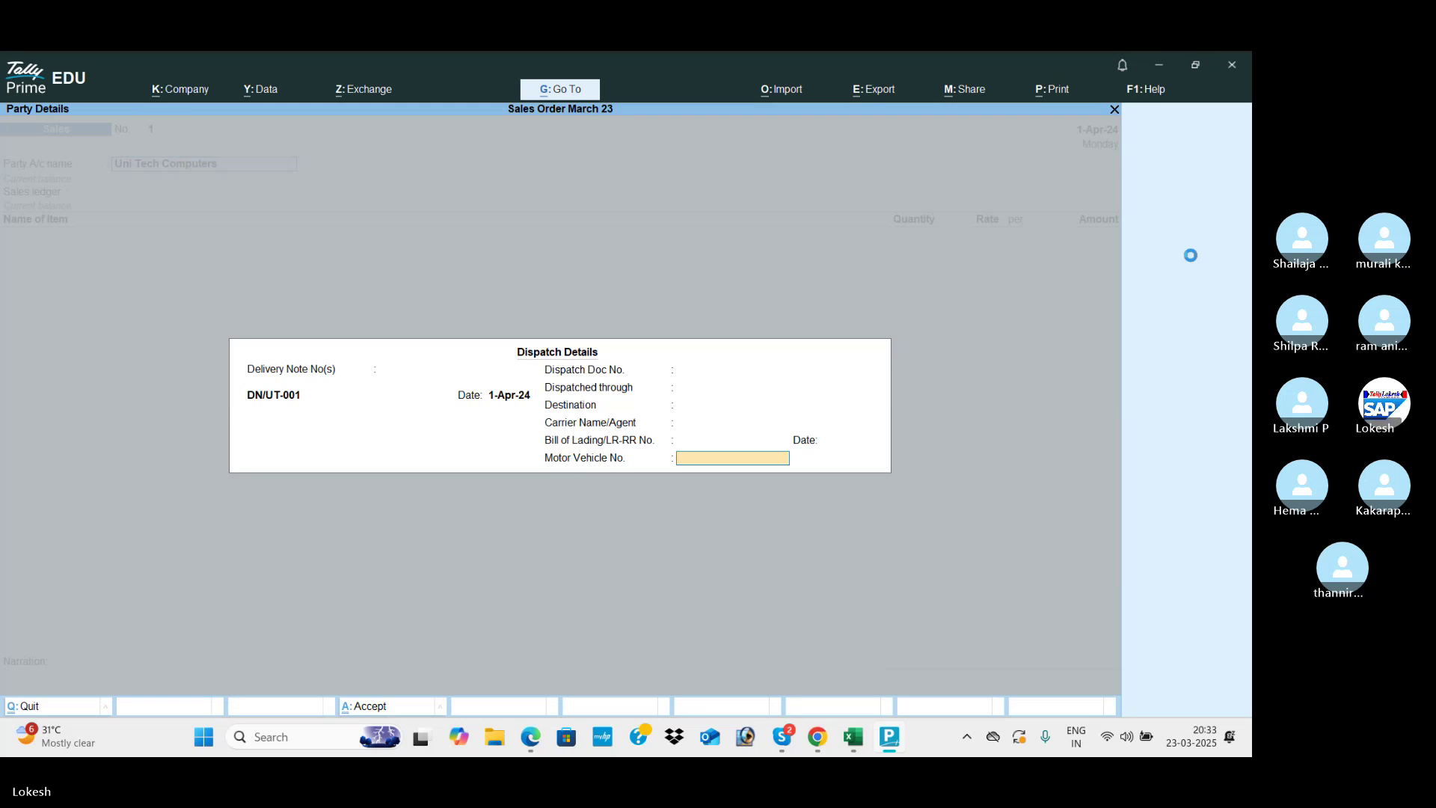
key(Return)
- Accept the remaining party details of the sales voucher unchanged
key(Return)
key(Return)
key(Return)
key(Return)
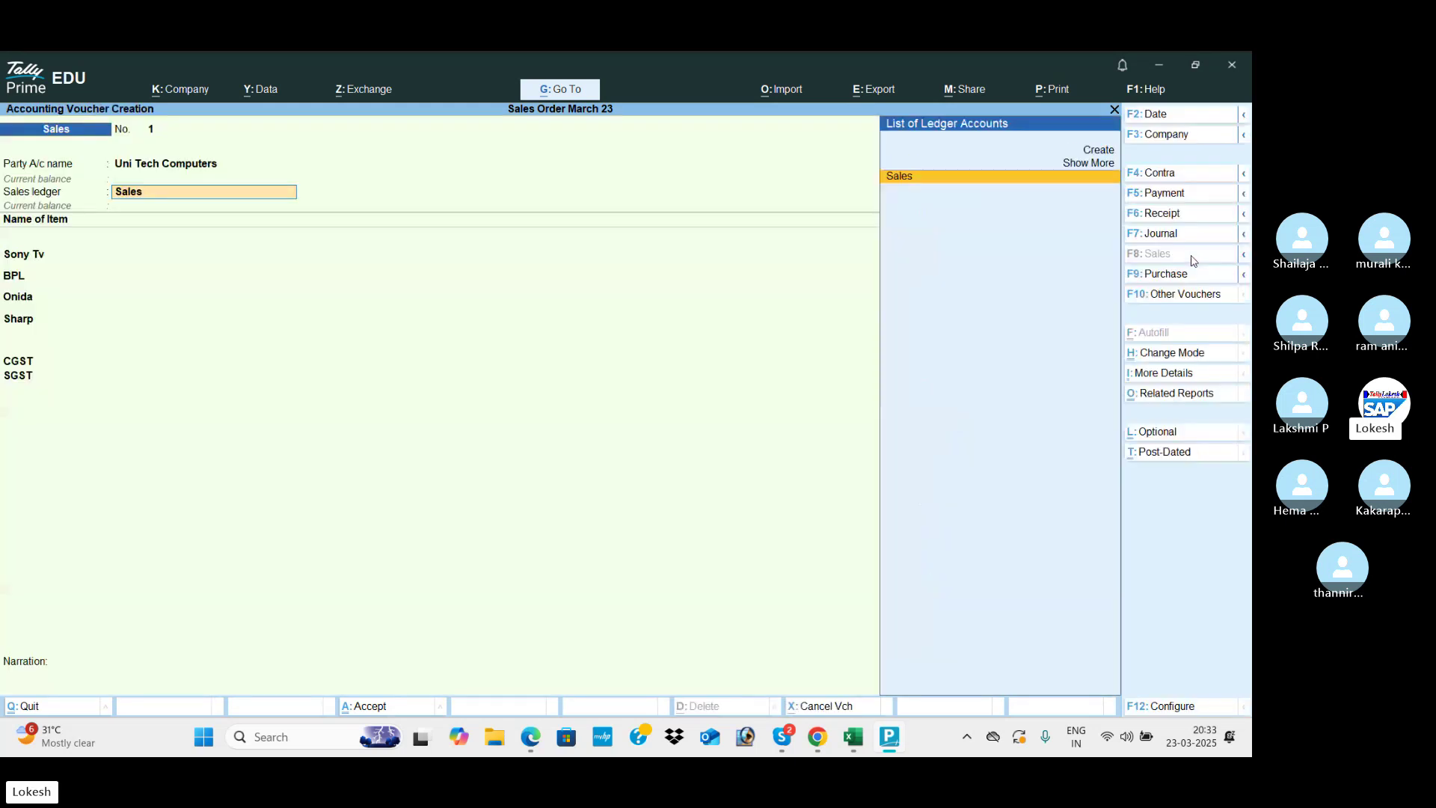
- Keep Sales as the sales ledger and save the sales voucher, declining e-Way Bill generation
key(Return)
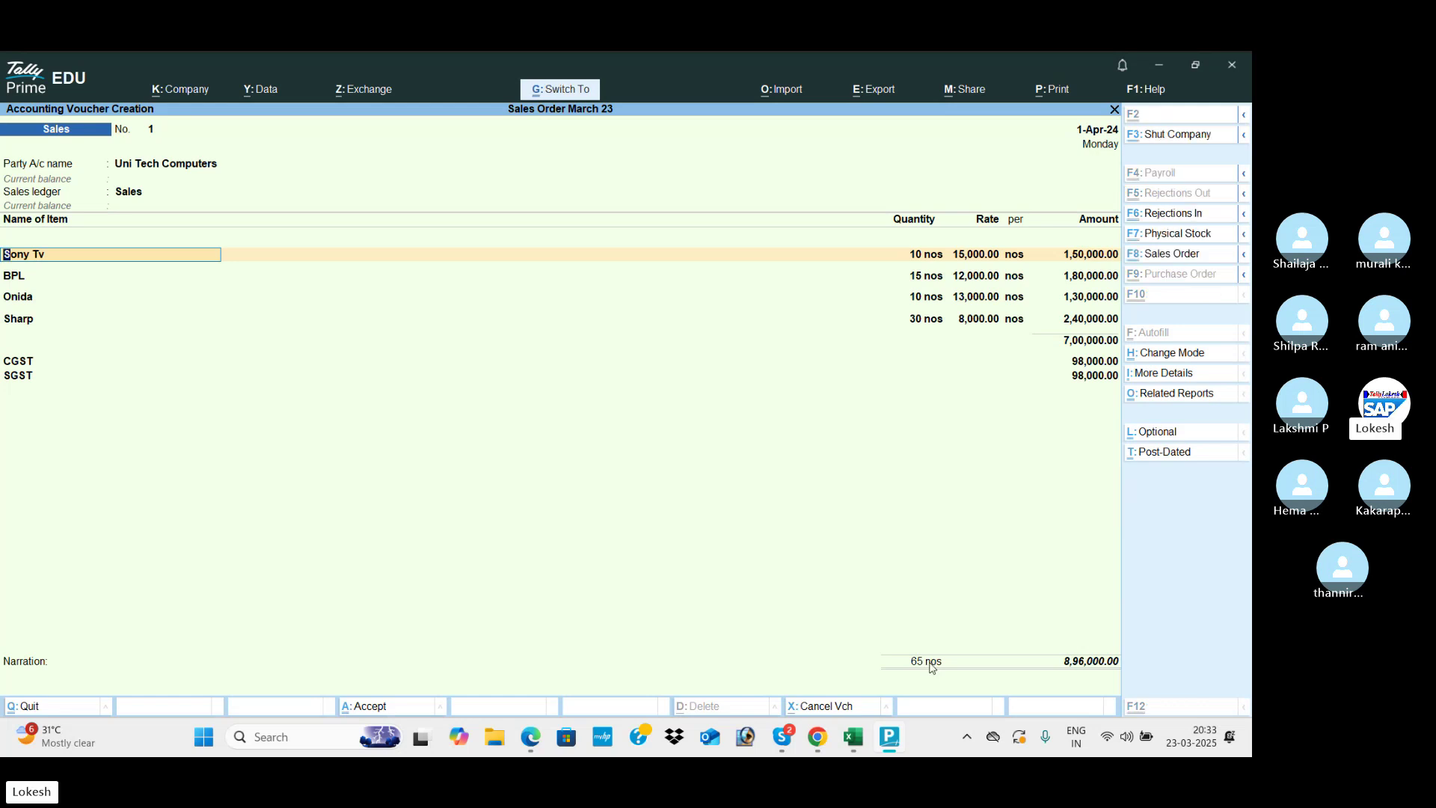
key(ctrl+a)
key(n)
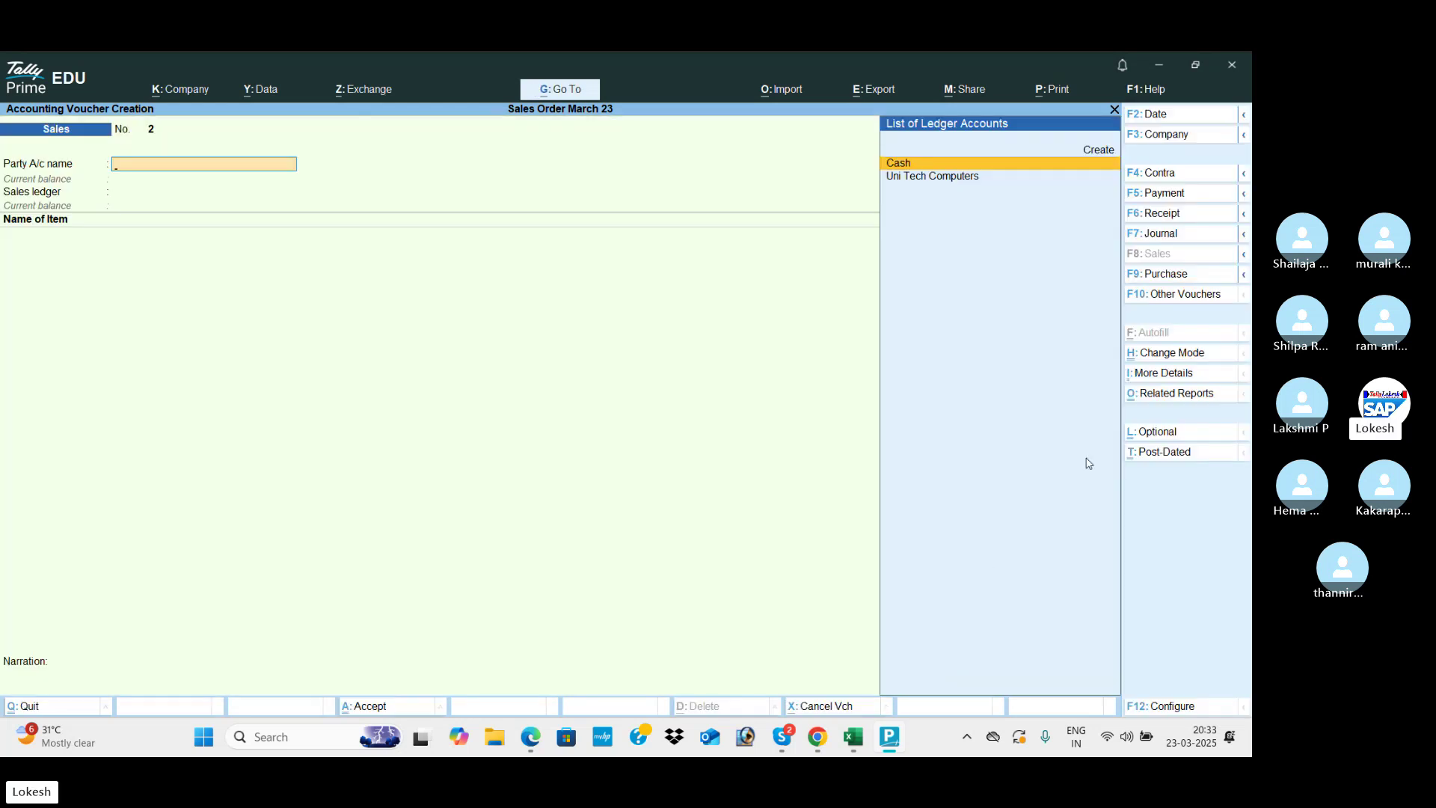
- Change the voucher type to Credit Note
click(1194, 295)
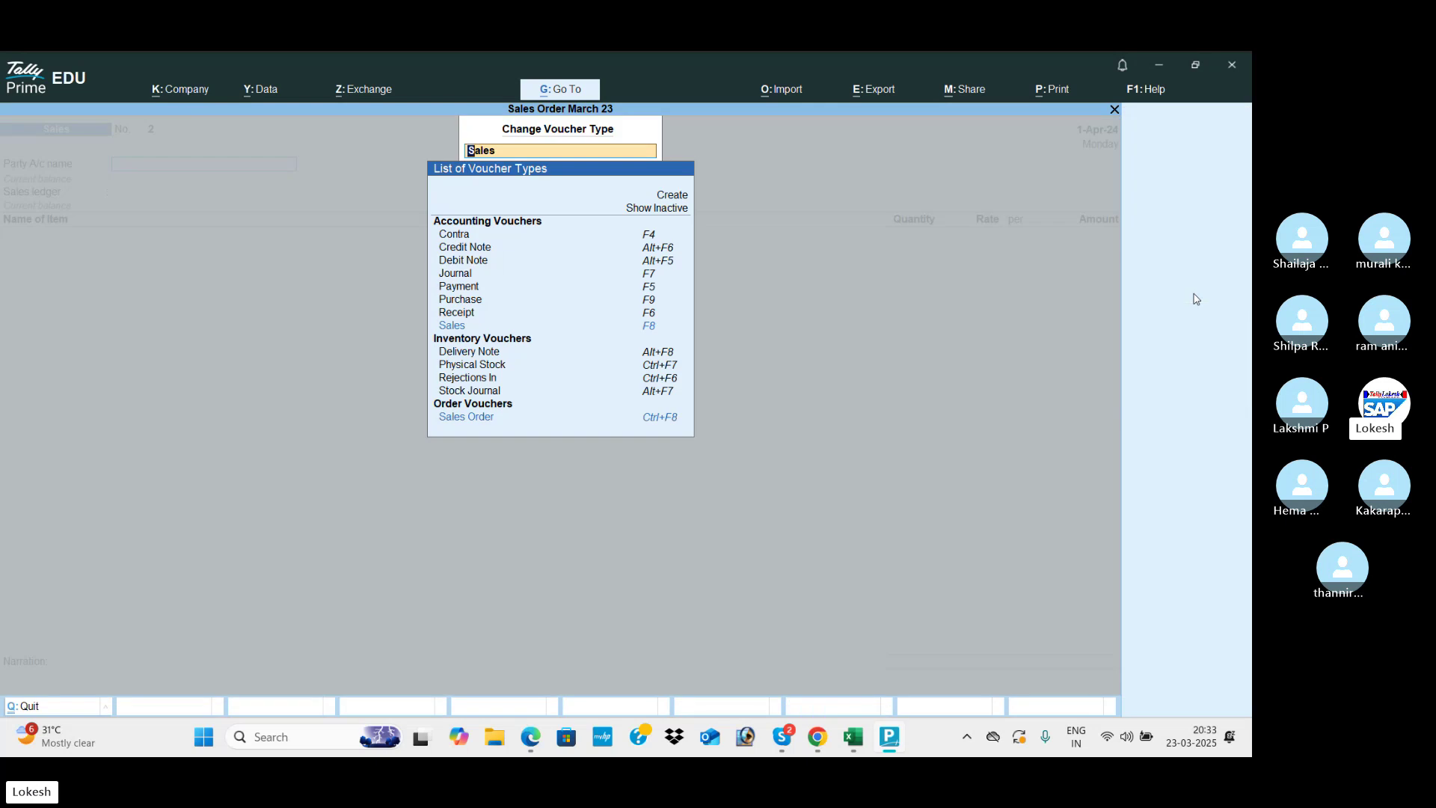
key(Down)
key(Down)
key(Down)
key(Down)
key(Down)
key(Up)
key(Up)
key(Up)
key(Up)
key(Up)
key(Up)
key(Up)
key(Up)
key(Up)
key(Up)
key(Up)
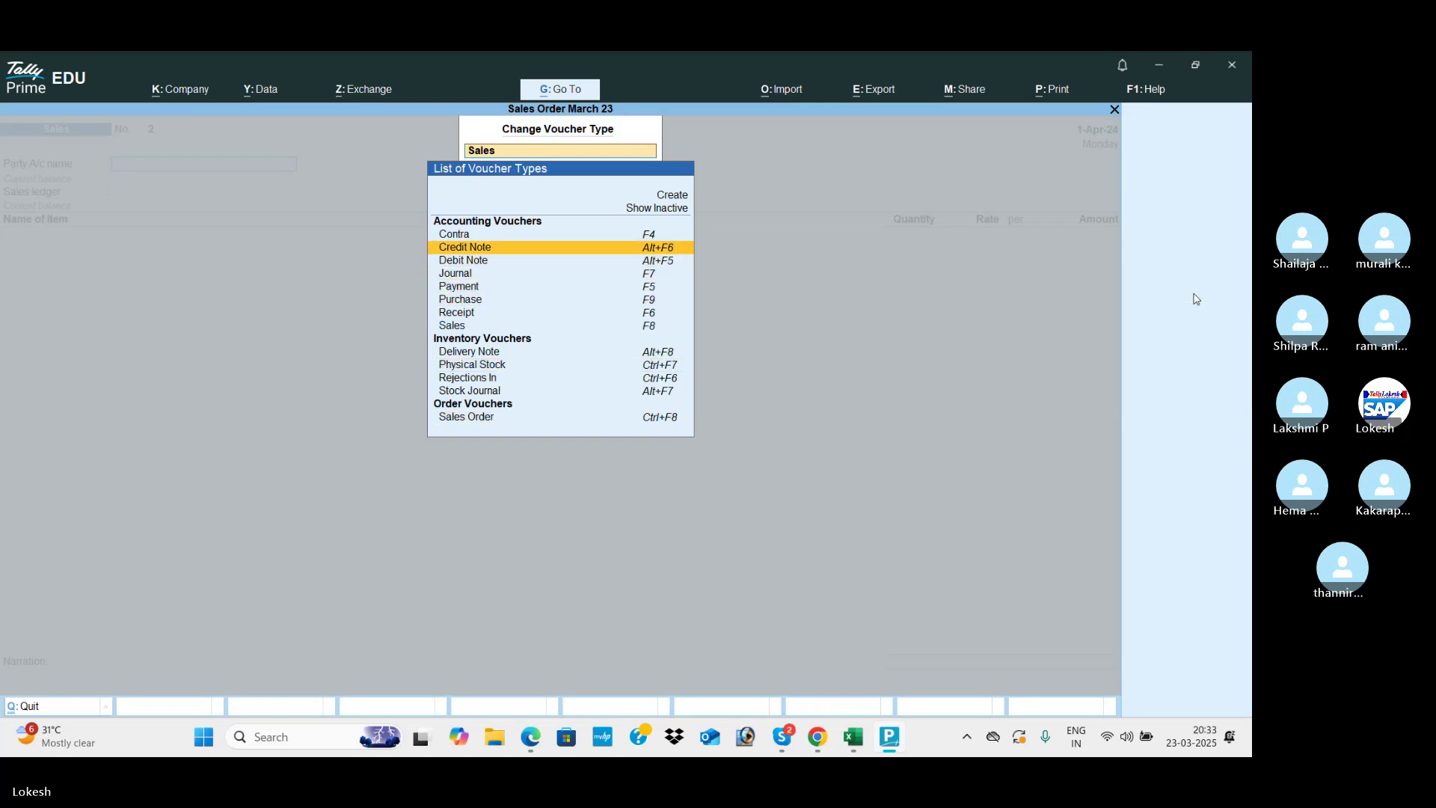
key(Return)
- Set Uni Tech Computers as the credit note's party and its tracking number to Not Applicable
key(Down)
key(Return)
key(Return)
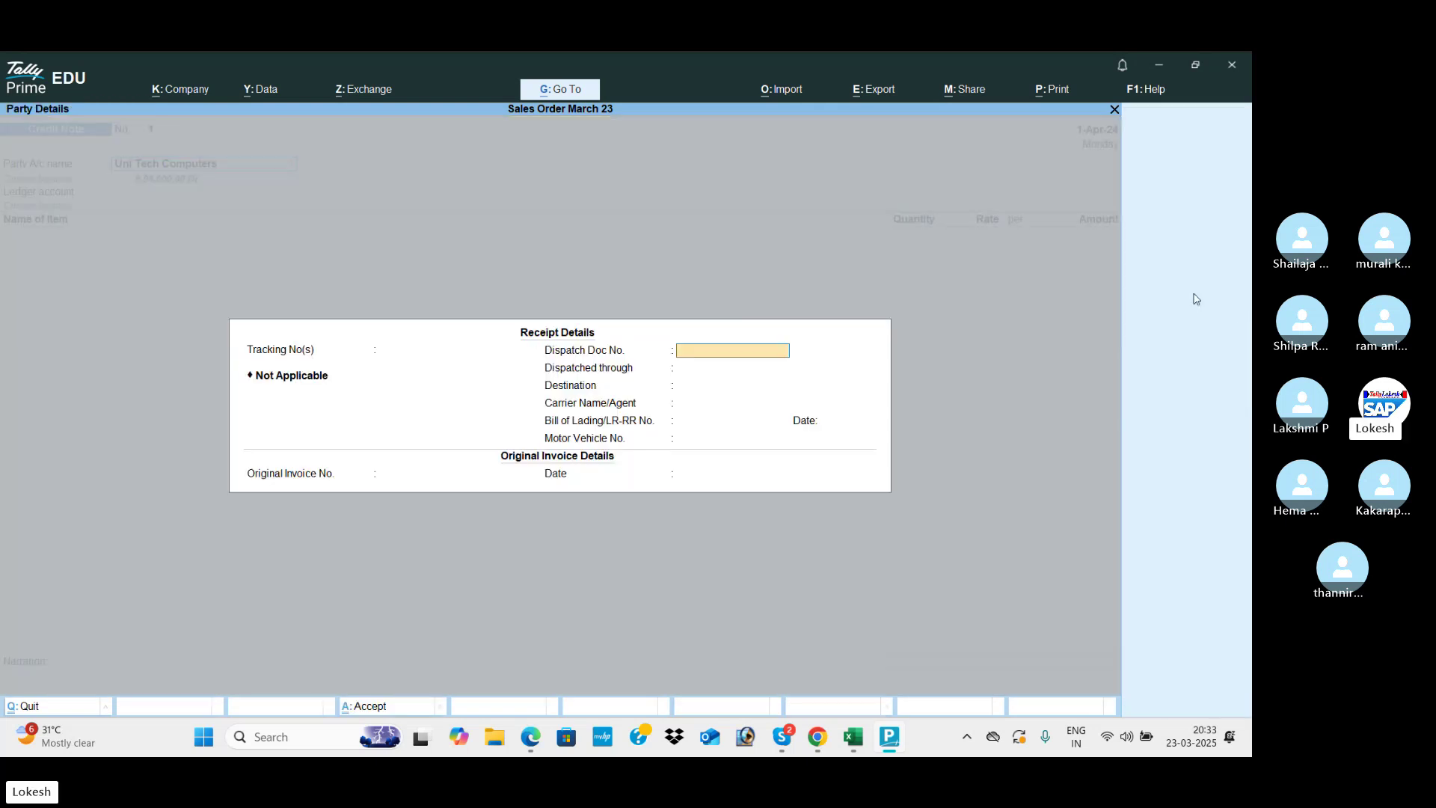
- Leave the credit note's dispatch and original invoice details blank
key(Return)
key(Return)
key(Return)
key(Return)
key(Return)
key(Return)
key(Return)
key(Return)
key(Return)
- Keep the buyer's party details for the credit note and use Sales as the ledger account
key(Return)
key(Return)
key(Return)
key(Return)
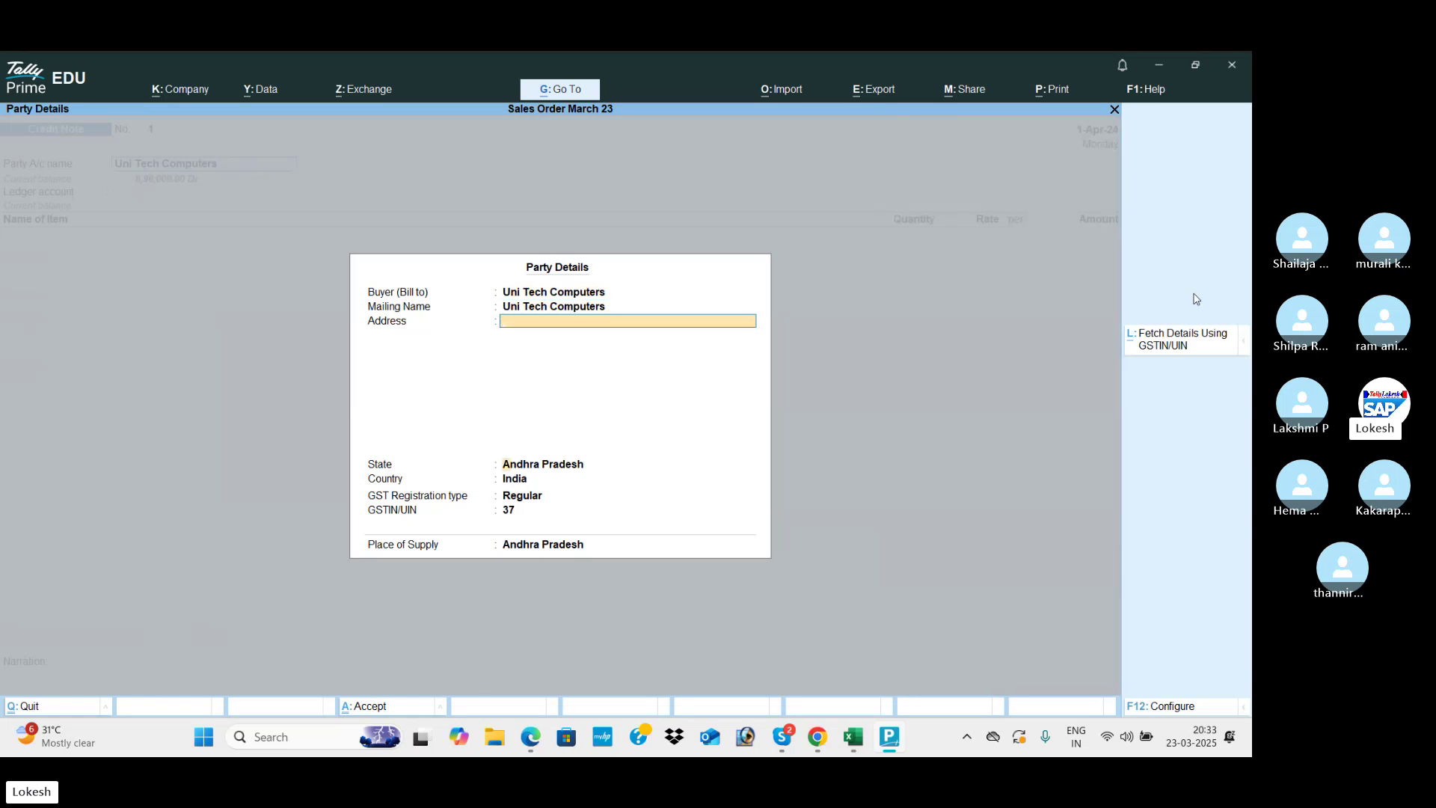
key(Return)
key(Return)
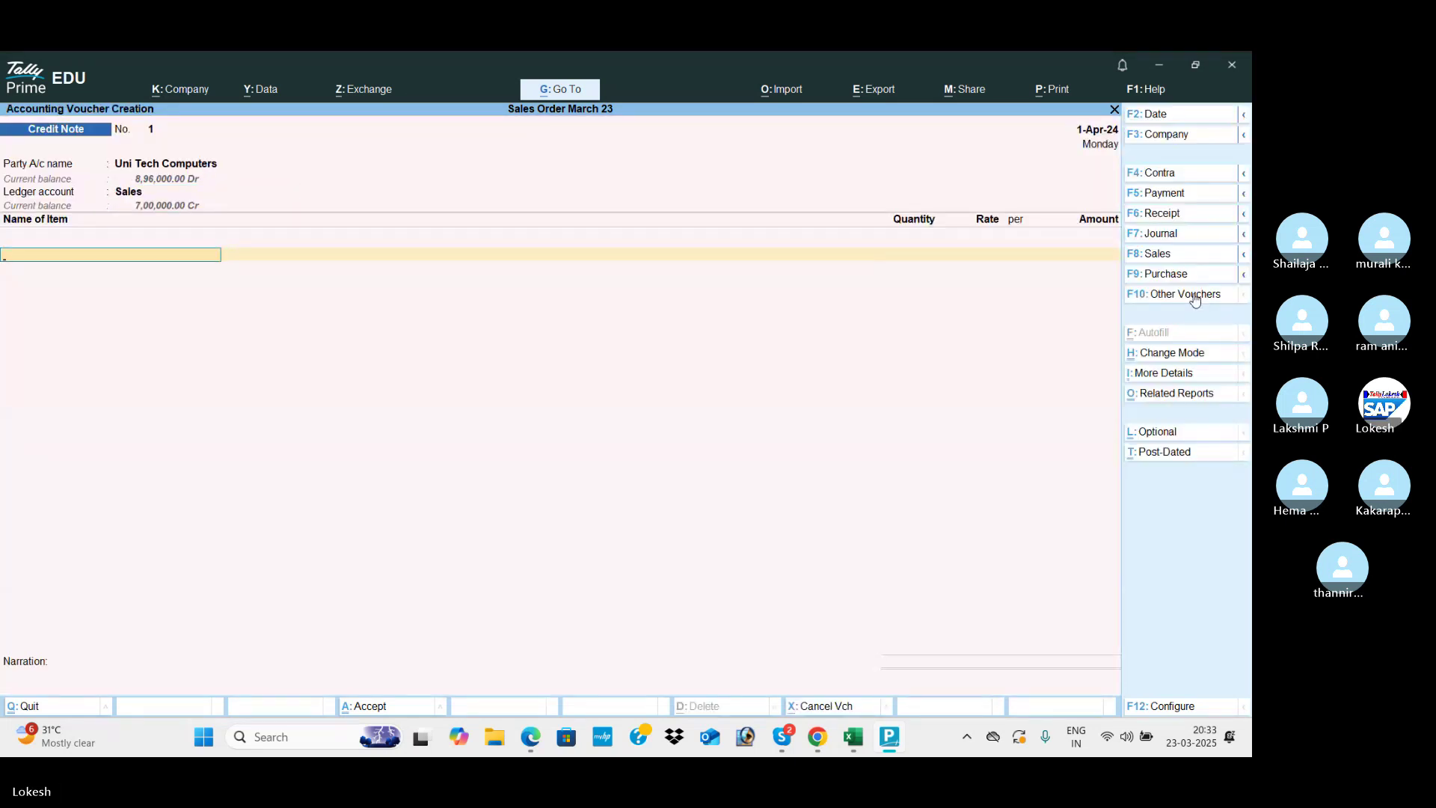
- Add Sony Tv to the credit note with its tracking and order numbers set to Not Applicable
key(Down)
key(Down)
key(Down)
key(Down)
key(Return)
key(Return)
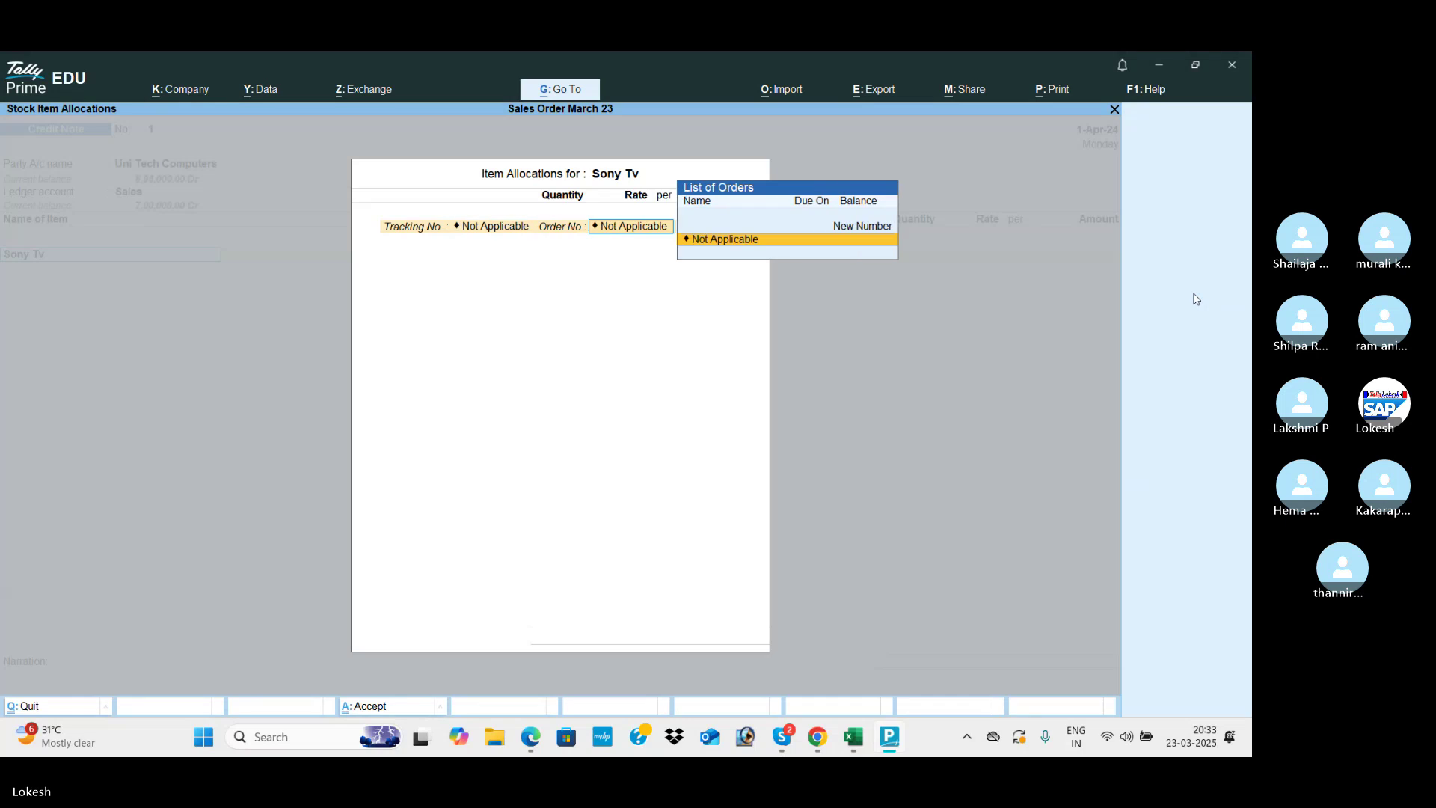
key(Return)
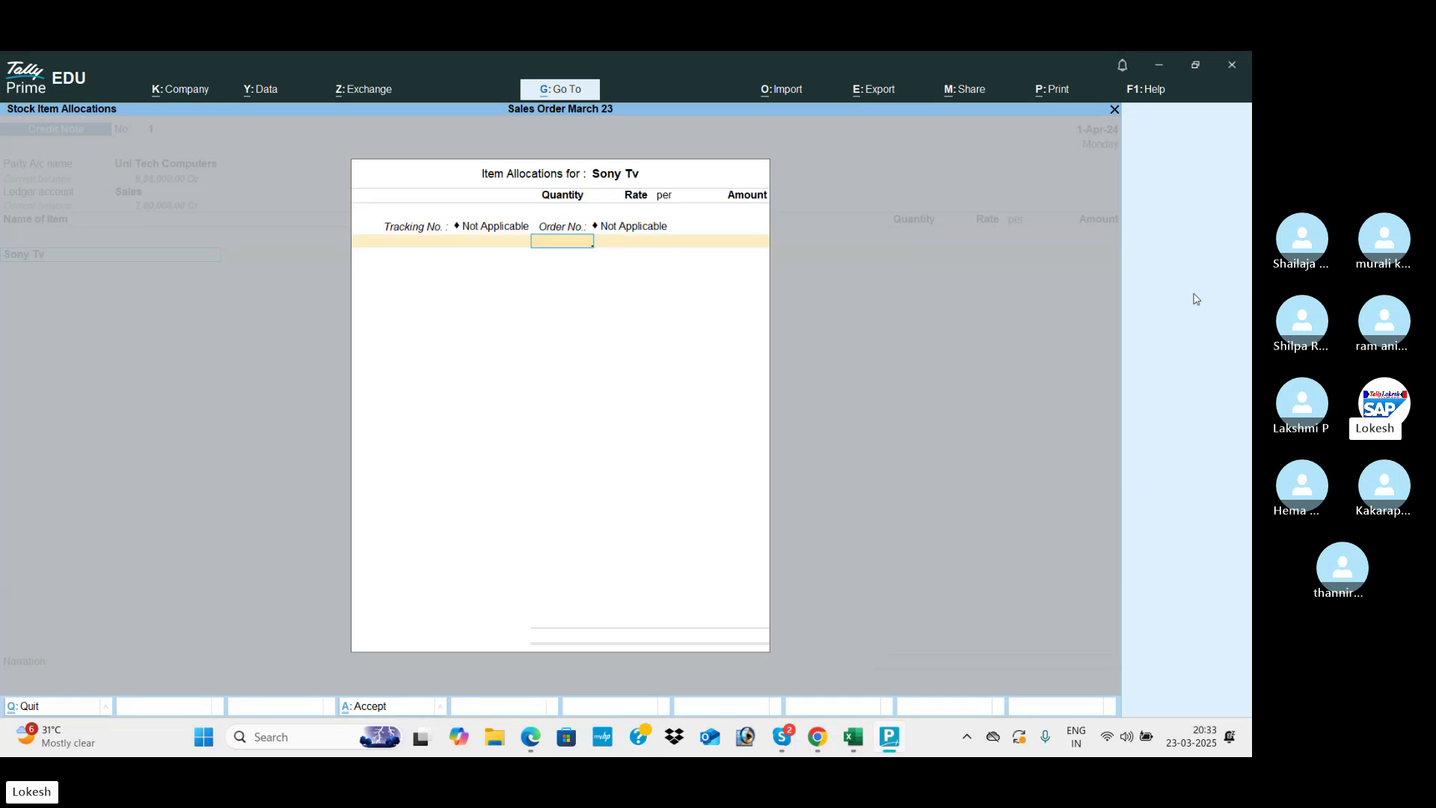
- Set the returned Sony Tv quantity to 4 nos, keep the 15,000 rate and end its allocation list
text(4)
key(Return)
key(Return)
key(Return)
key(Return)
key(Return)
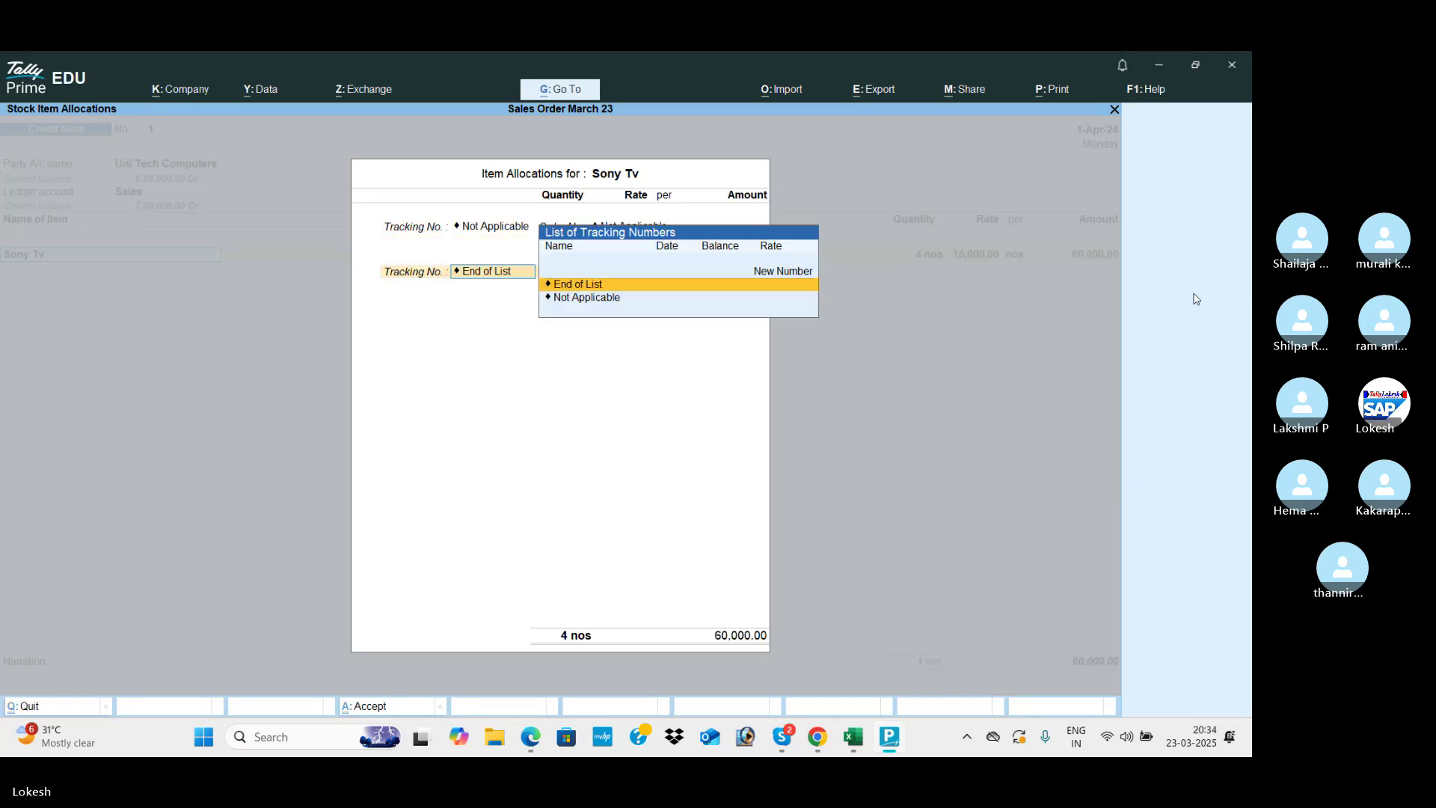
key(Return)
- Add the CGST and SGST ledgers to the credit note with their calculated amounts
key(Return)
text(cg)
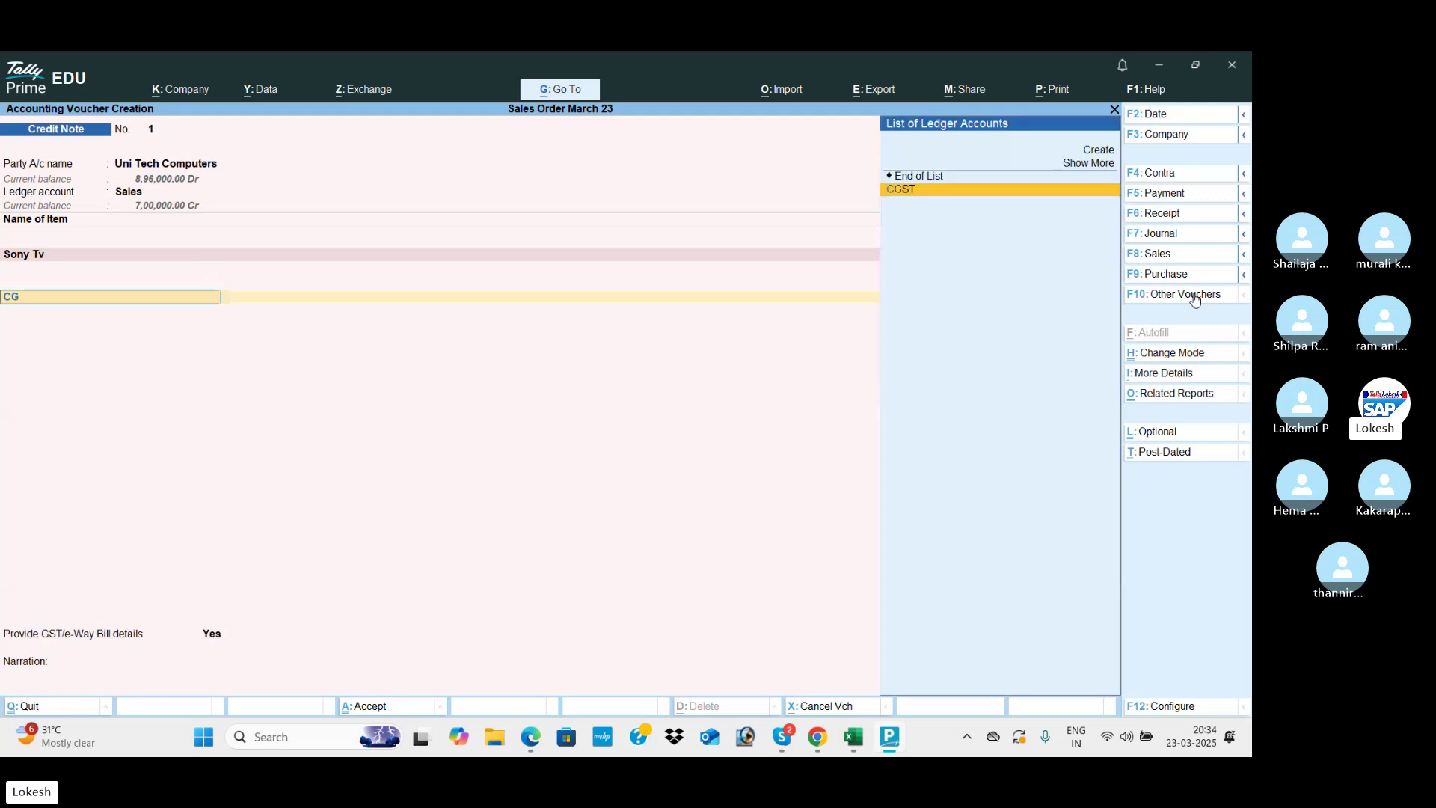
key(Return)
key(Return)
text(s)
key(Return)
key(Return)
key(Return)
- Set the option to provide GST/e-Way Bill details to No and save the credit note
key(n)
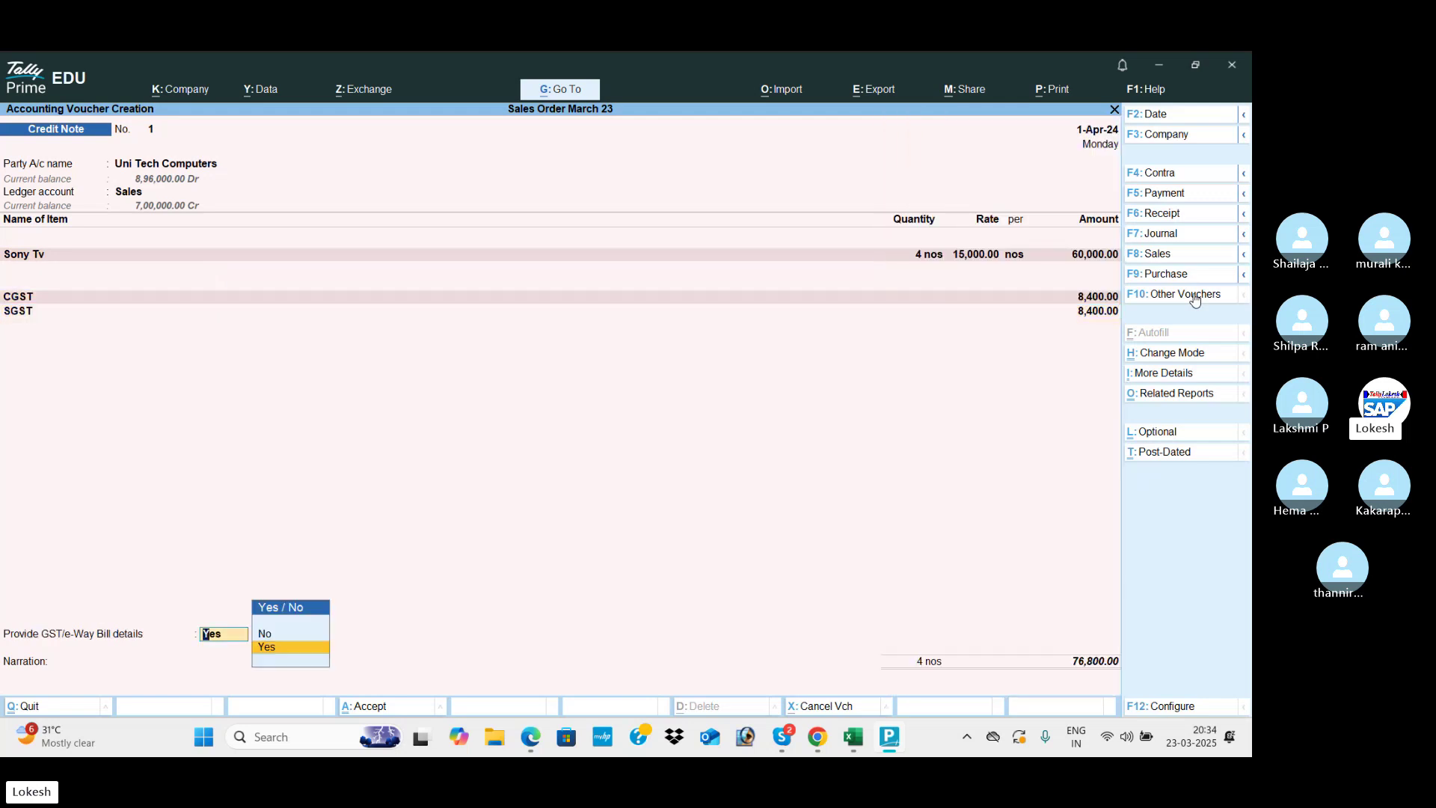
key(Return)
key(Return)
key(Return)
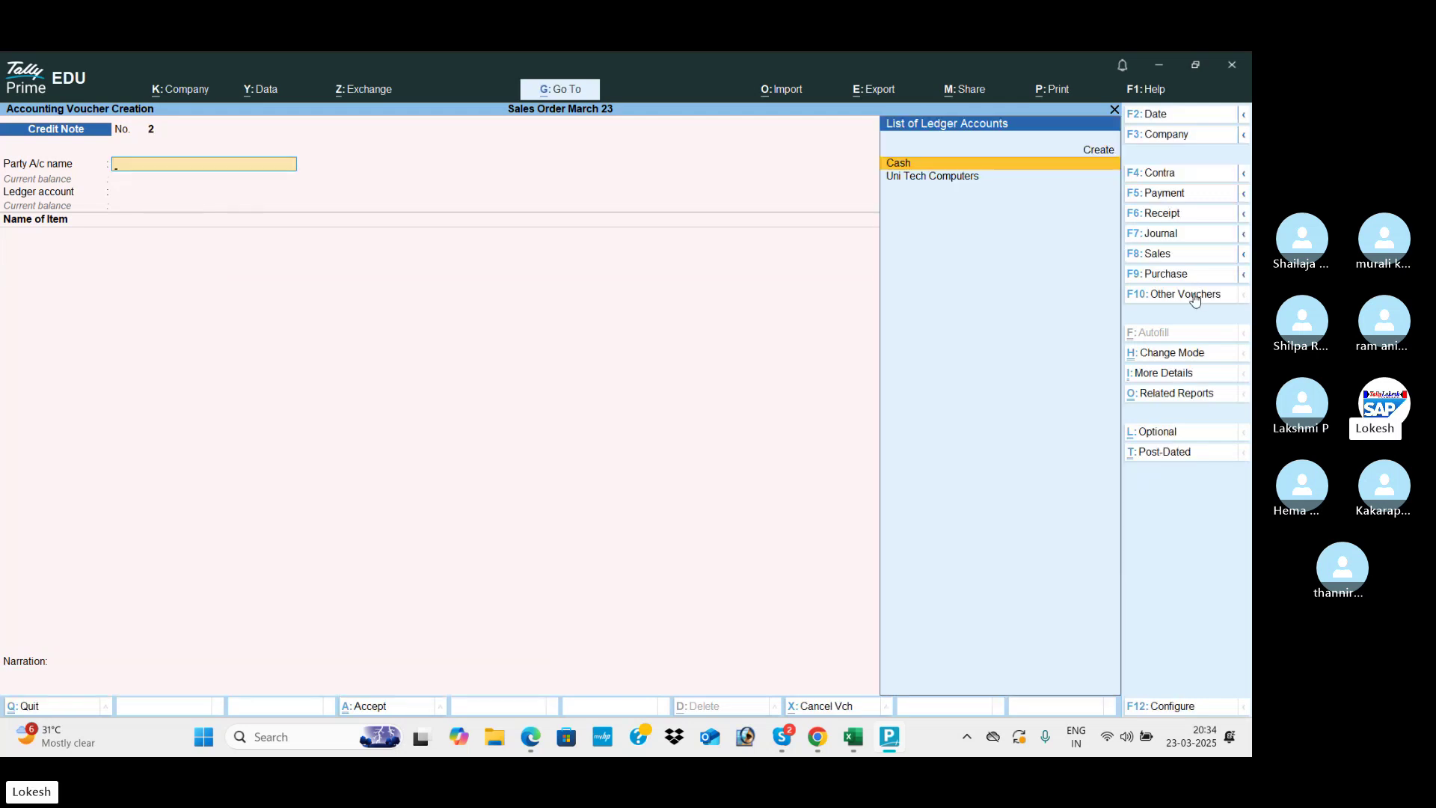
- Leave the blank credit note and review the vouchers recorded in the Day Book
key(Escape)
key(y)
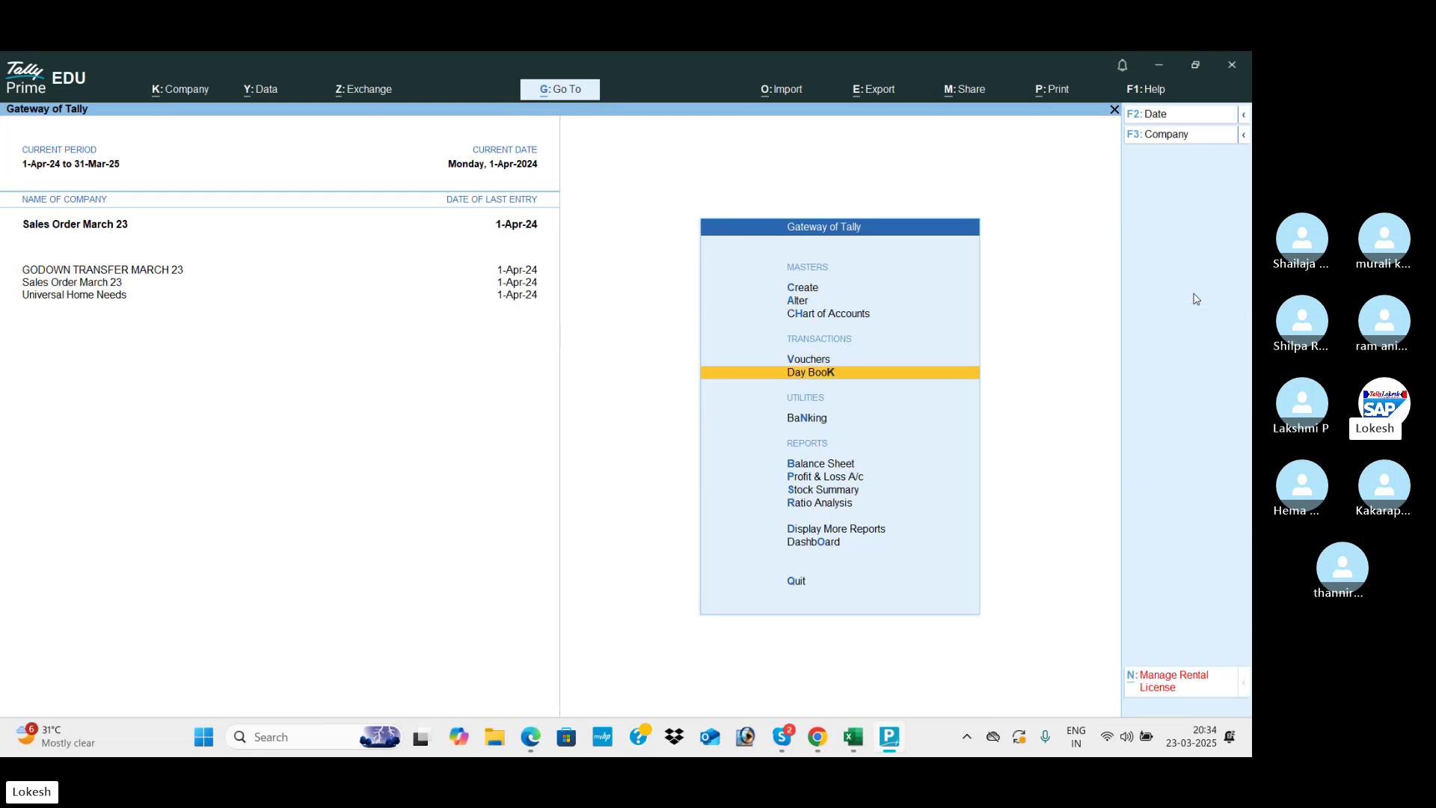
key(Return)
key(Down)
key(Down)
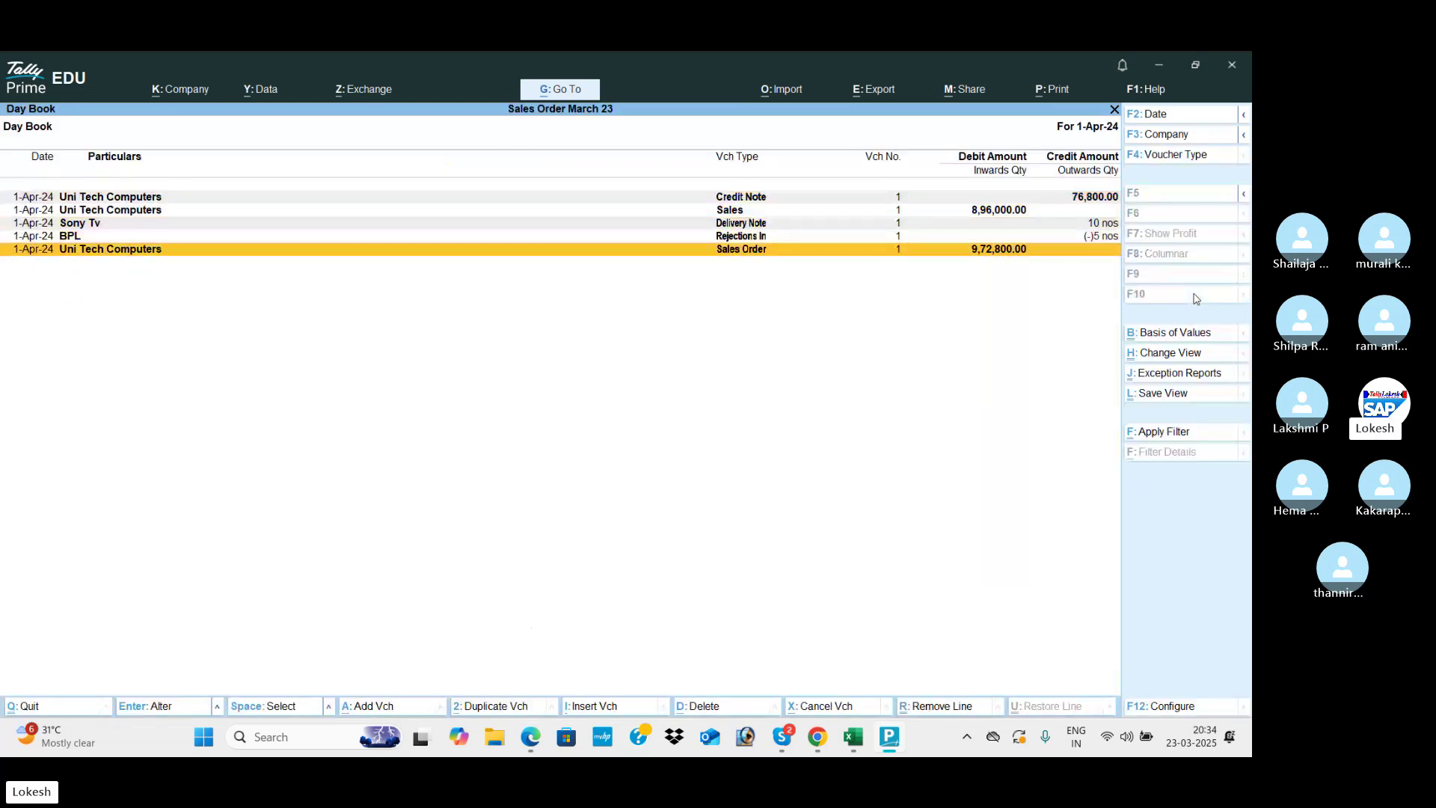
key(Escape)
- Examine the Profit & Loss A/c in its detailed view, including the sales accounts and gross profit
key(Down)
key(Down)
key(Down)
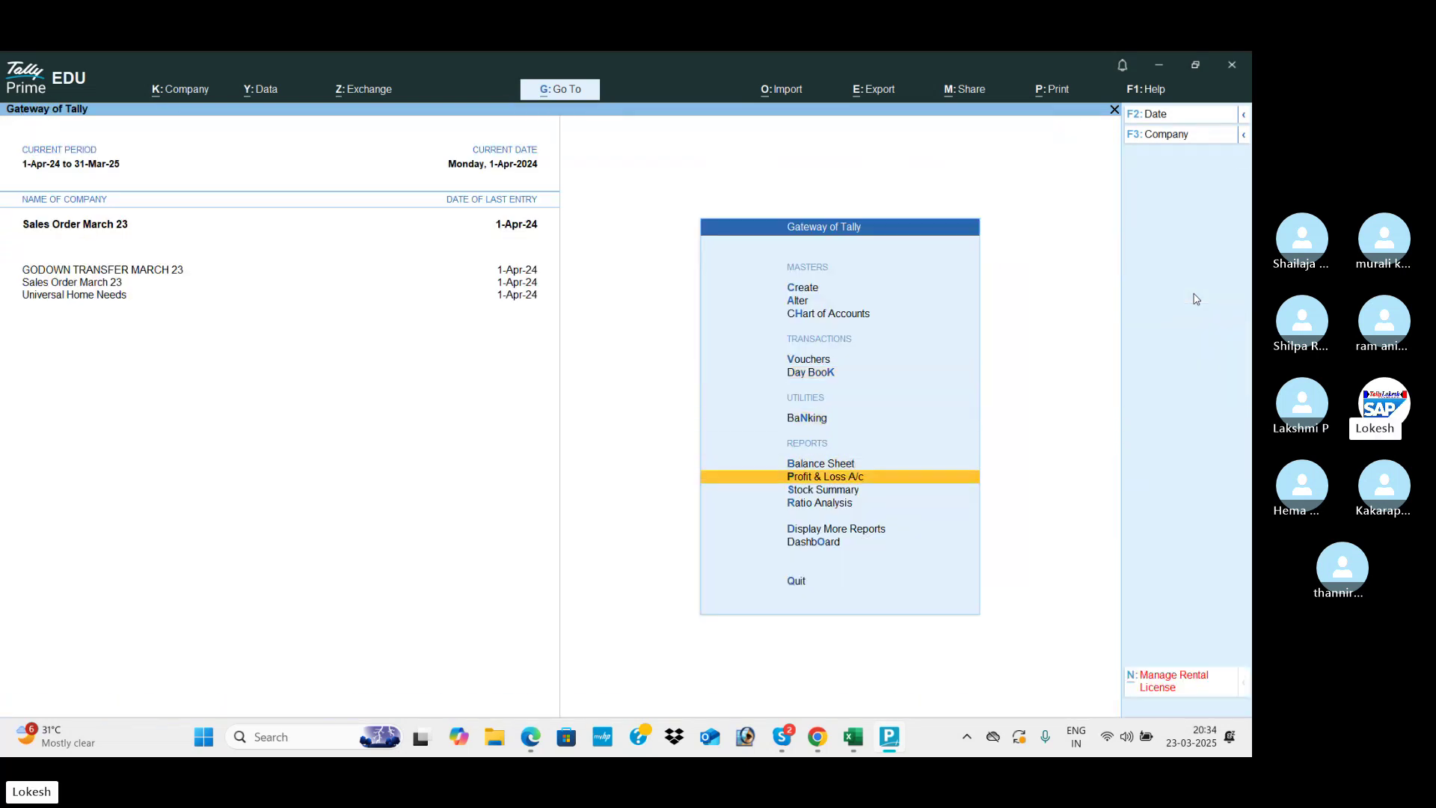
key(Return)
key(alt+F5)
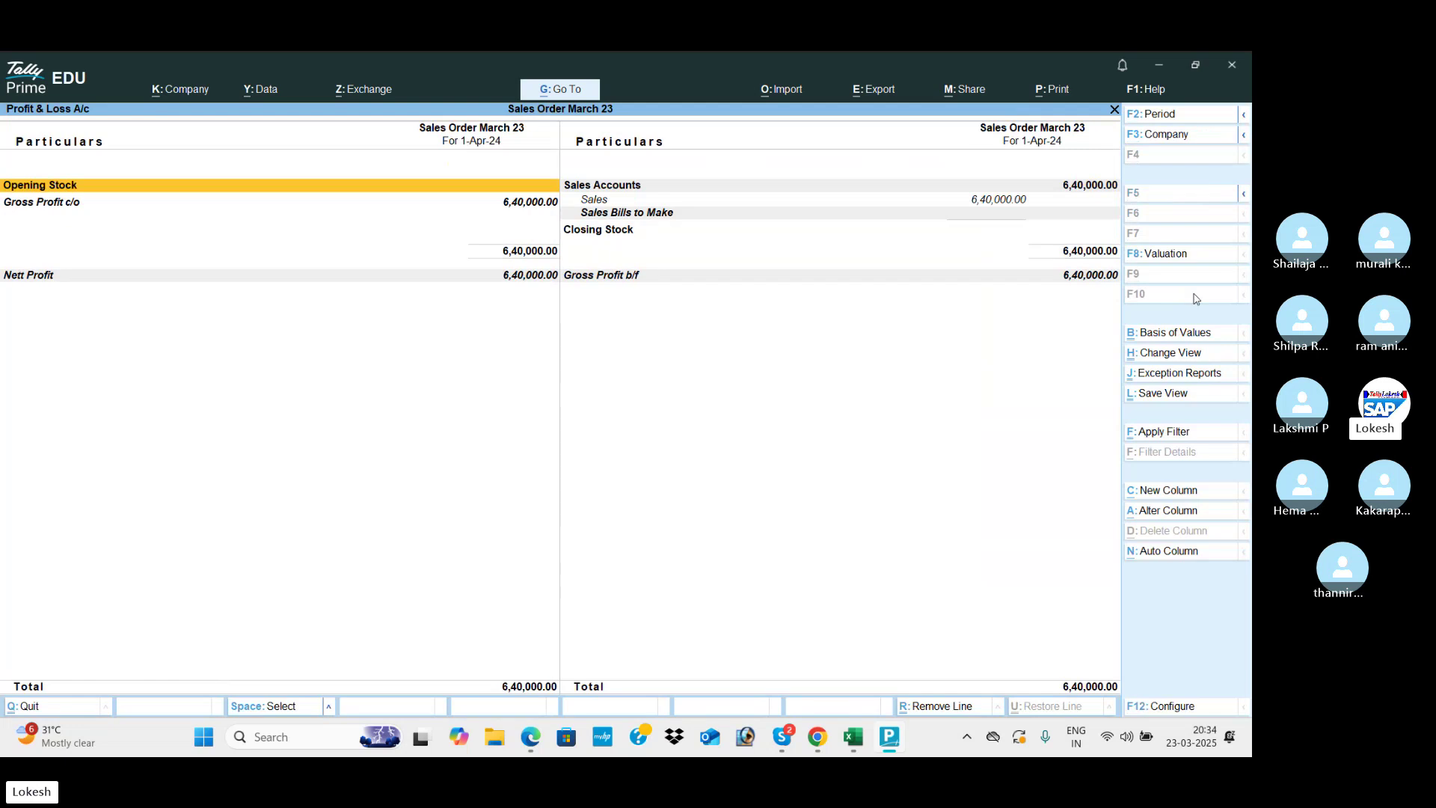
key(Escape)
- Check the closing quantities of all items in the Stock Summary, and close the report
key(Down)
key(Down)
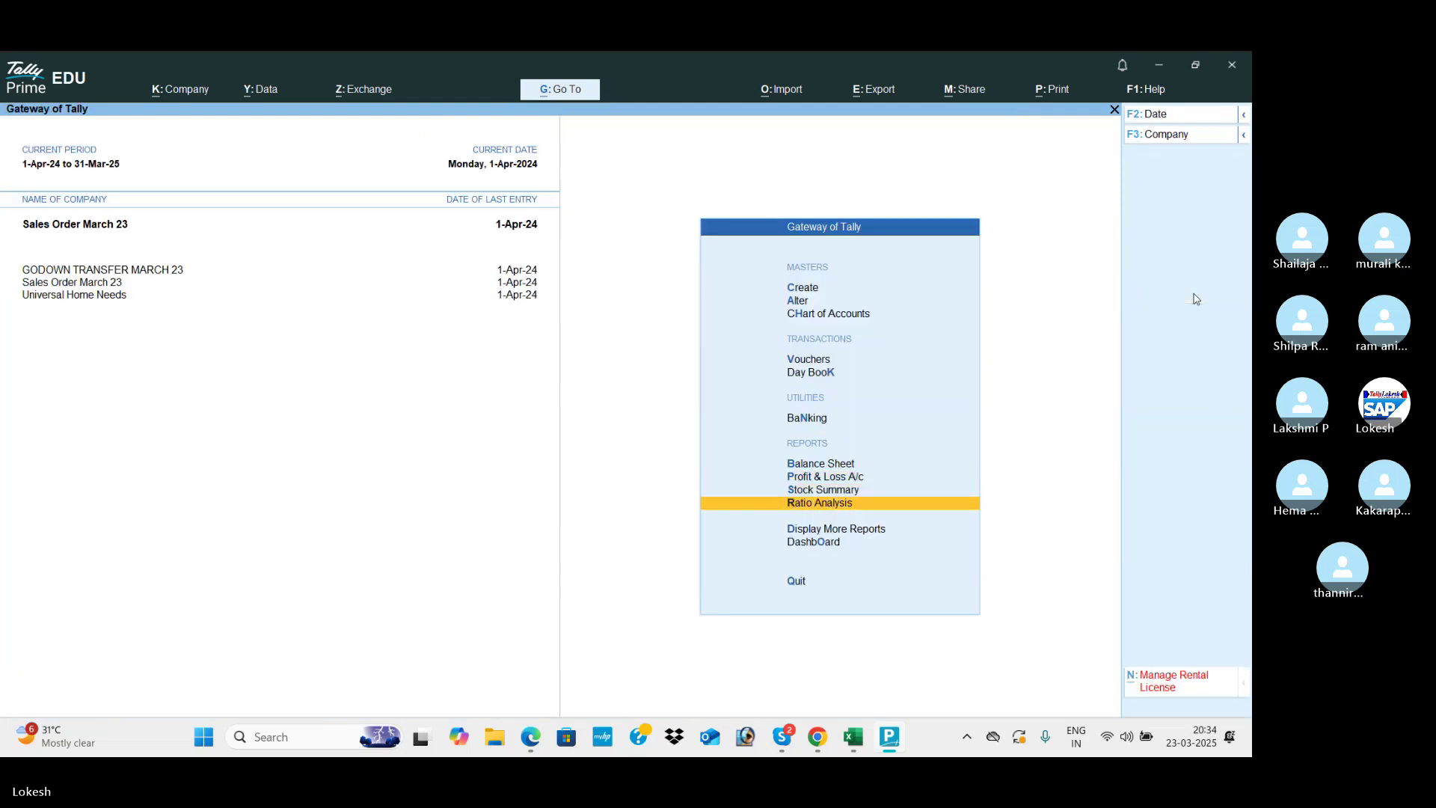
key(Up)
key(Return)
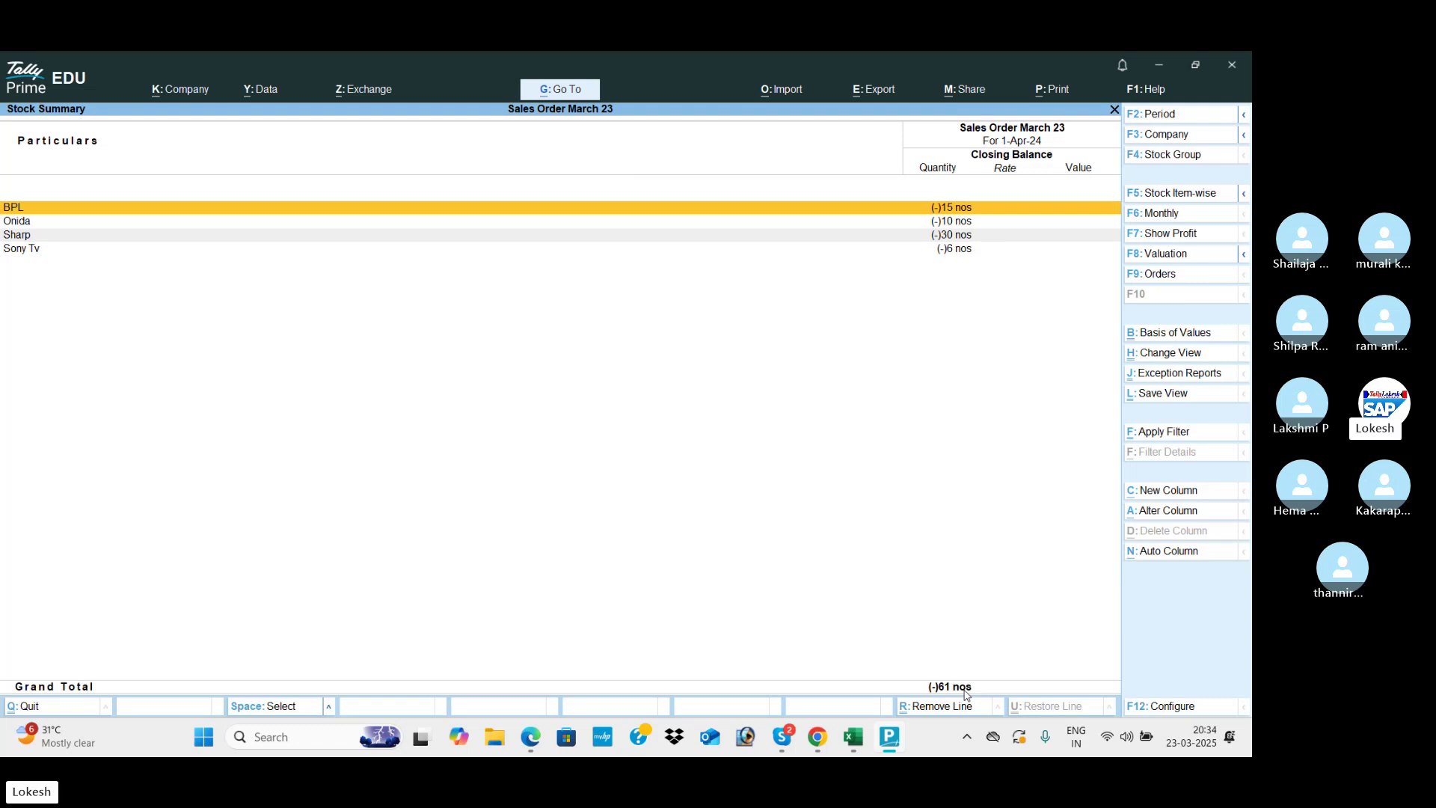
key(Escape)
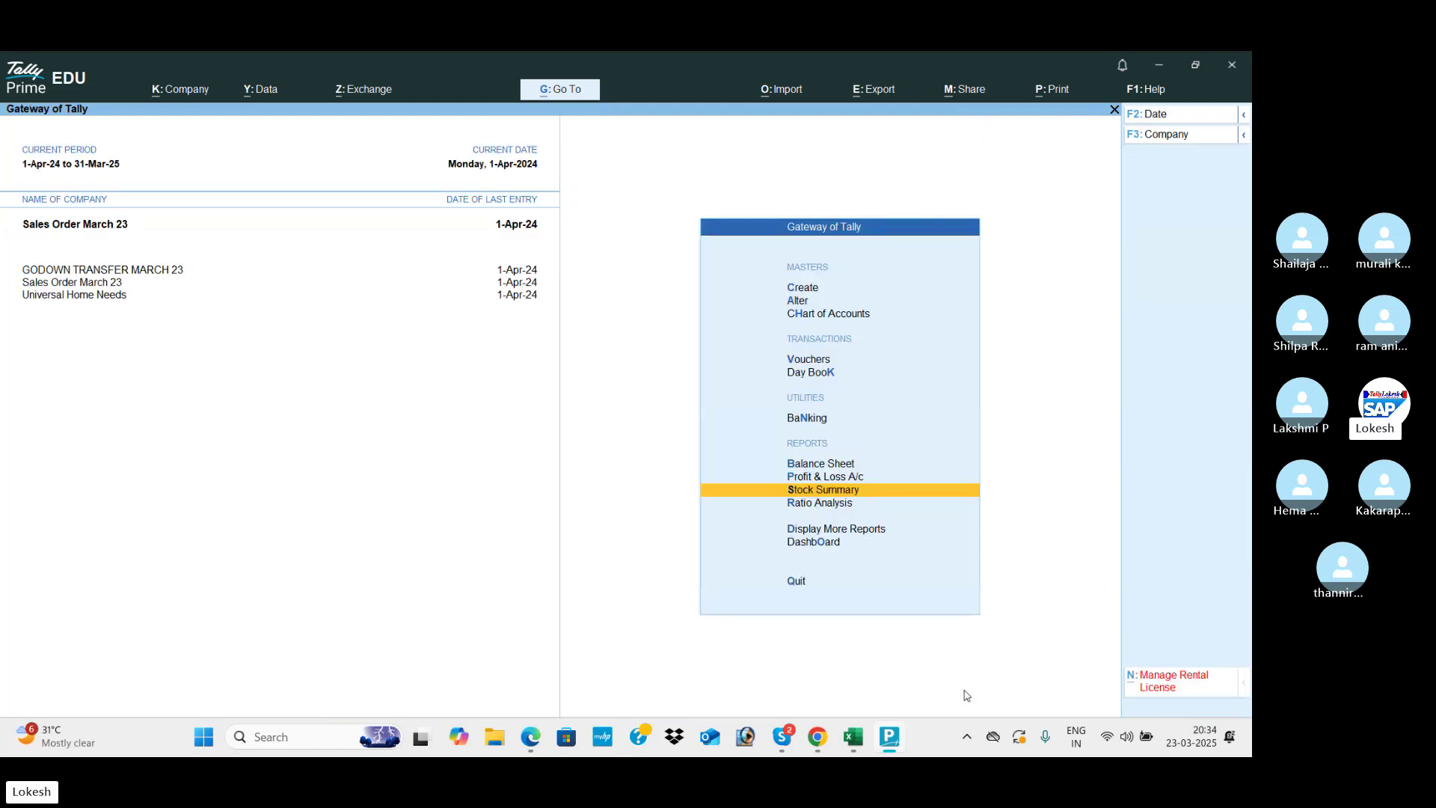
- View the company Dashboard with its sales trend, trading and inventory details, and close it
key(Down)
key(Down)
key(Down)
key(Return)
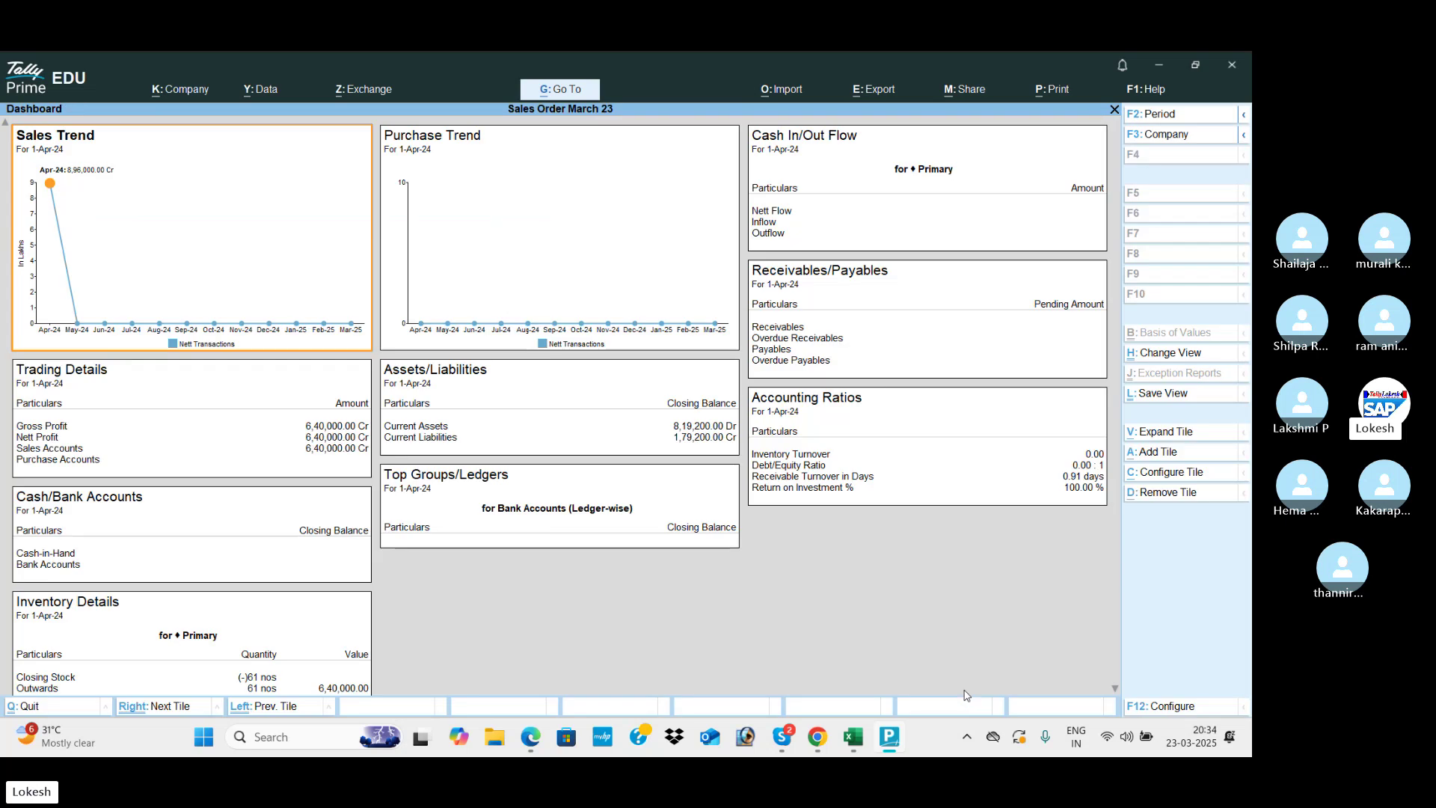
key(Escape)
- Return to voucher entry and show the inactive types in the list of other voucher types
key(Up)
key(Up)
key(Up)
key(Up)
key(Up)
key(Up)
key(Up)
key(Up)
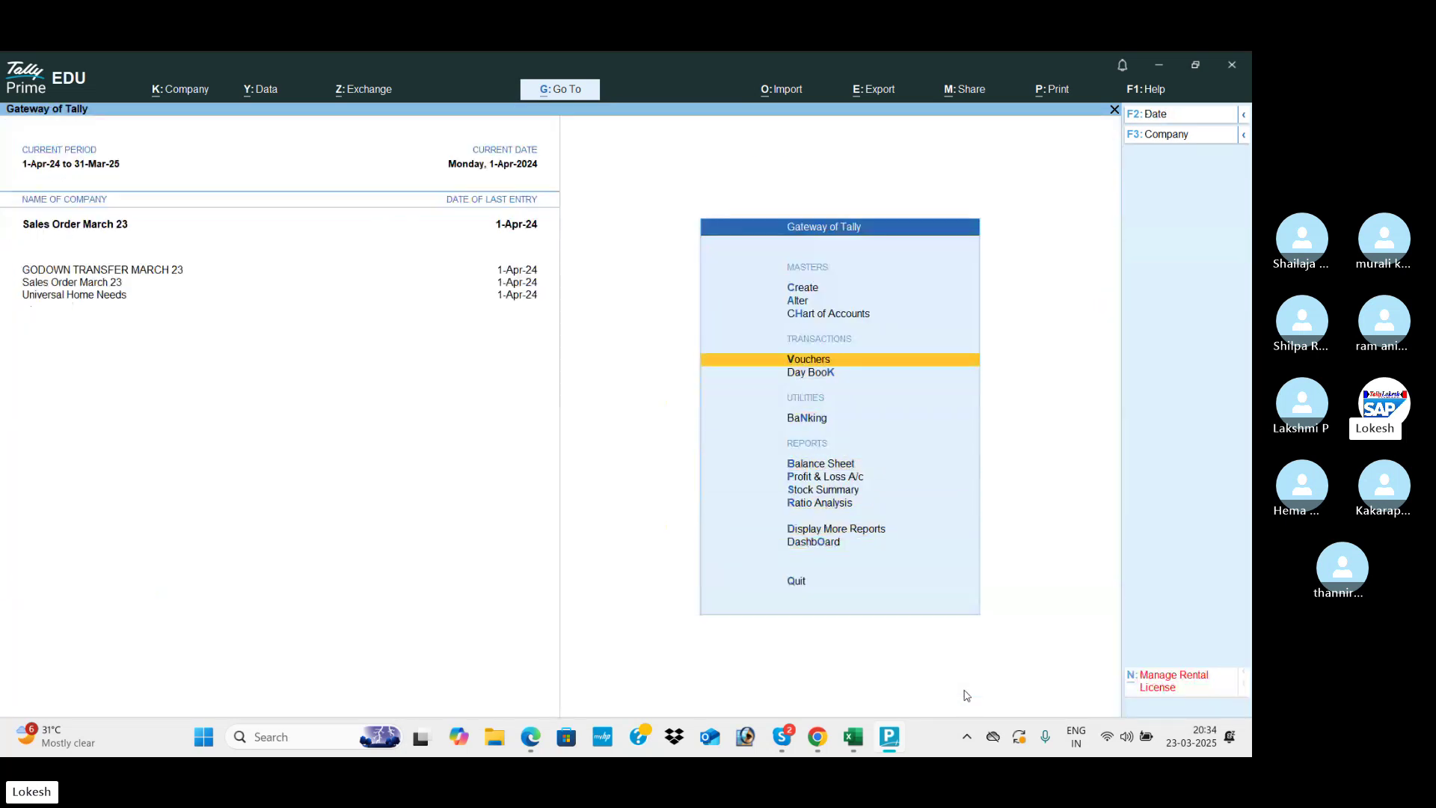
key(Return)
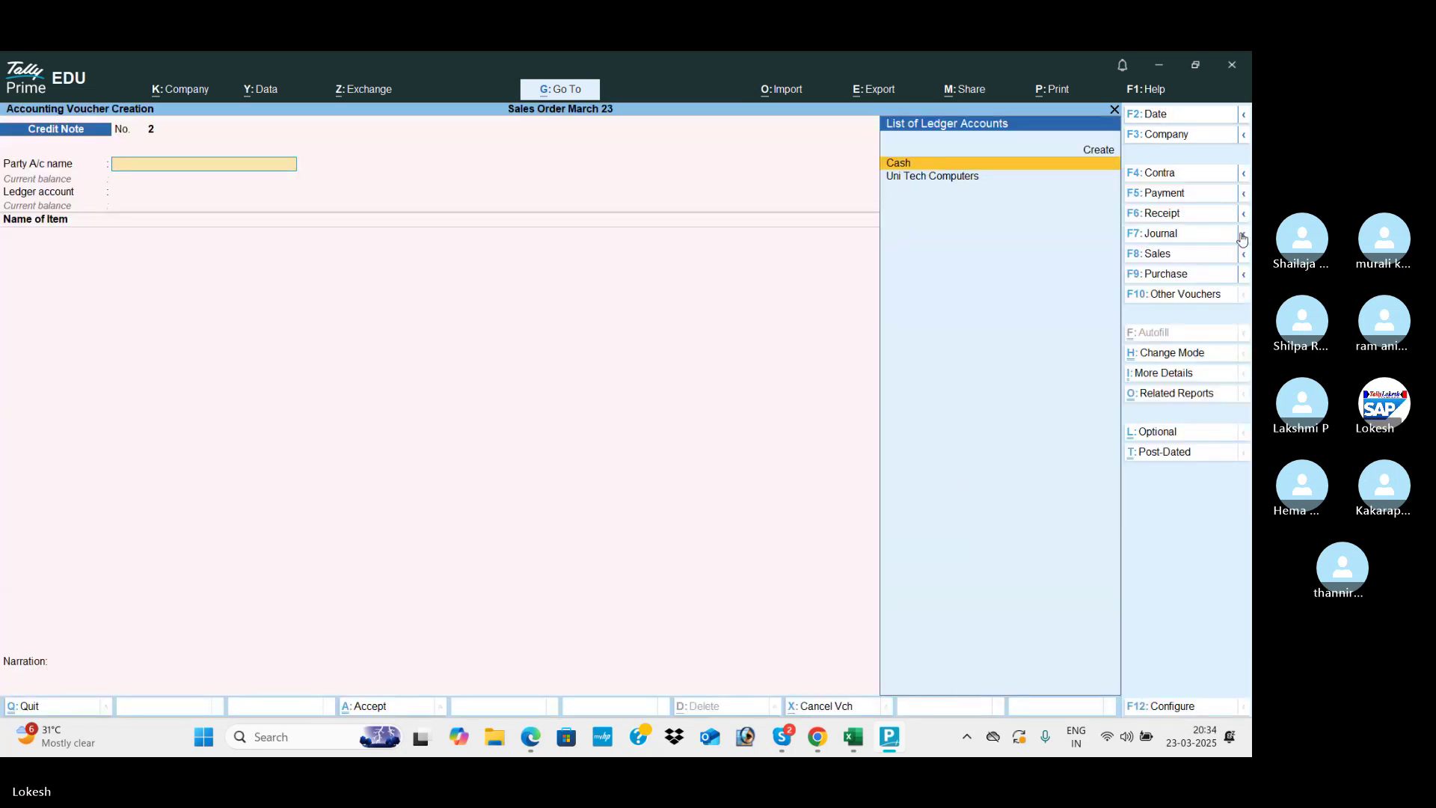
click(1205, 295)
key(Up)
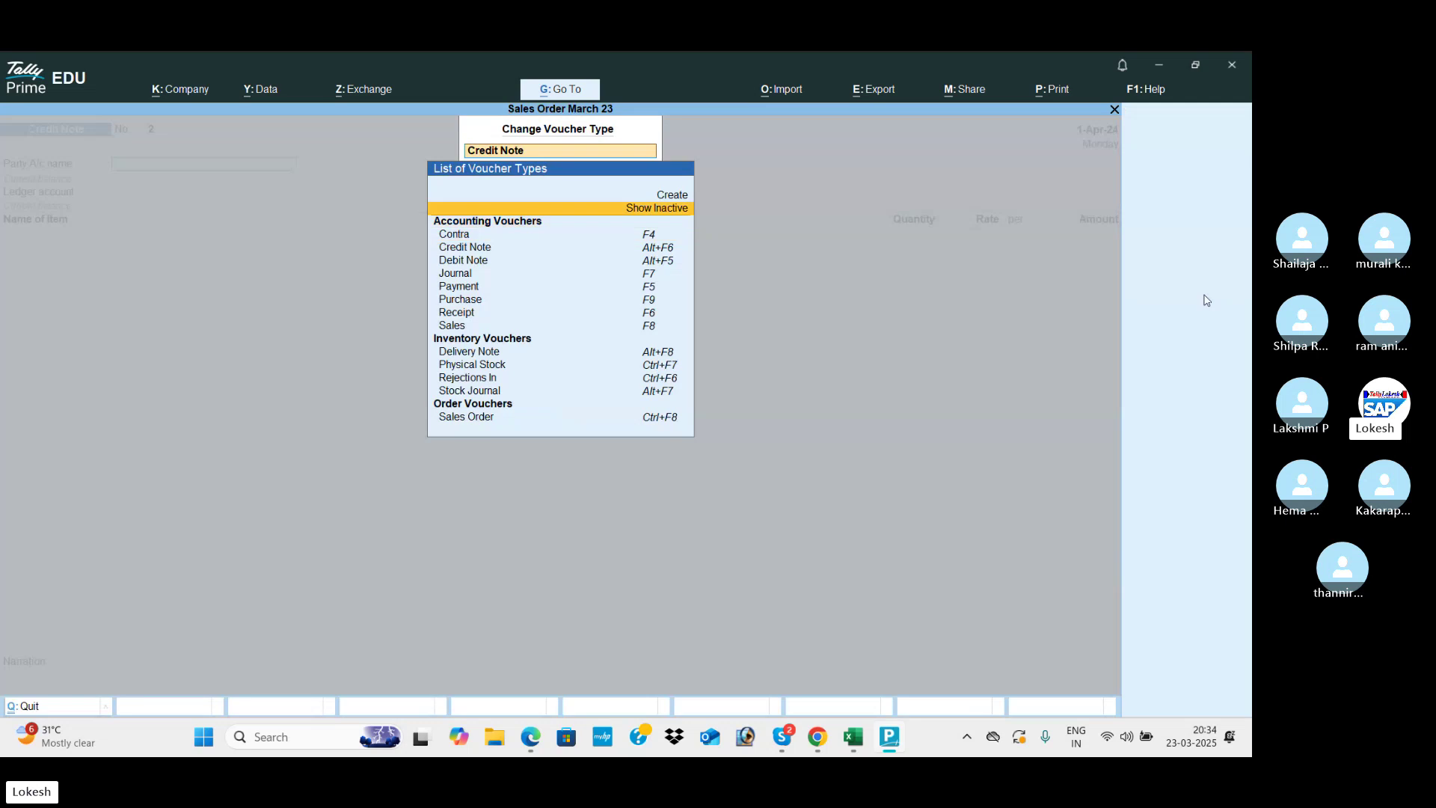
key(Return)
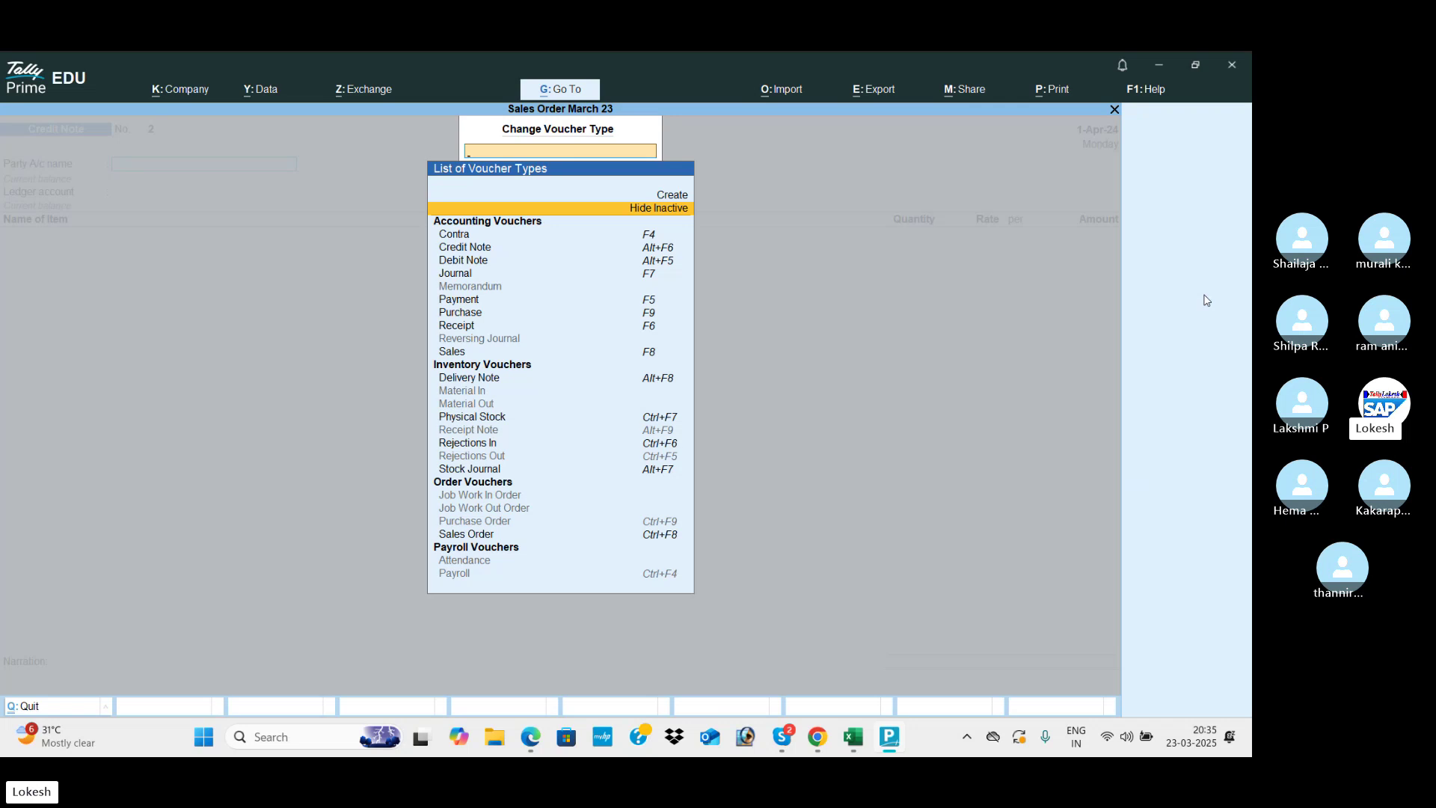
- Go through the voucher types for the purchase cycle, such as Purchase Order, Receipt Note and Rejections Out, and back to Delivery Note
key(Down)
key(Down)
key(Down)
key(Down)
key(Down)
key(Down)
key(Down)
key(Down)
key(Down)
key(Down)
key(Down)
key(Down)
key(Down)
key(Down)
key(Down)
key(Down)
key(Down)
key(Down)
key(Down)
key(Down)
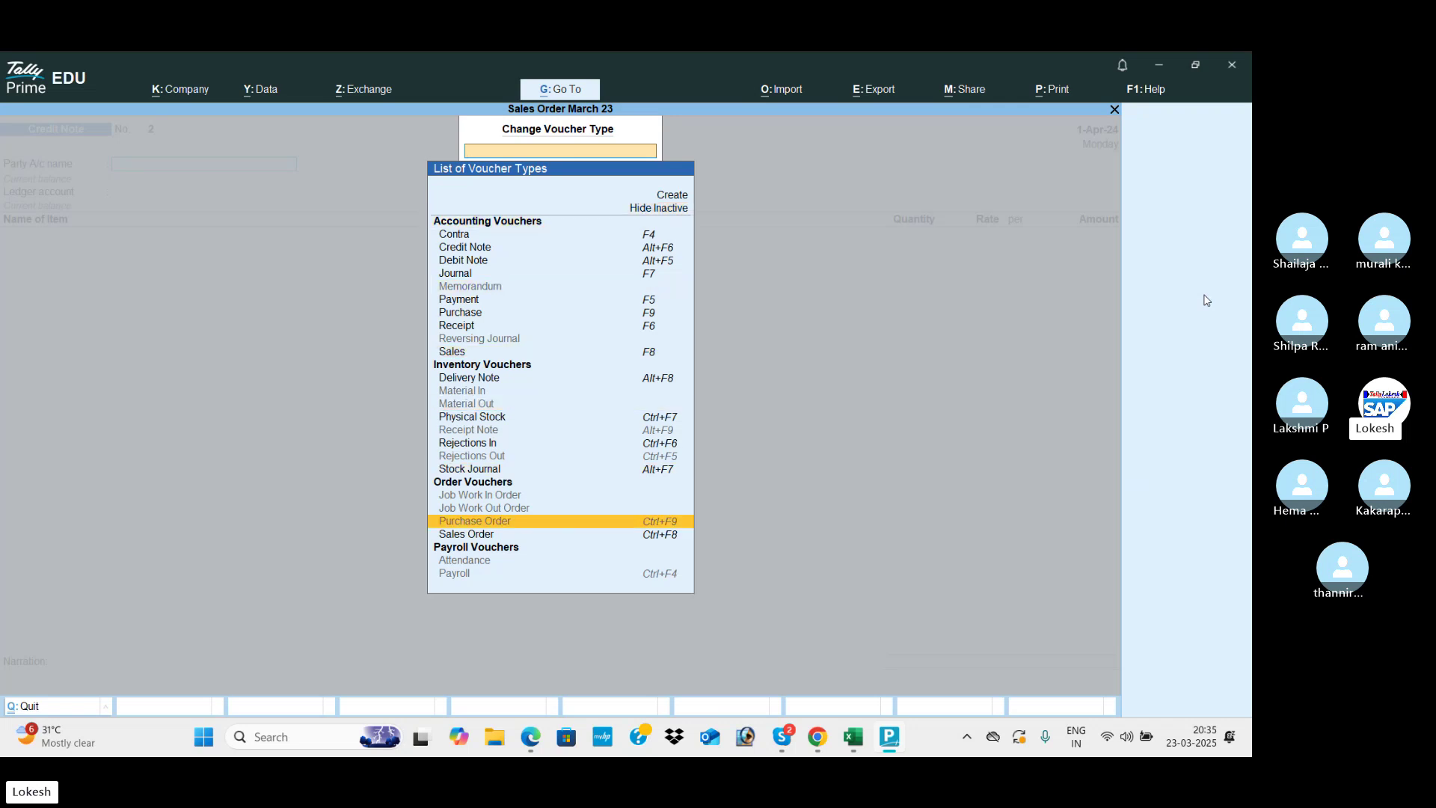
key(Up)
key(Up)
key(Up)
key(Up)
key(Up)
key(Up)
key(Up)
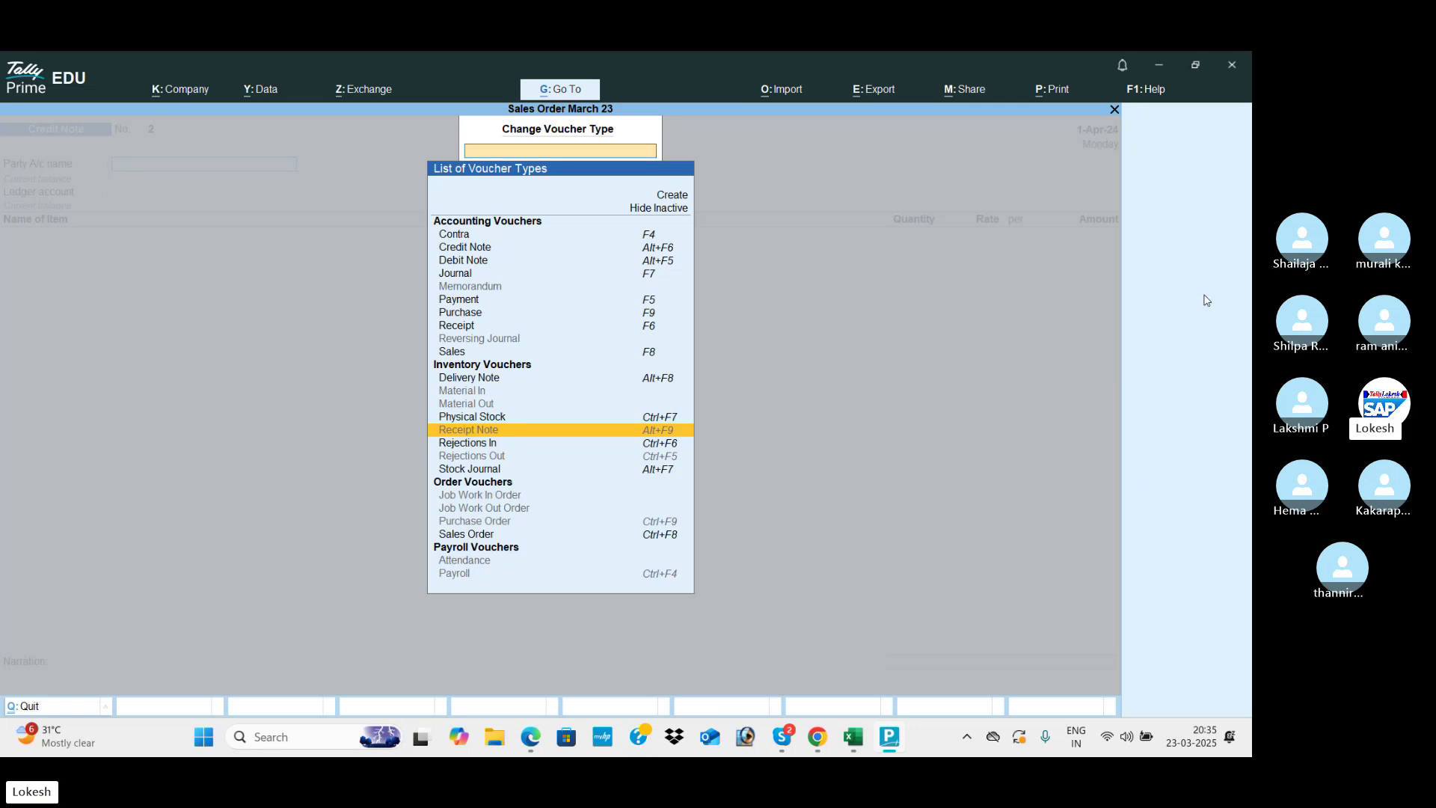
key(Down)
key(Down)
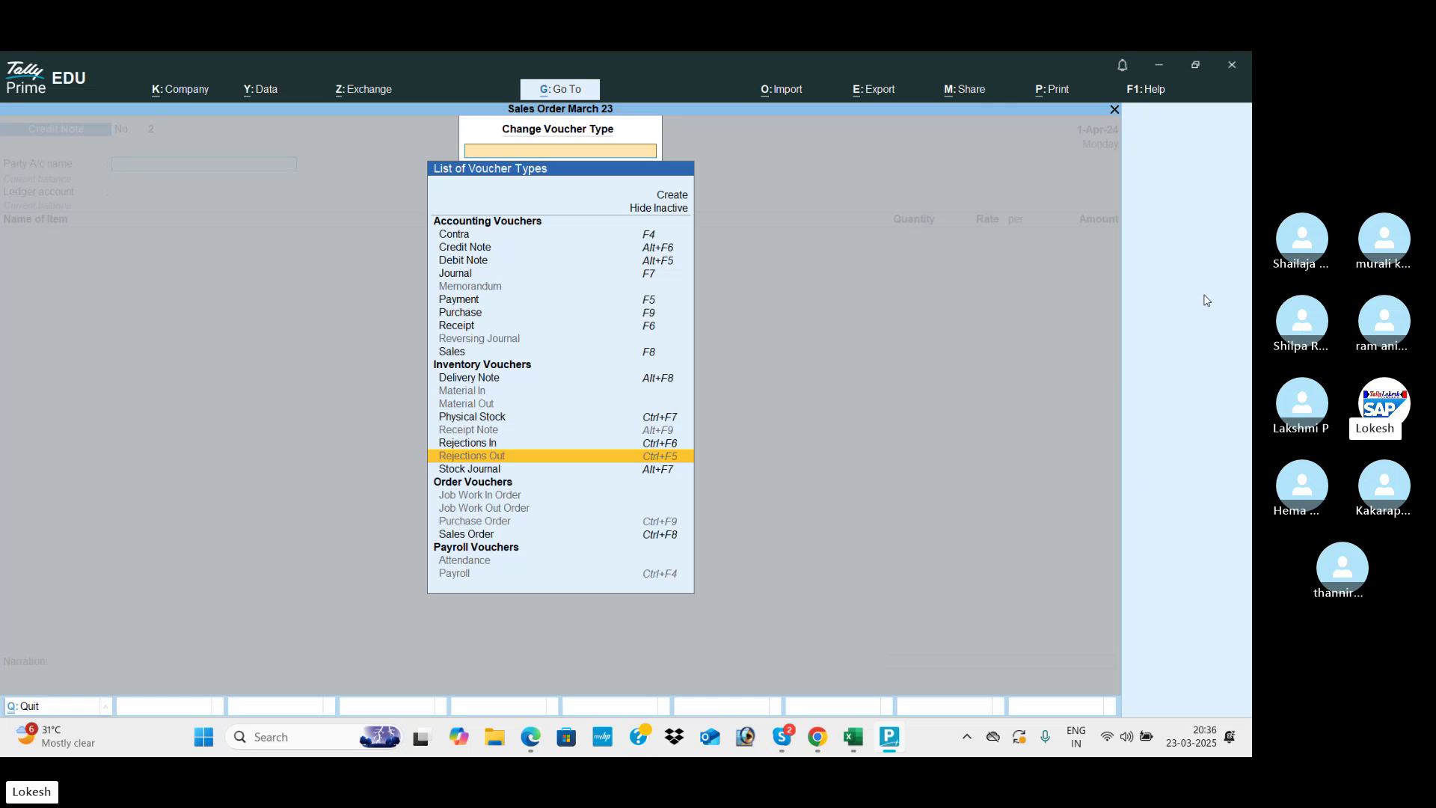
key(Up)
key(Up)
key(Up)
key(Up)
key(Up)
key(Up)
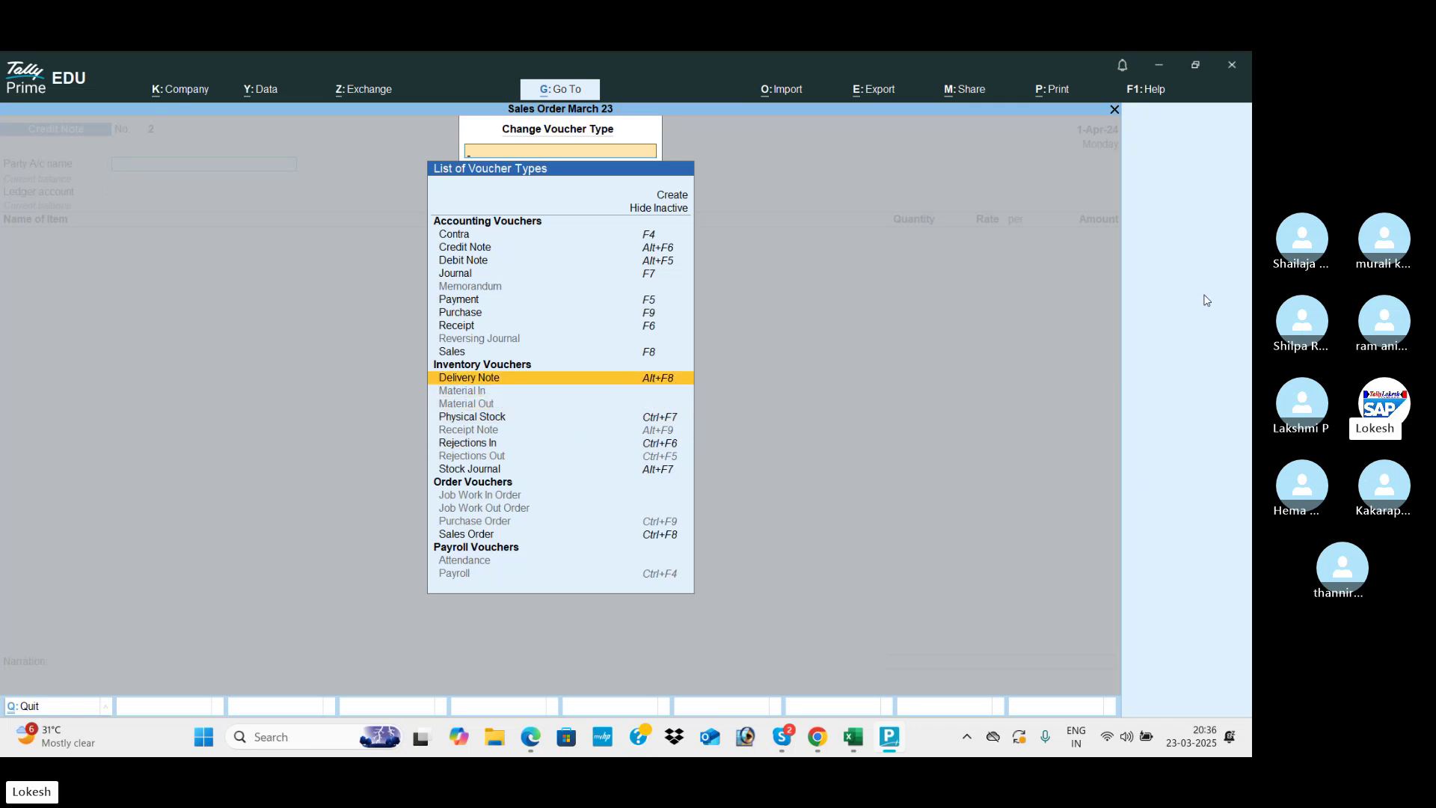
- Bring up the open windows to switch from TallyPrime to another program
key(alt+Tab)
key(alt+Tab)
key(alt+Tab)
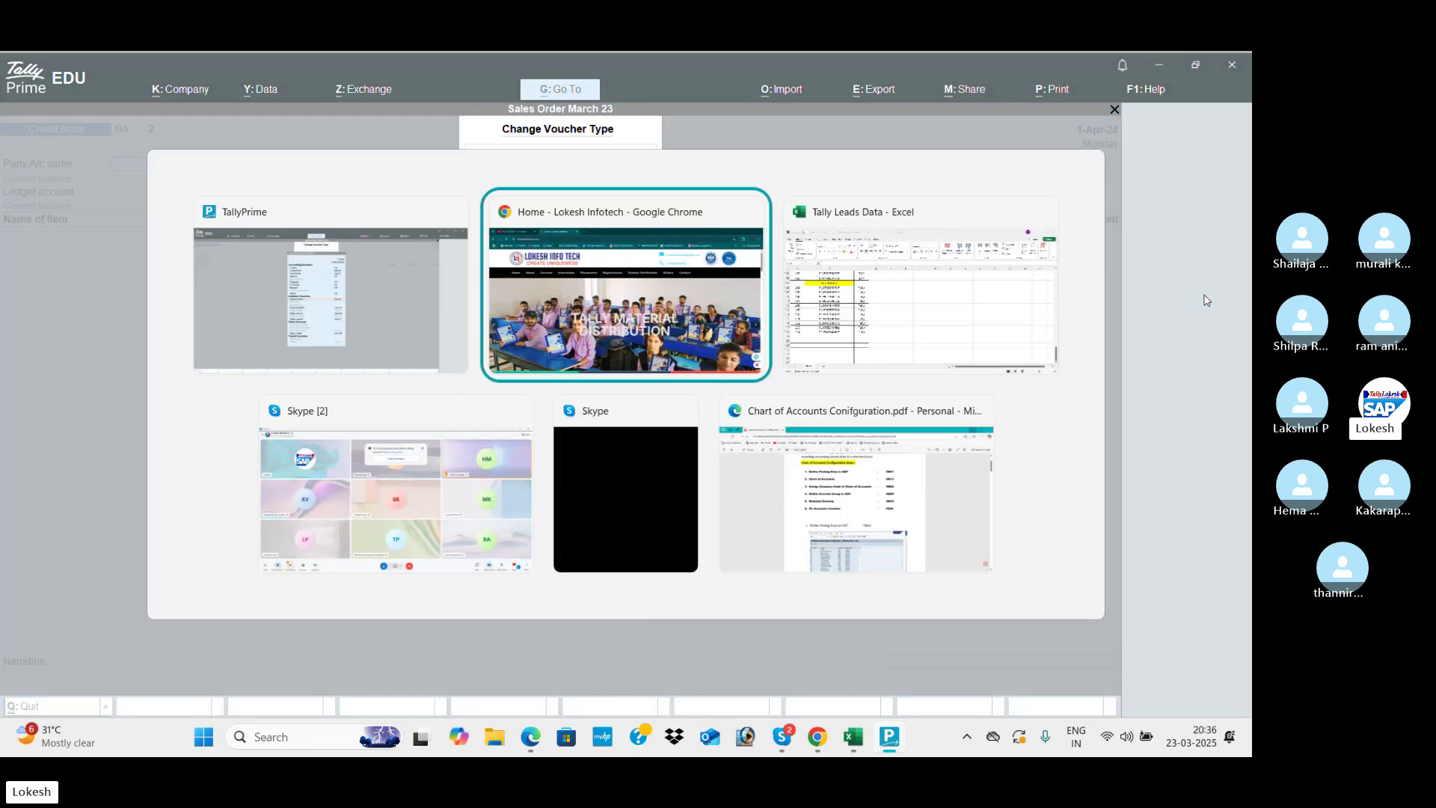